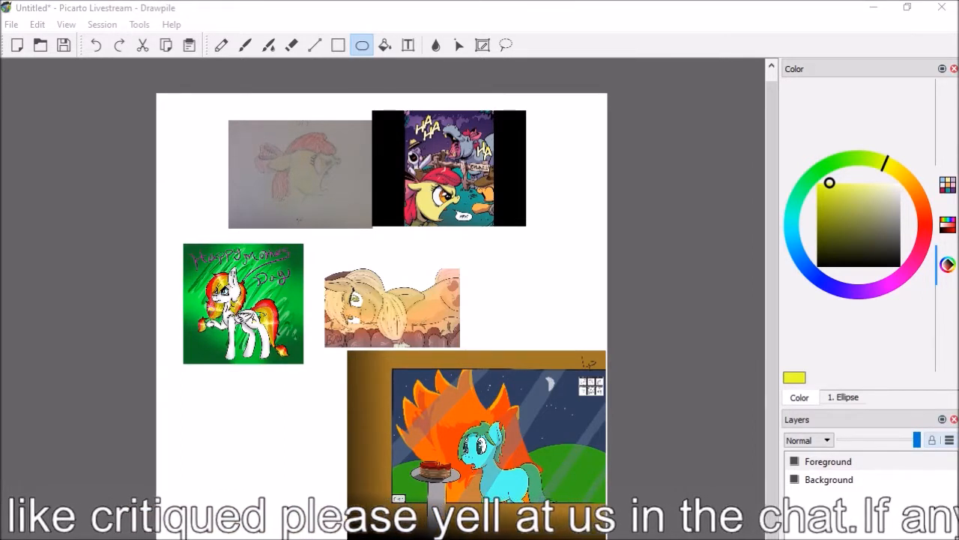
Insert eight new layers above the Foreground layer and make Layer 1 the active layer
scroll(382, 314, "up", 1)
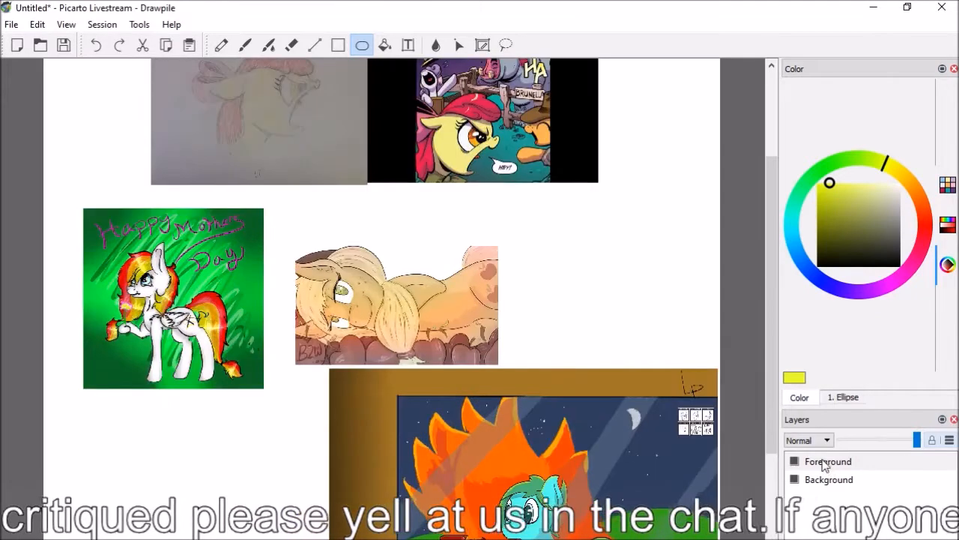
right_click(824, 463)
left_click(830, 469)
right_click(825, 463)
left_click(830, 468)
right_click(825, 463)
left_click(831, 470)
right_click(825, 464)
left_click(828, 469)
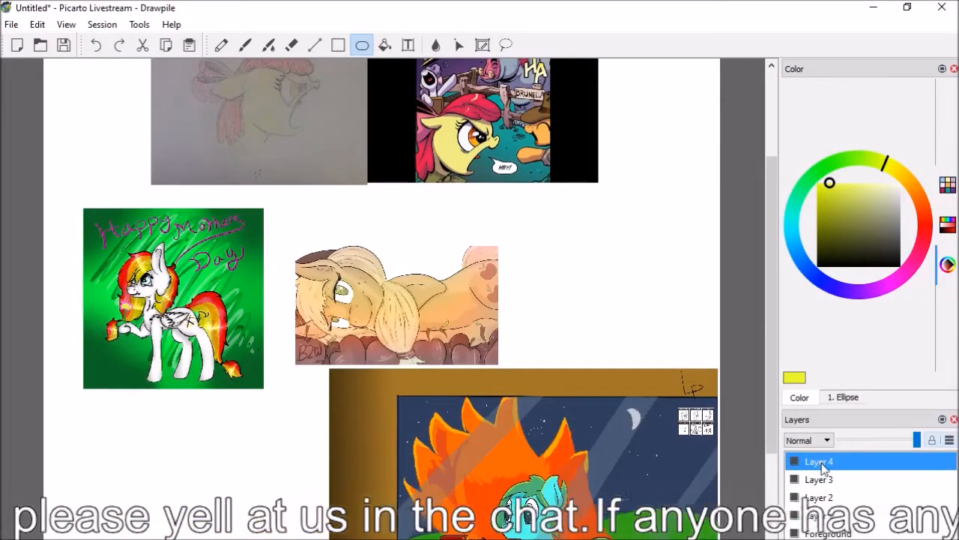
right_click(825, 467)
left_click(832, 472)
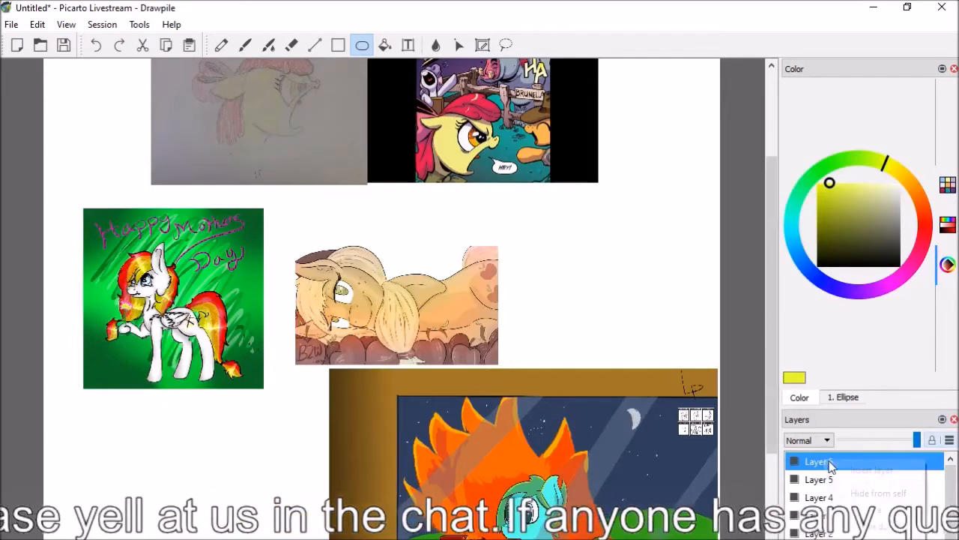
left_click(832, 468)
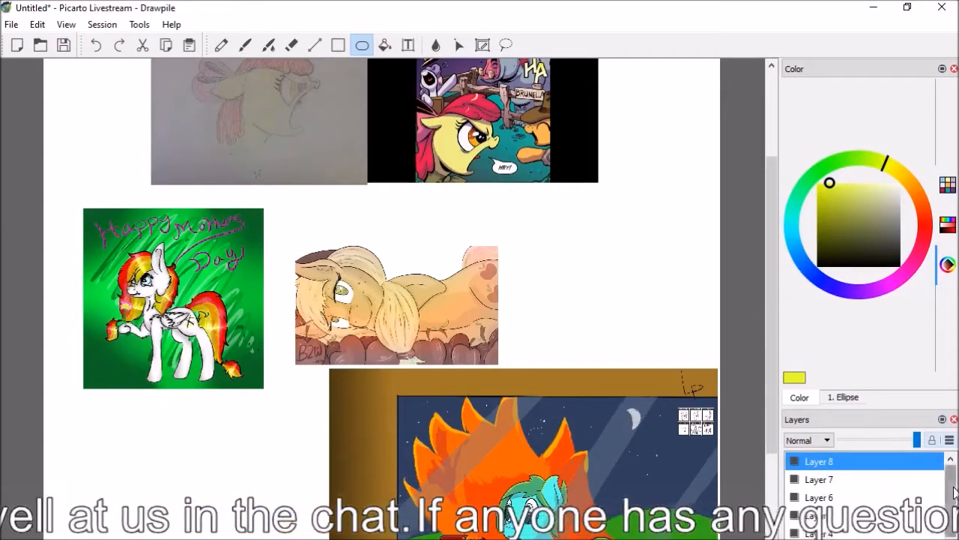
scroll(884, 484, "down", 1)
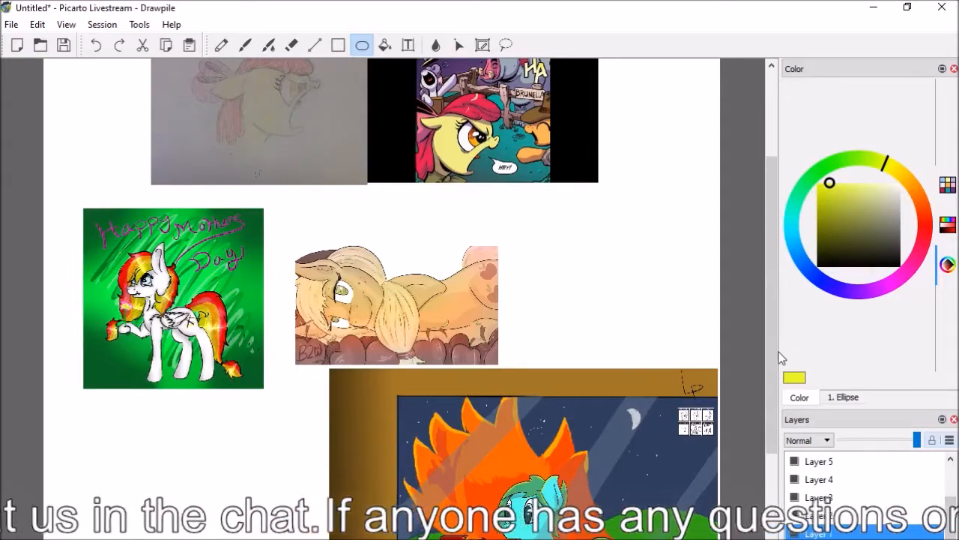
Examine the pencil pony drawing side by side with its comic reference panel at close range
scroll(764, 297, "up", 3)
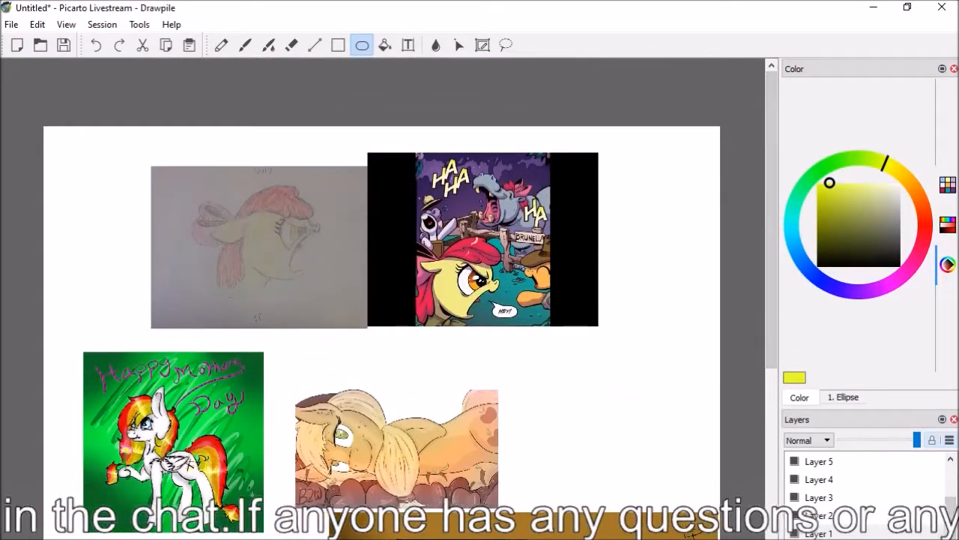
scroll(763, 296, "up", 2)
left_click_drag(771, 273, 770, 249)
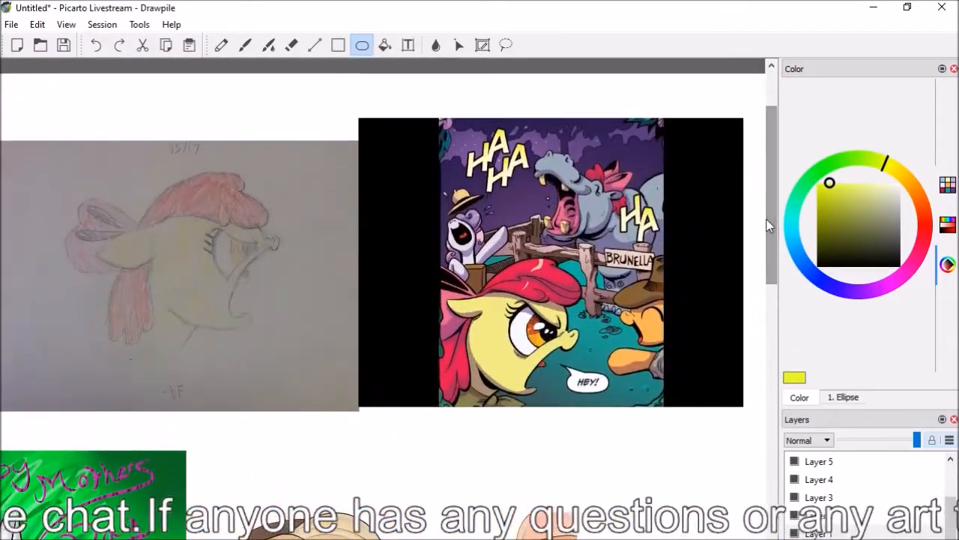
left_click_drag(525, 538, 506, 538)
left_click_drag(772, 211, 772, 195)
left_click_drag(510, 538, 516, 538)
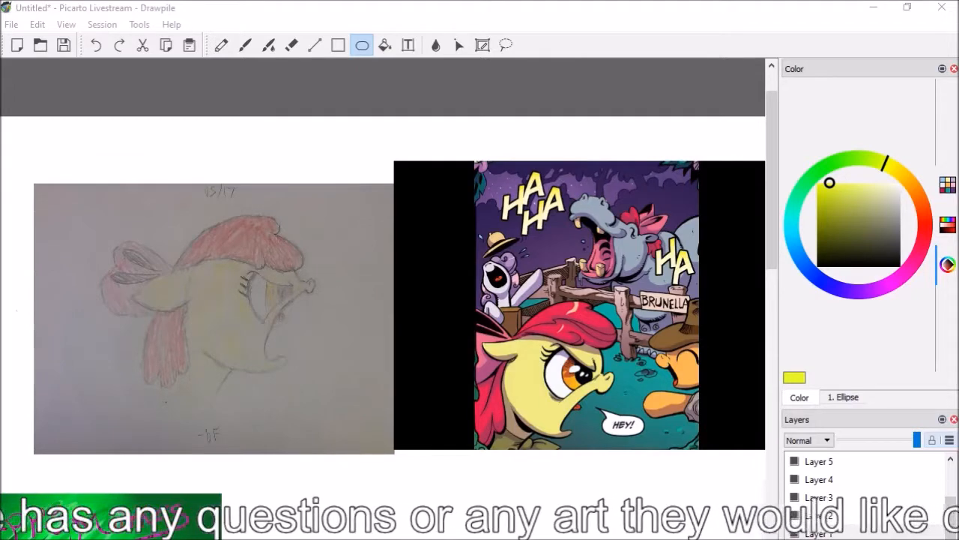
left_click(532, 401)
scroll(532, 401, "up", 1)
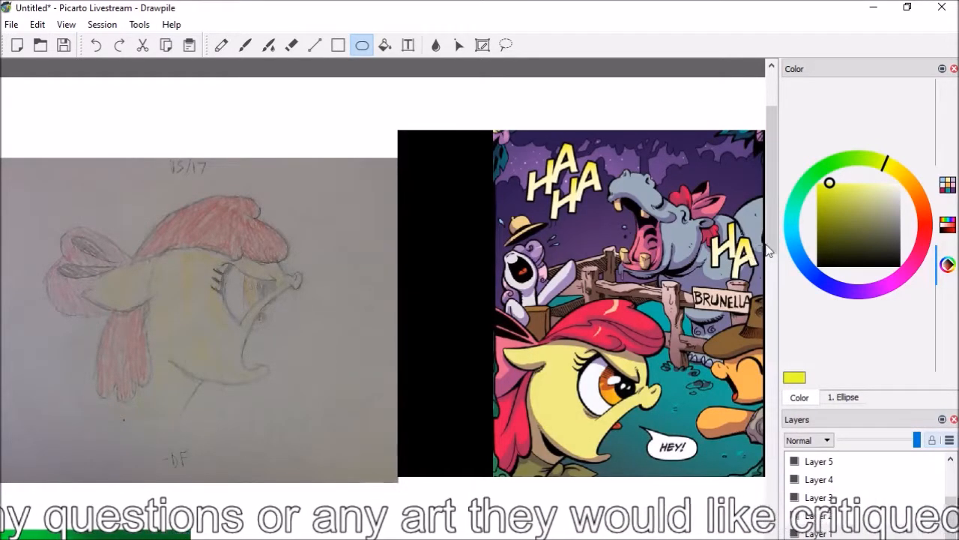
left_click_drag(772, 231, 774, 222)
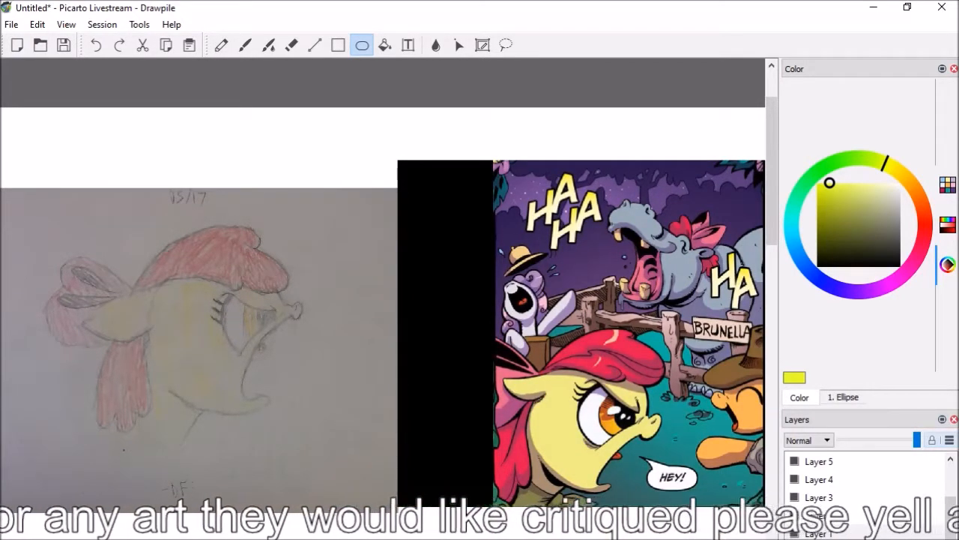
mouse_move(765, 275)
left_mouse_down()
mouse_move(734, 275)
mouse_move(750, 275)
left_mouse_up()
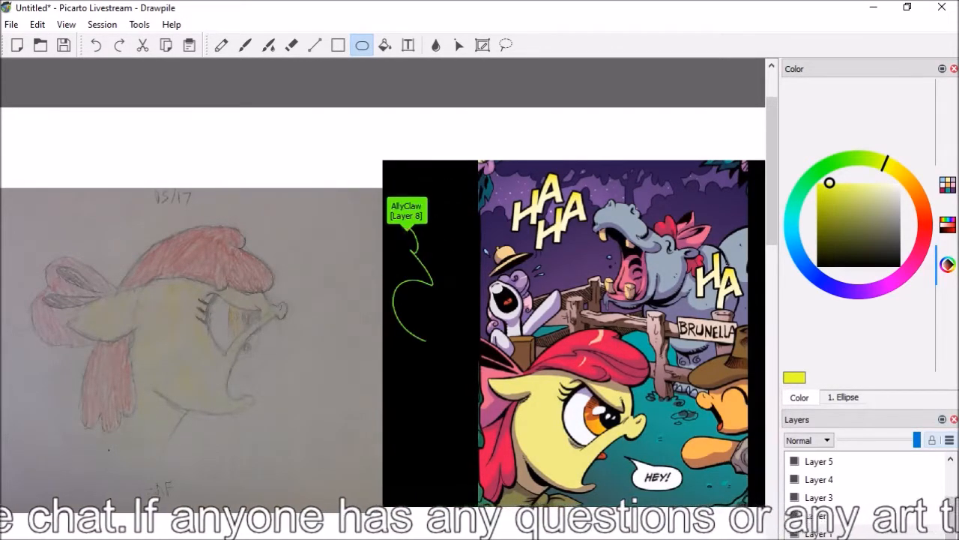
Try marking the ear and bow of the pencil pony with green ellipses, and undo them
left_click_drag(802, 196, 812, 178)
left_click(823, 214)
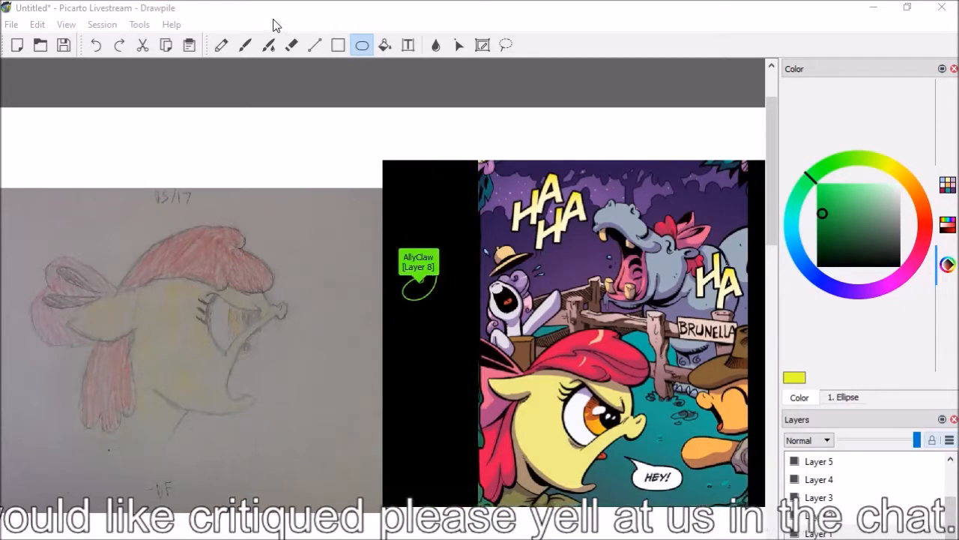
left_click_drag(306, 535, 303, 535)
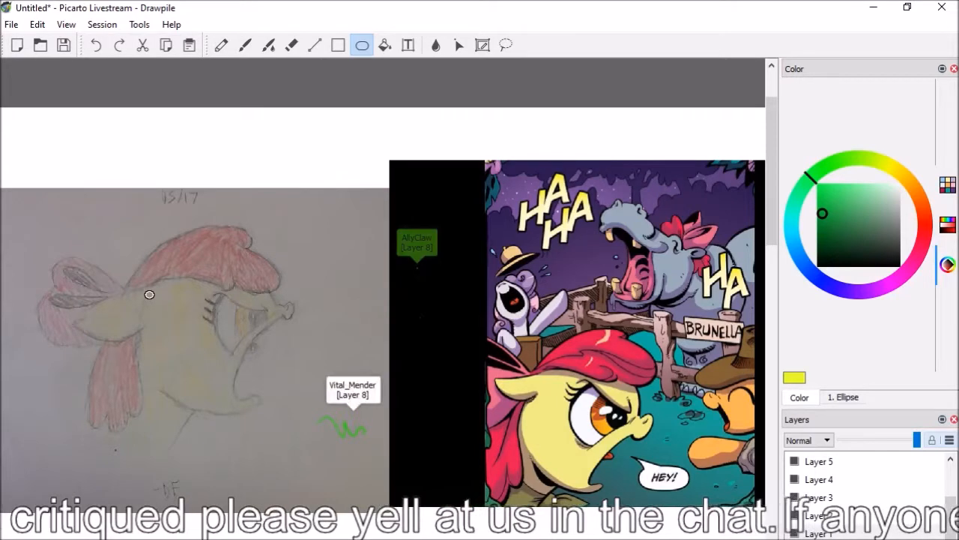
mouse_move(148, 291)
left_mouse_down()
mouse_move(117, 293)
mouse_move(97, 338)
mouse_move(60, 372)
left_mouse_up()
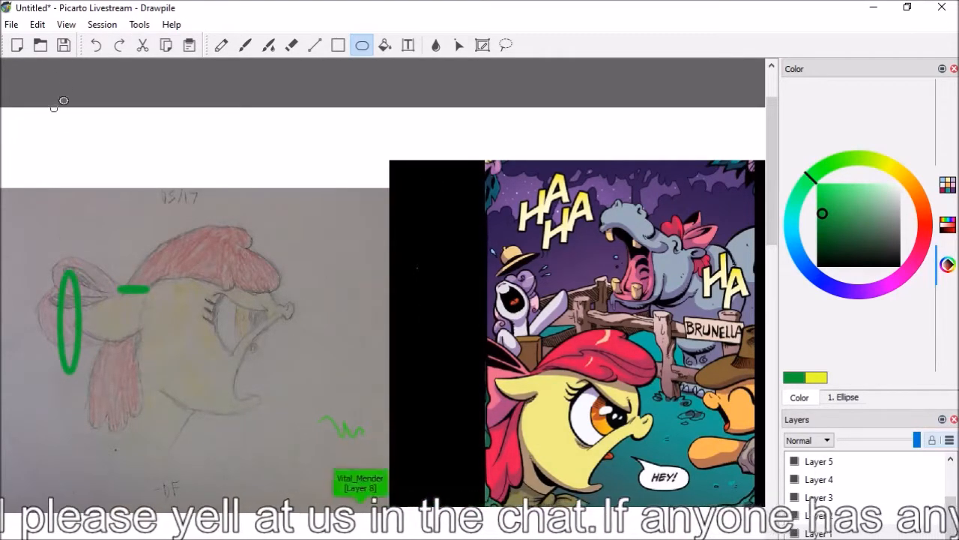
left_click(96, 45)
left_click(96, 45)
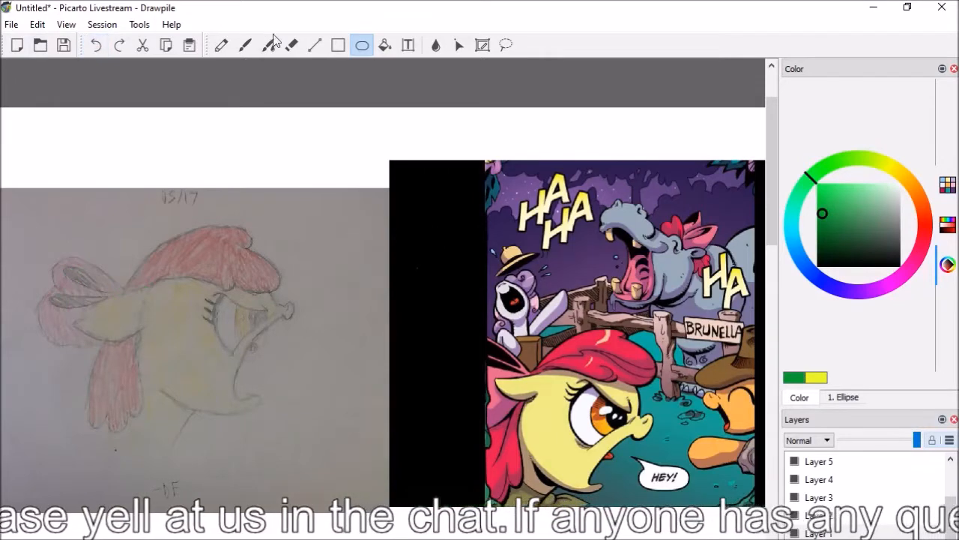
Switch to the Brush, undo a trial stroke along the pencil pony's ear, and choose a more muted green
left_click(245, 45)
left_click_drag(79, 310, 149, 281)
left_click(96, 45)
left_click(836, 224)
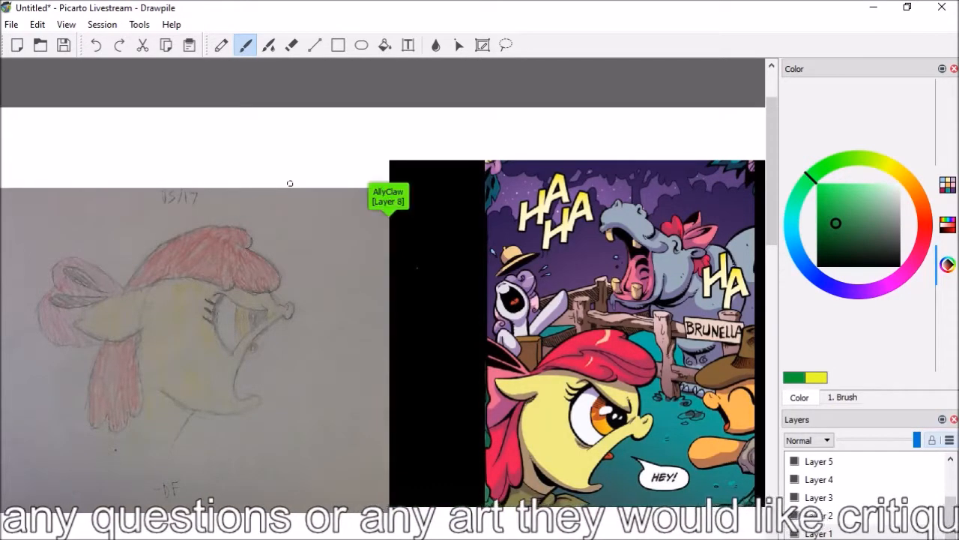
Compare the pencil pony's head and face proportions with the matching pony in the comic panel
scroll(382, 285, "right", 1)
scroll(383, 285, "left", 2)
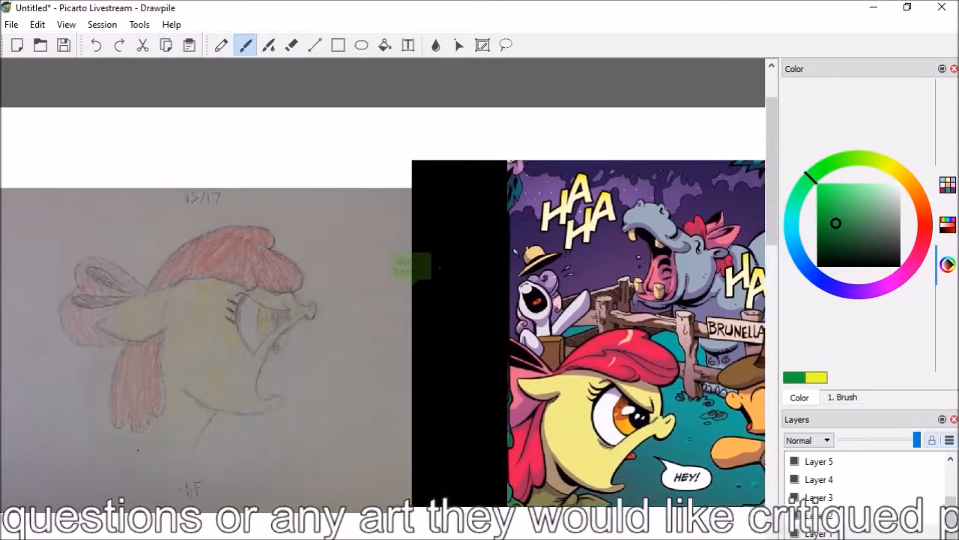
scroll(382, 285, "right", 1)
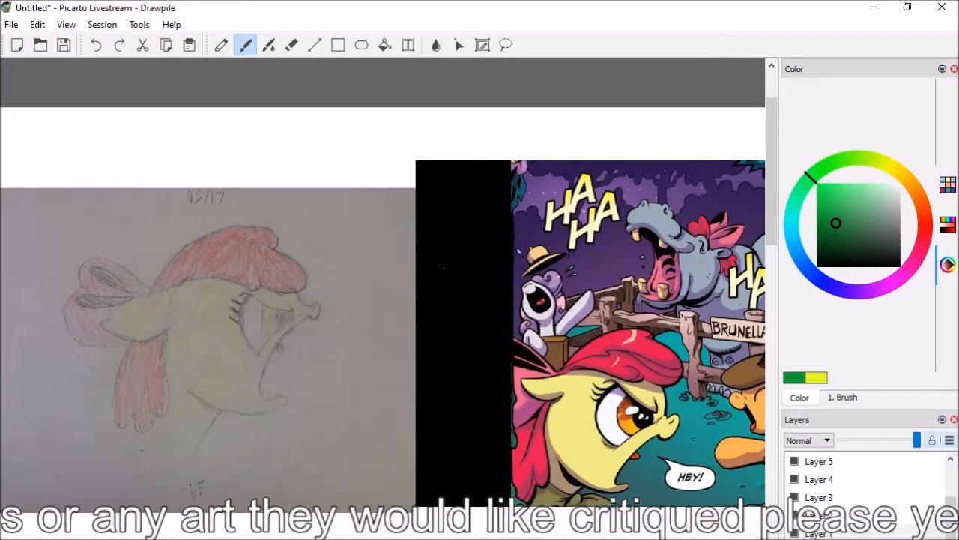
scroll(381, 307, "up", 1)
scroll(383, 285, "right", 1)
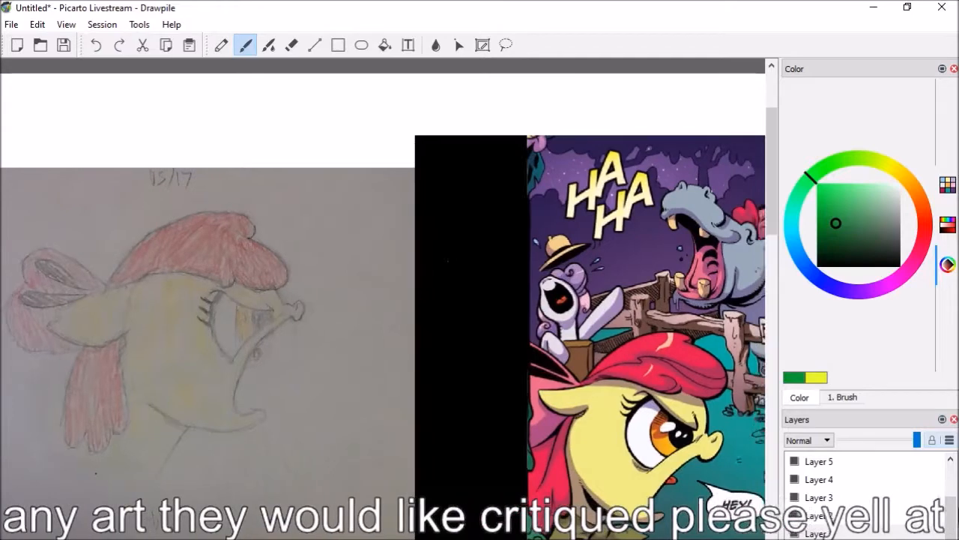
scroll(382, 284, "left", 1)
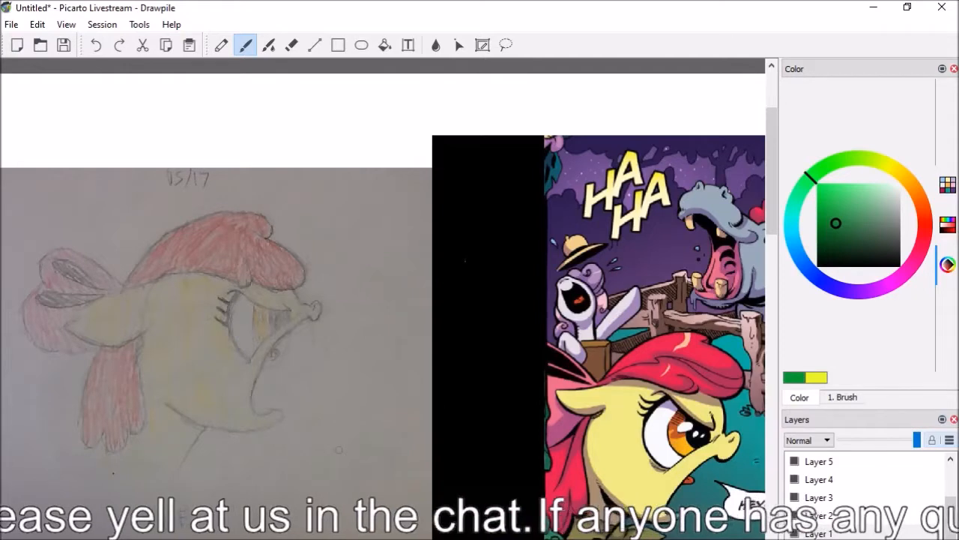
scroll(383, 299, "right", 1)
scroll(382, 300, "left", 1)
scroll(382, 300, "right", 1)
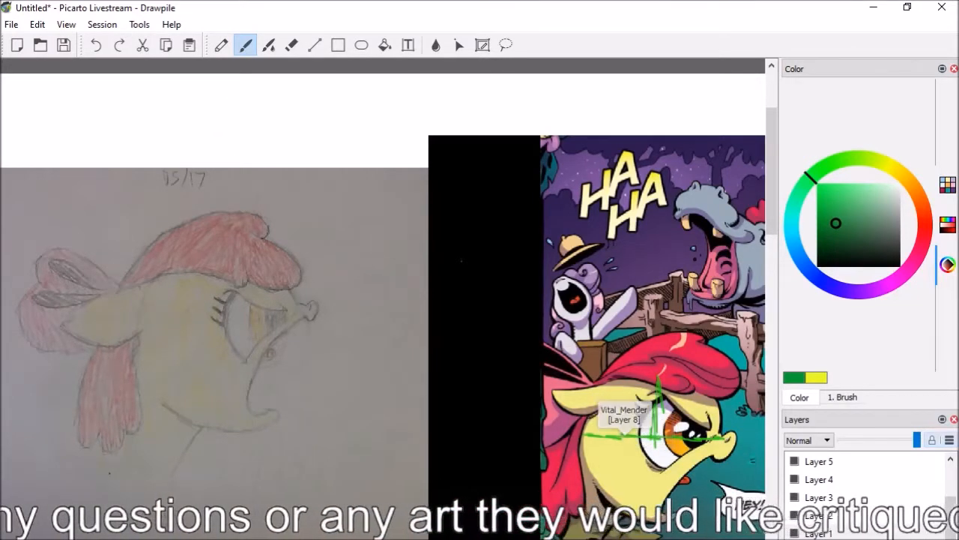
Try outlining the pencil pony's head with a green brush circle, and undo the strokes
left_click_drag(154, 285, 131, 317)
mouse_move(177, 259)
left_mouse_down()
mouse_move(128, 320)
mouse_move(204, 425)
left_mouse_up()
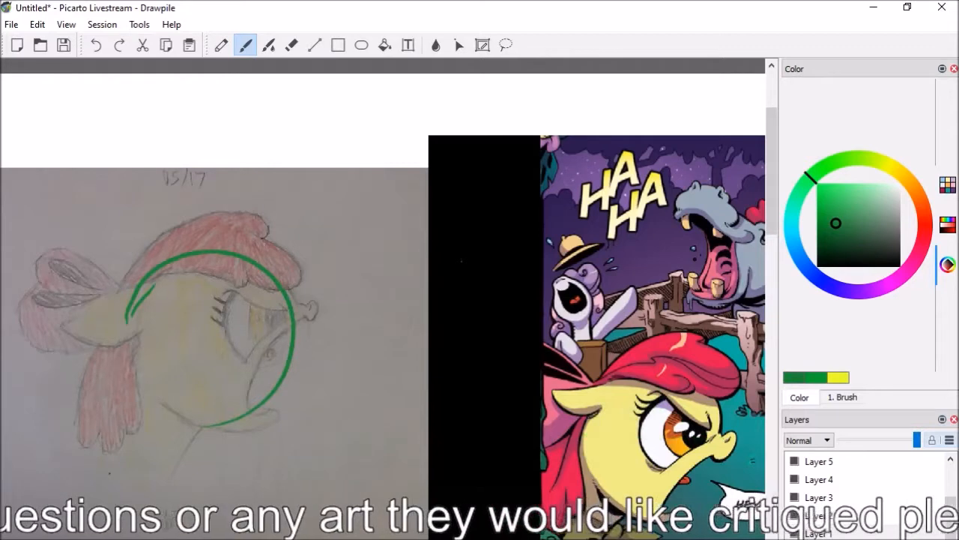
left_click(96, 45)
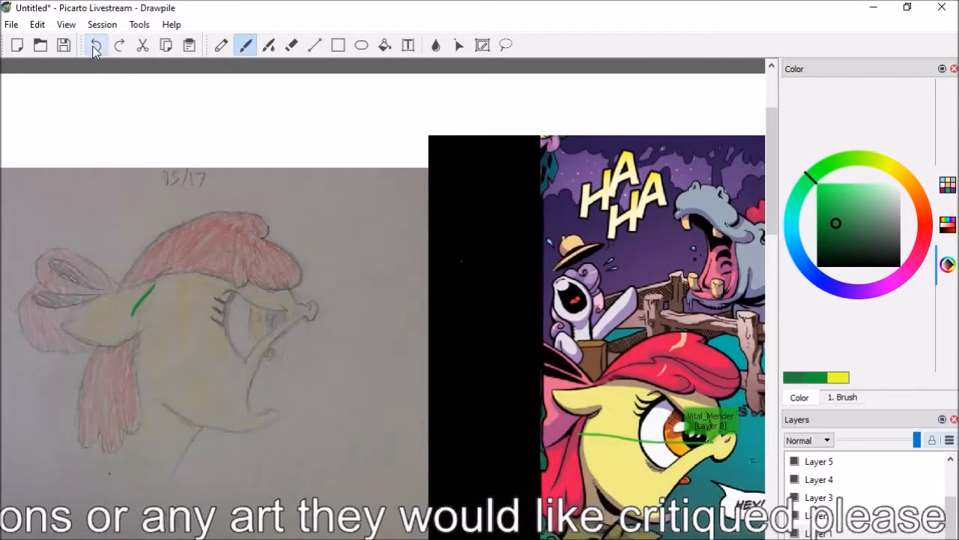
left_click(96, 45)
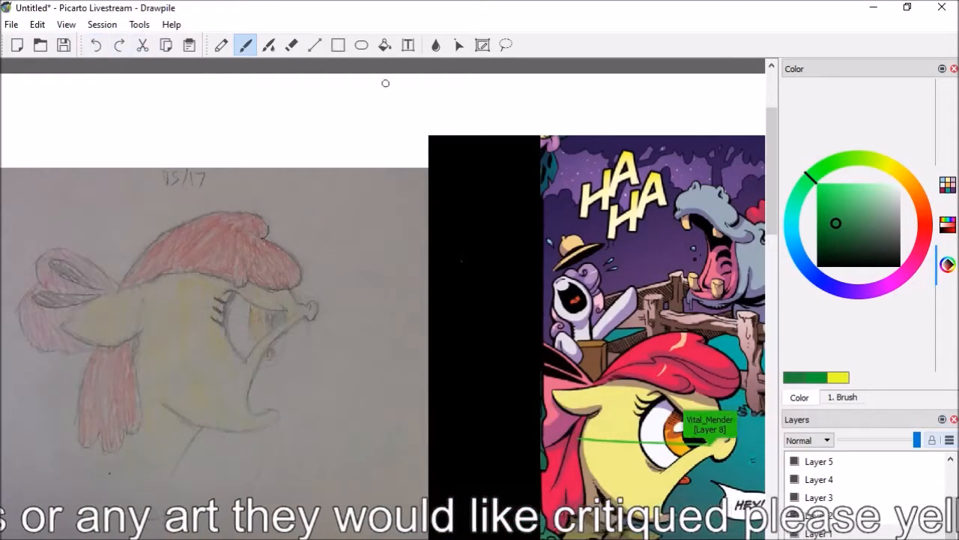
Outline the pencil pony's head with a blue brush circle and divide it with two tilted, crossing guide lines
left_click(818, 281)
left_click_drag(133, 319, 293, 382)
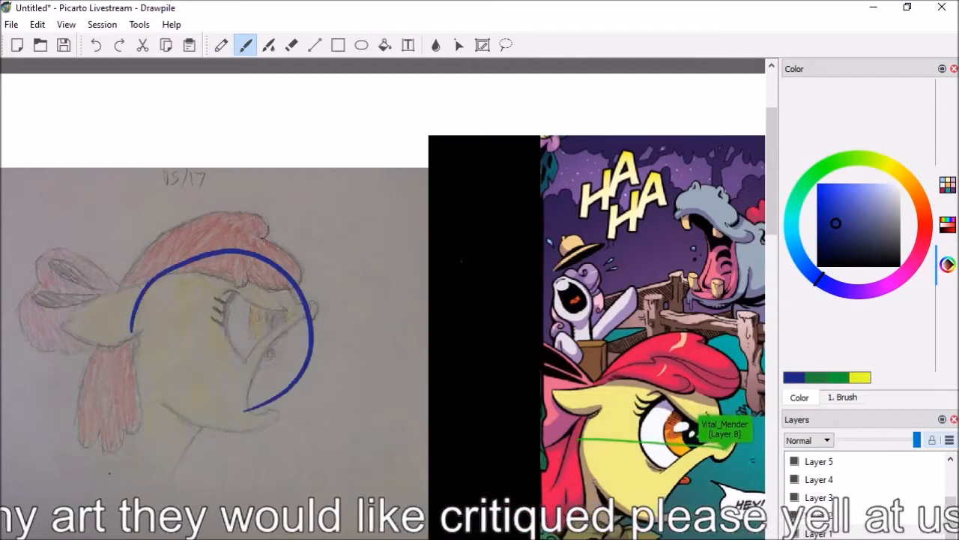
mouse_move(132, 315)
left_mouse_down()
mouse_move(126, 364)
mouse_move(240, 420)
left_mouse_up()
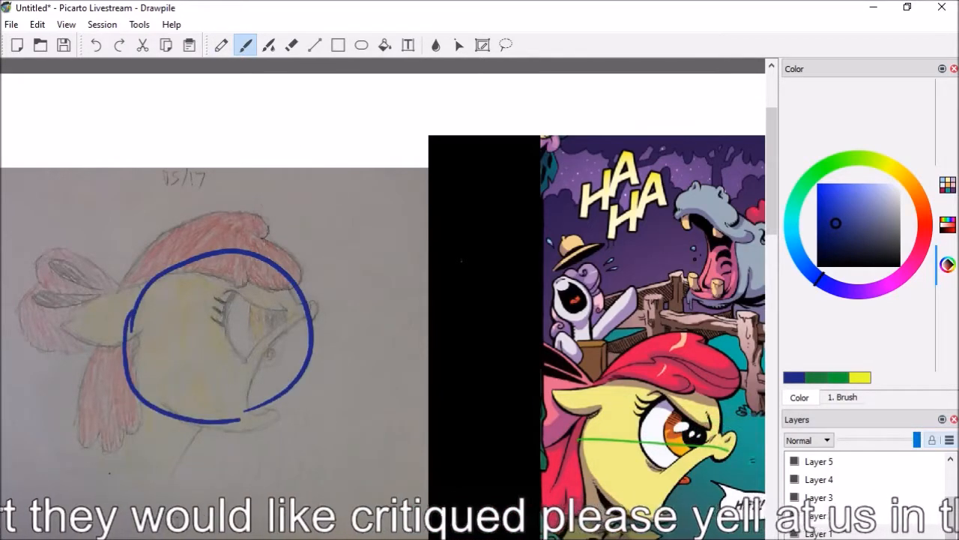
left_click_drag(251, 258, 177, 409)
left_click_drag(137, 306, 302, 369)
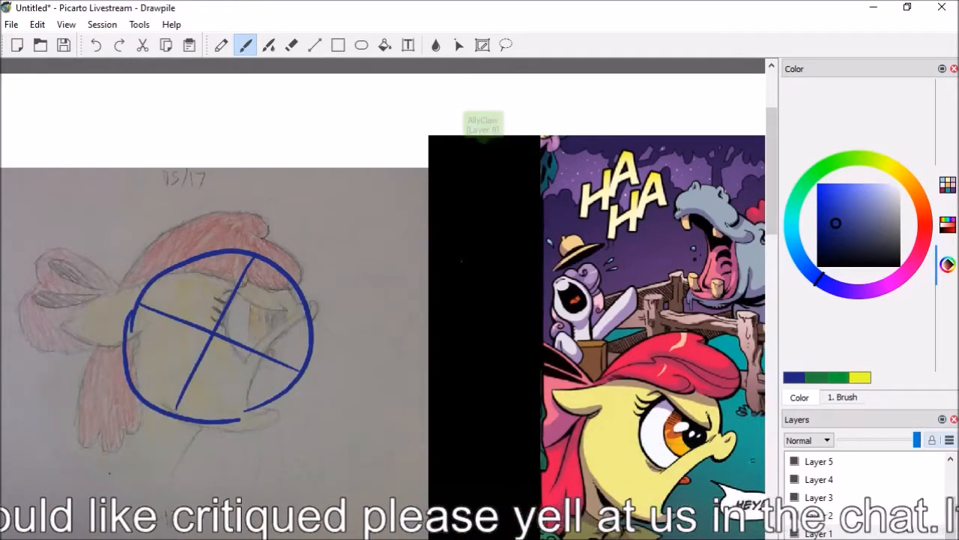
Sketch a blue eye construction over the pencil pony: a round socket, slanted lower and upper lids, and a filled-in iris
mouse_move(247, 363)
left_mouse_down()
mouse_move(261, 278)
mouse_move(217, 271)
mouse_move(195, 322)
mouse_move(247, 369)
mouse_move(264, 355)
left_mouse_up()
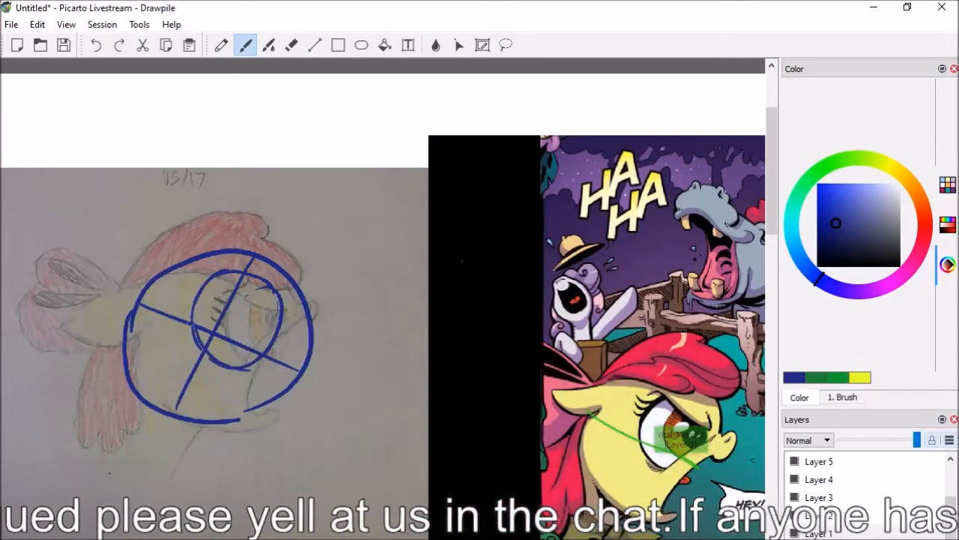
mouse_move(296, 321)
left_mouse_down()
mouse_move(239, 365)
mouse_move(242, 353)
left_mouse_up()
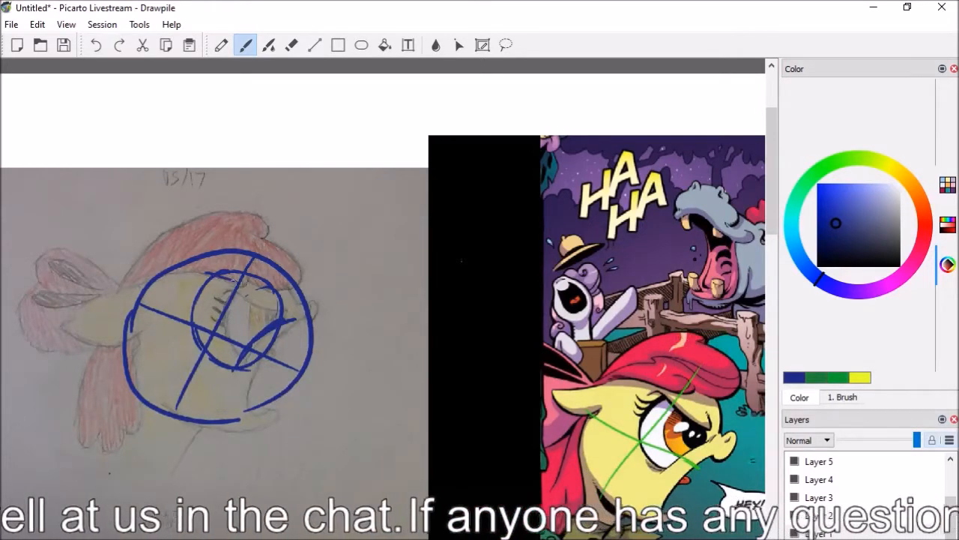
left_click_drag(231, 274, 283, 299)
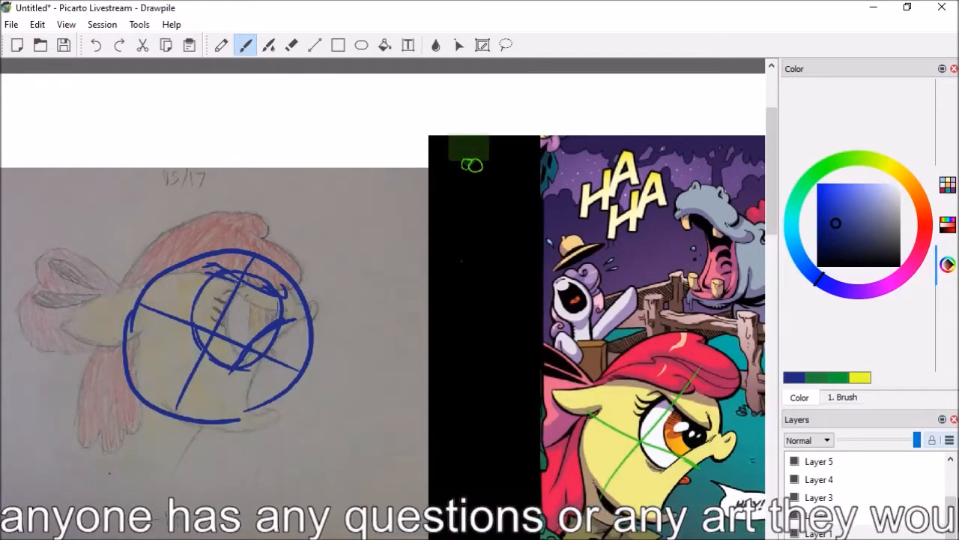
mouse_move(249, 291)
left_mouse_down()
mouse_move(276, 314)
mouse_move(254, 314)
mouse_move(249, 302)
mouse_move(250, 325)
mouse_move(252, 293)
mouse_move(256, 336)
mouse_move(252, 295)
mouse_move(251, 306)
mouse_move(268, 285)
mouse_move(232, 288)
mouse_move(227, 305)
mouse_move(244, 351)
left_mouse_up()
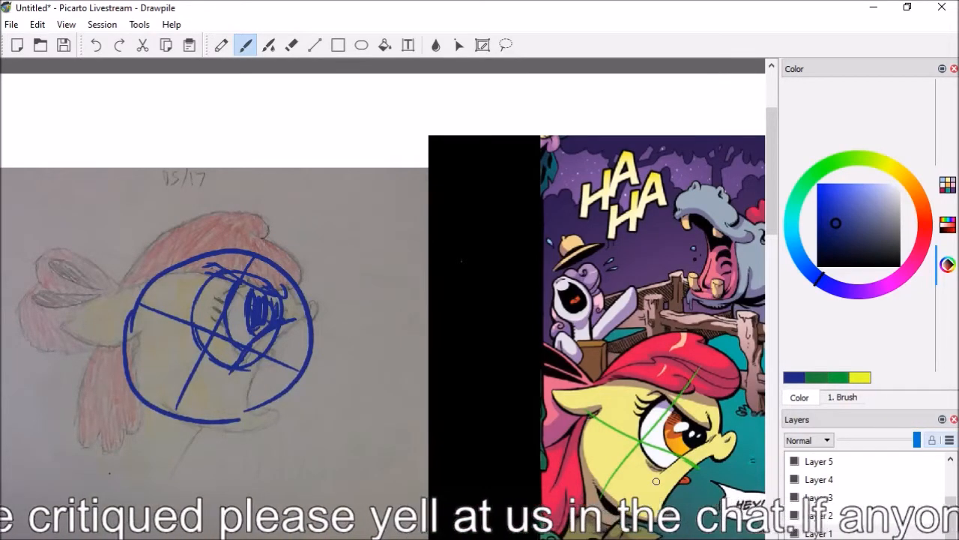
Review the marked-up head beside its reference, and examine the Happy Mothers Day pony drawing at close range
scroll(778, 208, "down", 3)
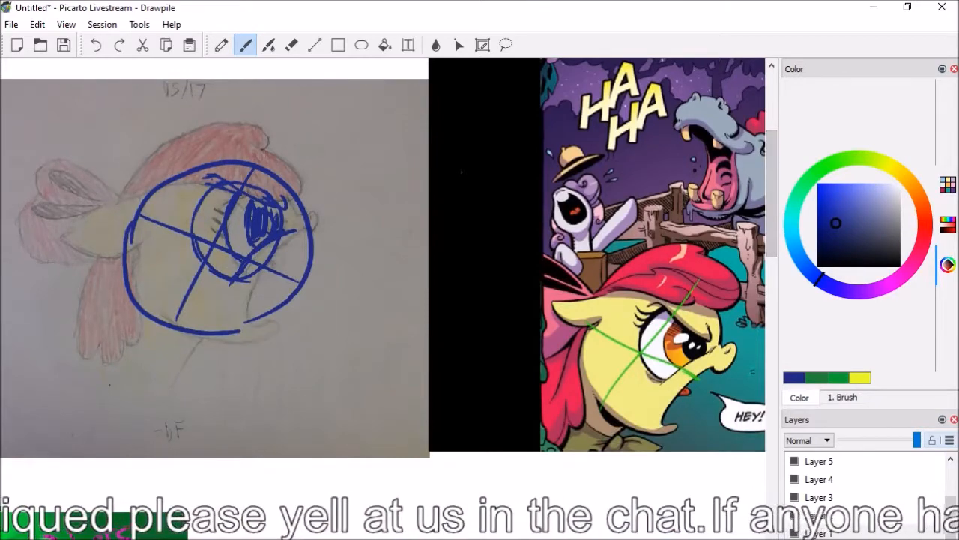
scroll(383, 300, "down", 3)
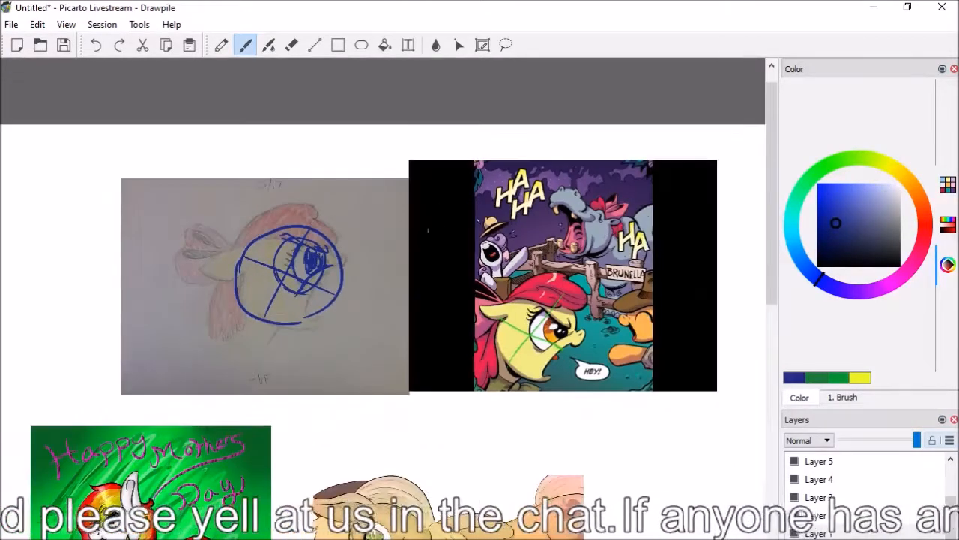
scroll(428, 230, "up", 2)
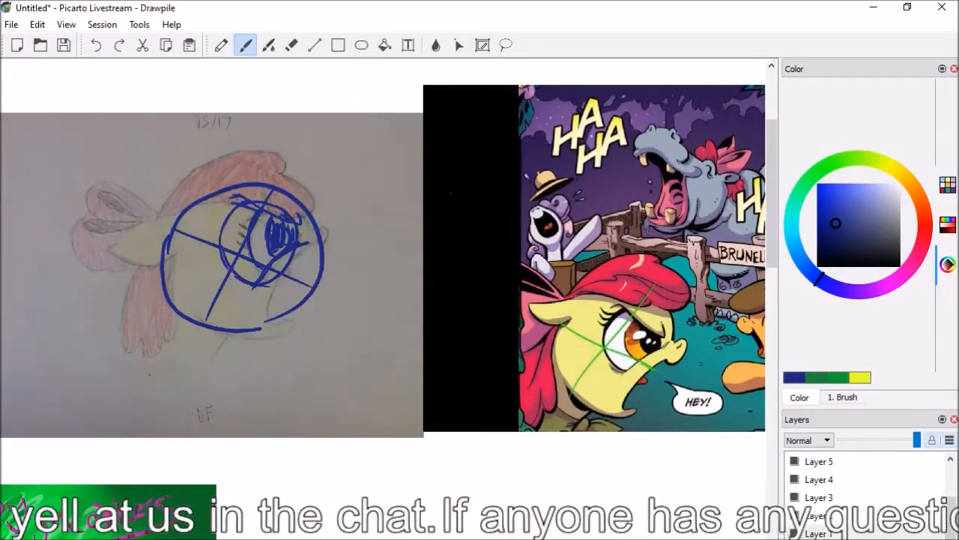
scroll(389, 262, "right", 3)
scroll(389, 262, "left", 5)
scroll(757, 273, "down", 10)
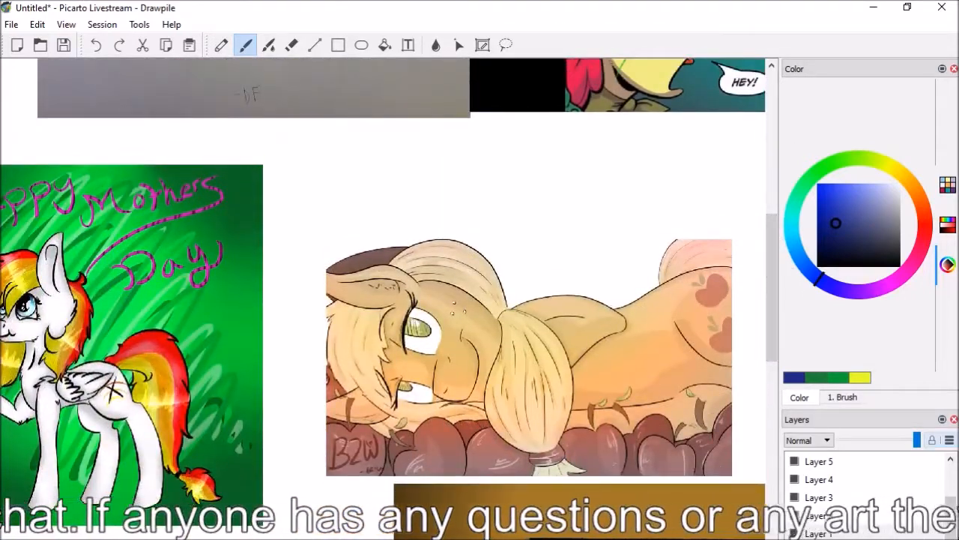
scroll(384, 300, "left", 6)
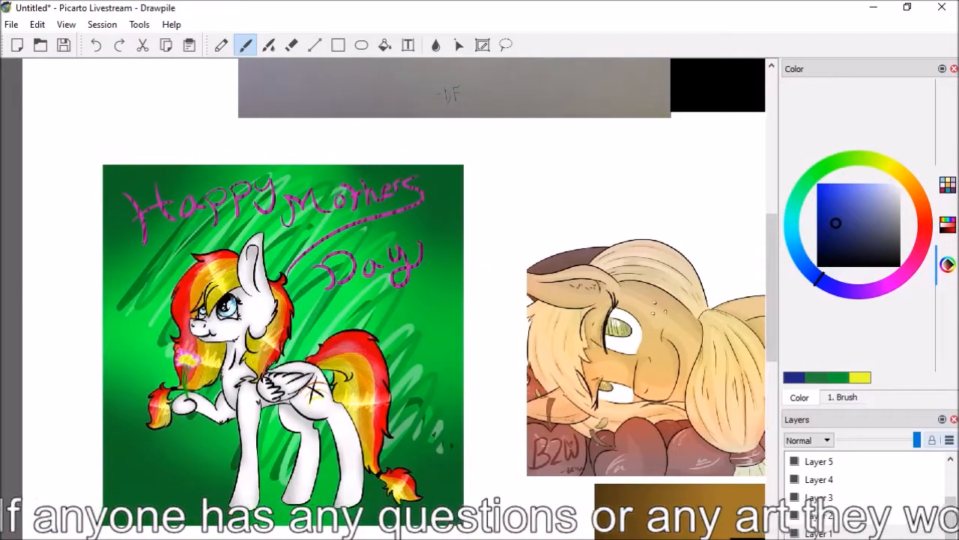
scroll(378, 307, "up", 2)
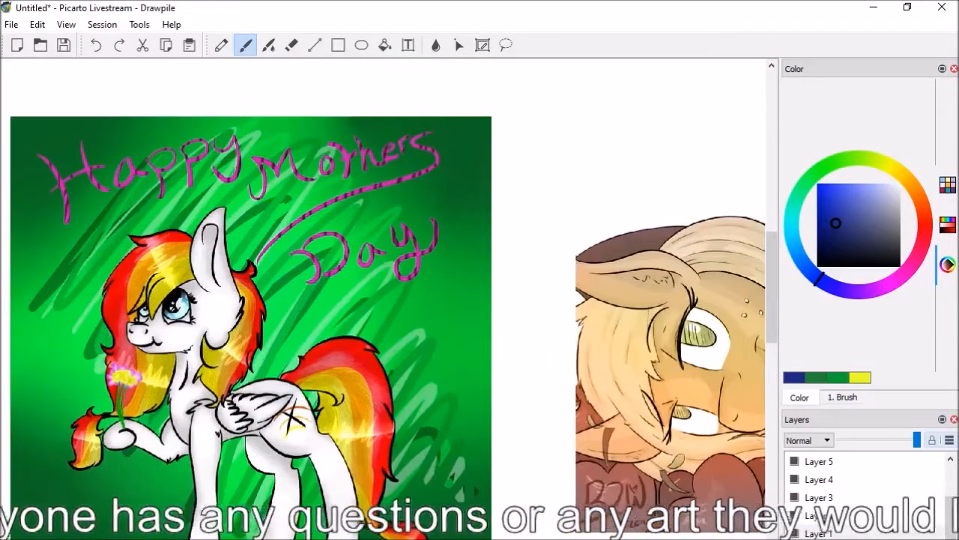
scroll(386, 300, "left", 3)
left_click_drag(774, 275, 776, 288)
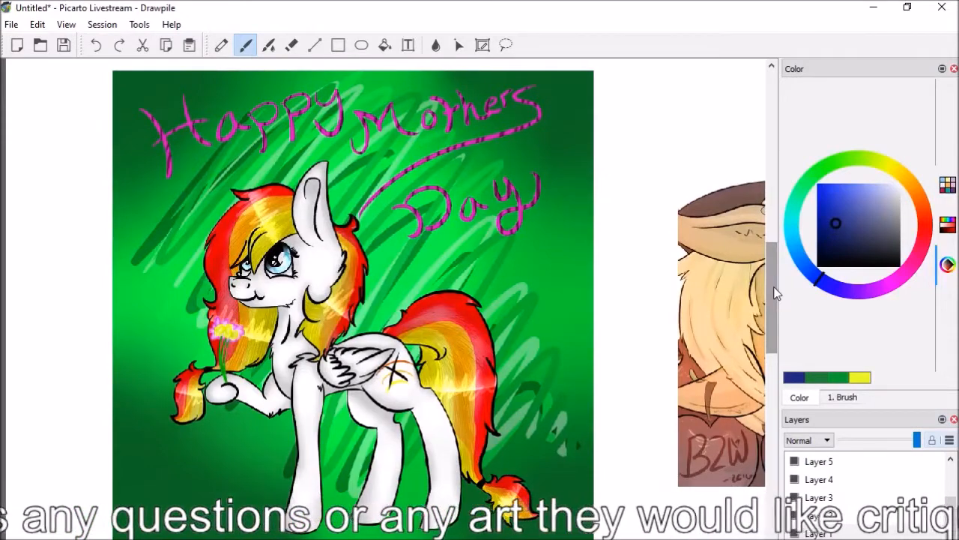
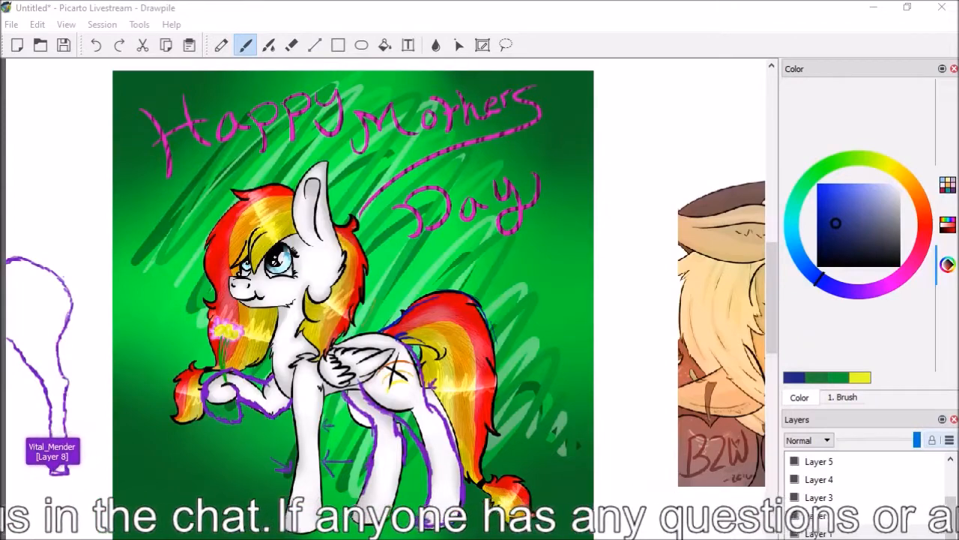
Outline a blue rounded shape over the apples beneath the reclining pony's chin
scroll(386, 285, "left", 2)
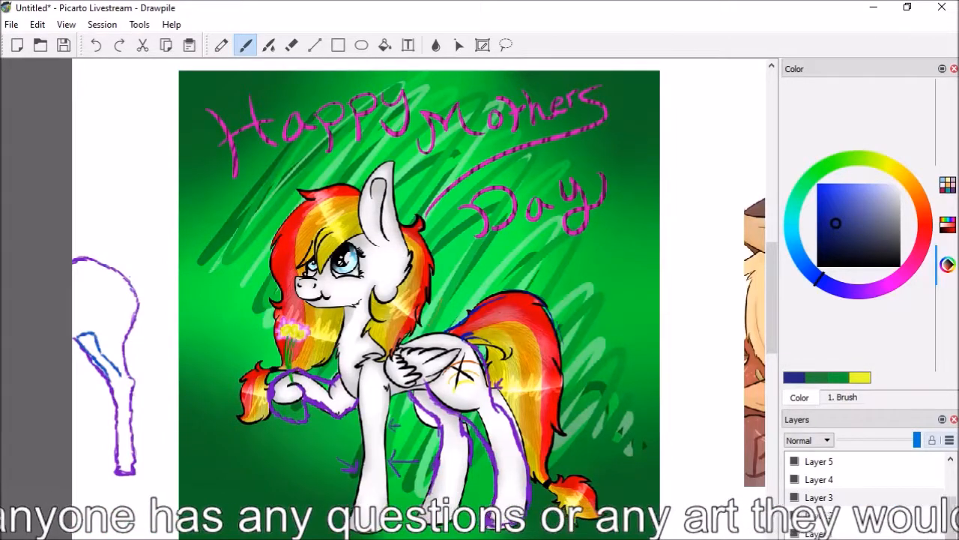
scroll(384, 285, "right", 14)
scroll(383, 285, "left", 1)
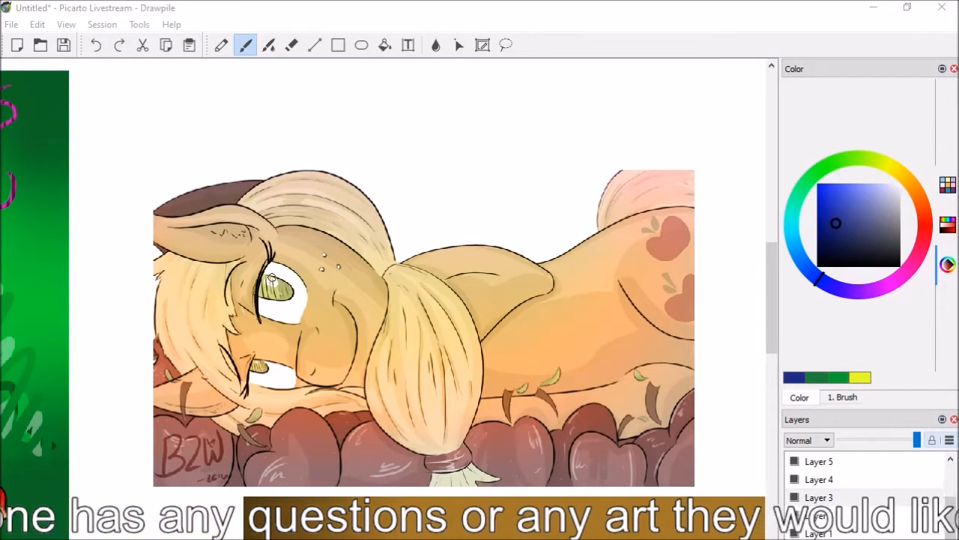
mouse_move(212, 408)
left_mouse_down()
mouse_move(195, 439)
mouse_move(238, 463)
left_mouse_up()
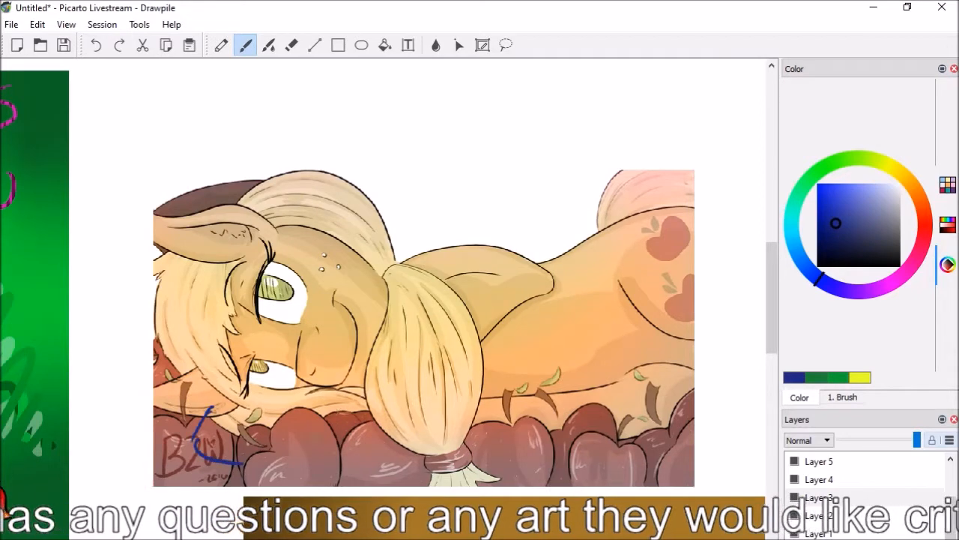
mouse_move(343, 410)
left_mouse_down()
mouse_move(377, 442)
mouse_move(323, 474)
left_mouse_up()
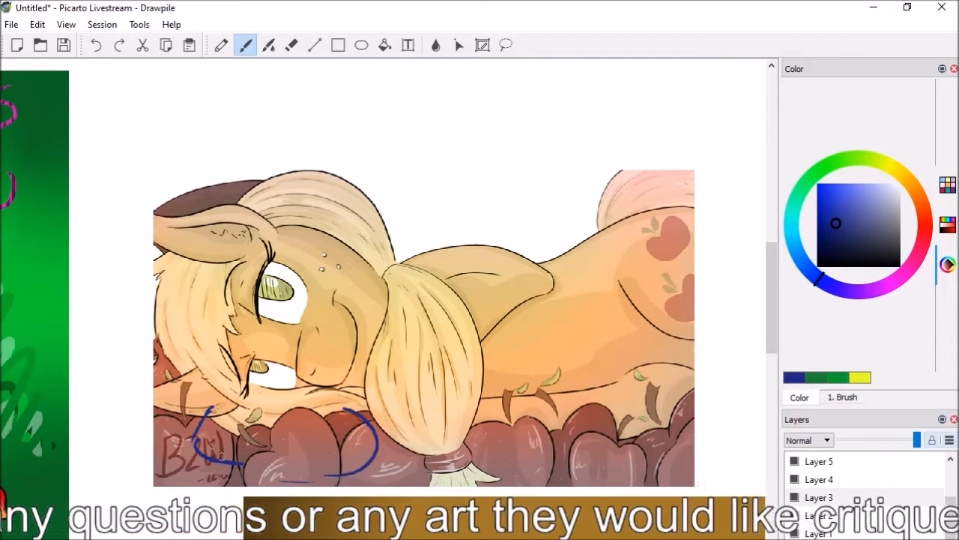
mouse_move(352, 413)
left_mouse_down()
mouse_move(293, 405)
mouse_move(267, 405)
left_mouse_up()
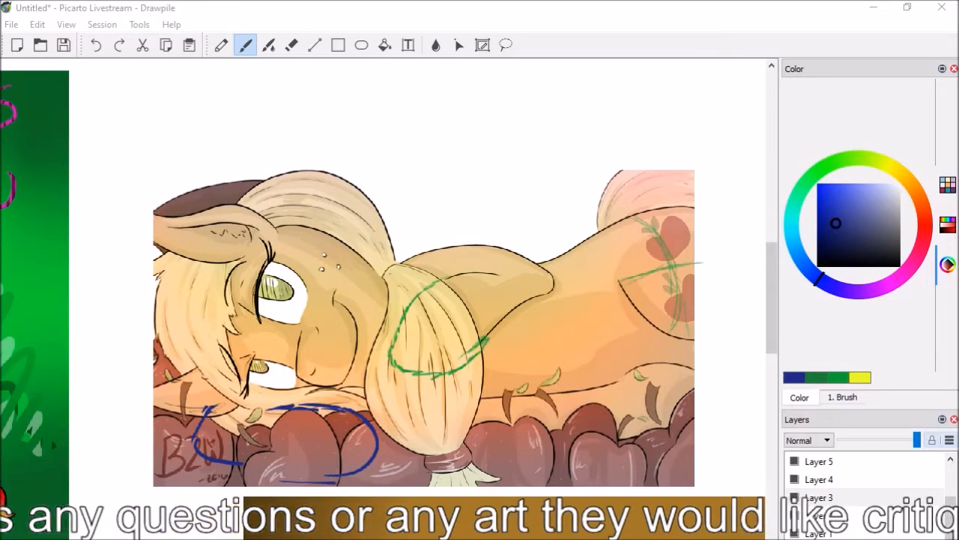
Sketch a blue foreleg construction from the reclining pony's shoulder down past the tied end of its mane
left_click_drag(450, 251, 503, 304)
mouse_move(477, 270)
left_mouse_down()
mouse_move(555, 425)
mouse_move(450, 450)
left_mouse_up()
left_click_drag(450, 348, 453, 442)
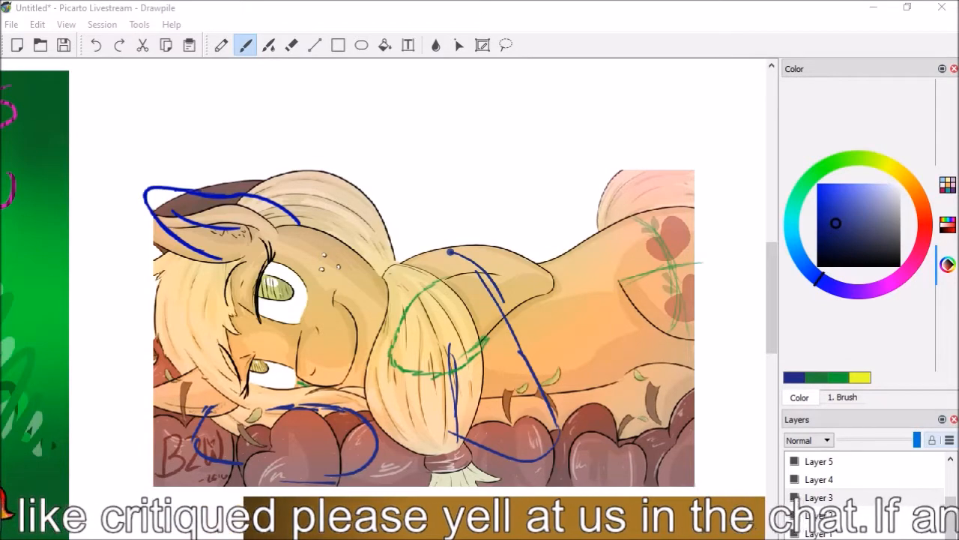
Bring the artwork of the turquoise pony looking at a cake through a window into view
left_click_drag(779, 319, 776, 400)
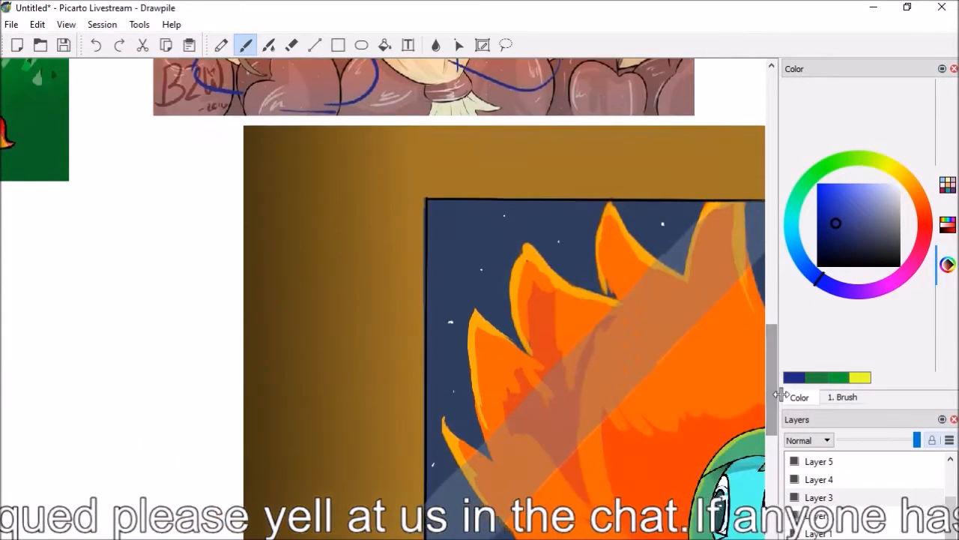
scroll(384, 315, "down", 3)
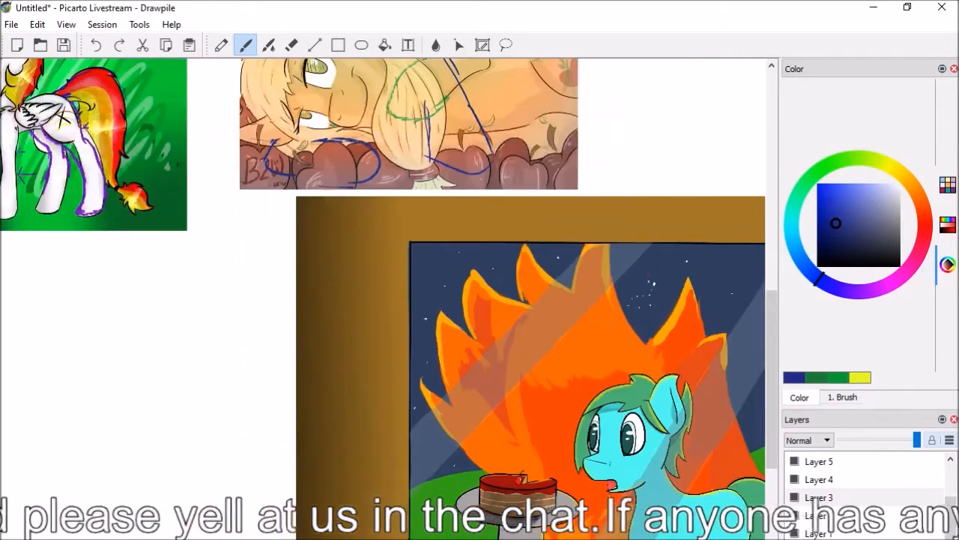
scroll(708, 407, "right", 5)
left_click_drag(775, 374, 779, 431)
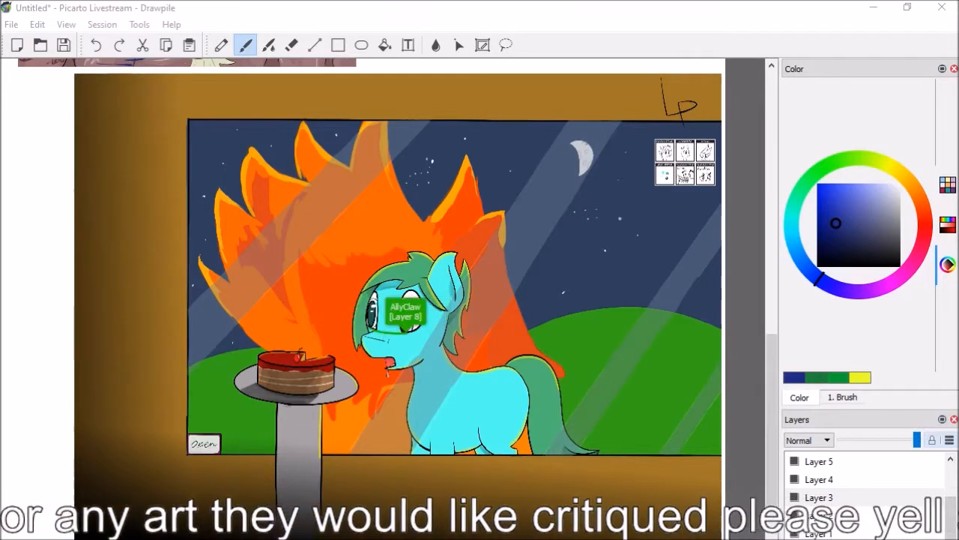
scroll(549, 398, "up", 1)
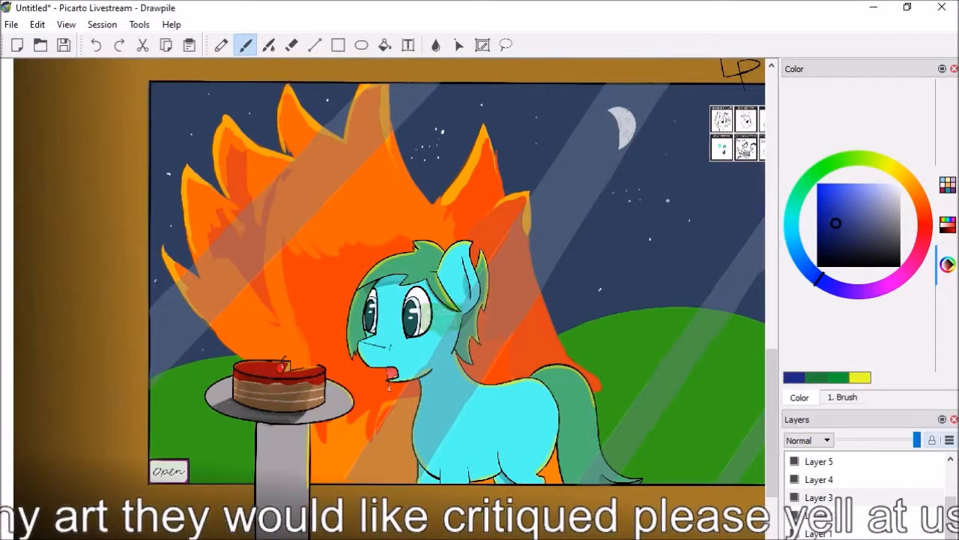
Try blue brush outlines for the turquoise pony's rump and hind legs, and remove the strokes
left_click_drag(547, 390, 558, 470)
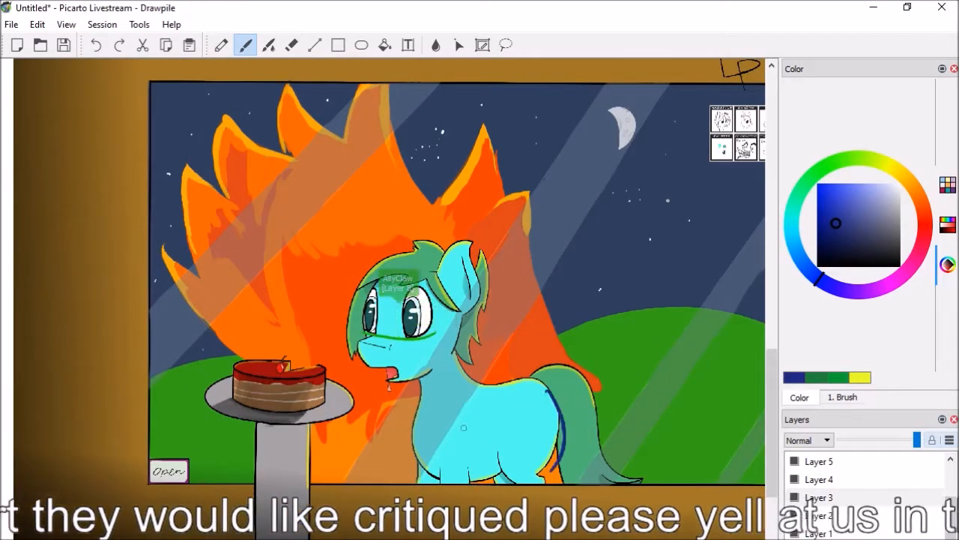
mouse_move(503, 425)
left_mouse_down()
mouse_move(507, 477)
mouse_move(568, 491)
left_mouse_up()
mouse_move(503, 425)
left_mouse_down()
mouse_move(502, 449)
mouse_move(518, 482)
left_mouse_up()
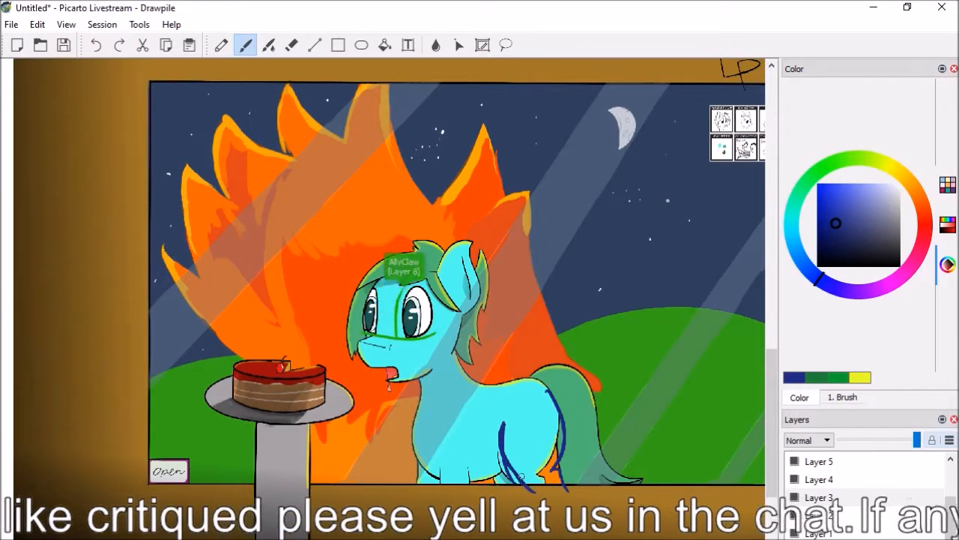
key("e")
mouse_move(529, 487)
left_mouse_down()
mouse_move(507, 455)
mouse_move(504, 423)
mouse_move(534, 493)
left_mouse_up()
key("b")
key("e")
mouse_move(518, 418)
left_mouse_down()
mouse_move(516, 452)
mouse_move(533, 494)
left_mouse_up()
mouse_move(549, 390)
left_mouse_down()
mouse_move(557, 503)
mouse_move(558, 455)
mouse_move(515, 444)
left_mouse_up()
key("b")
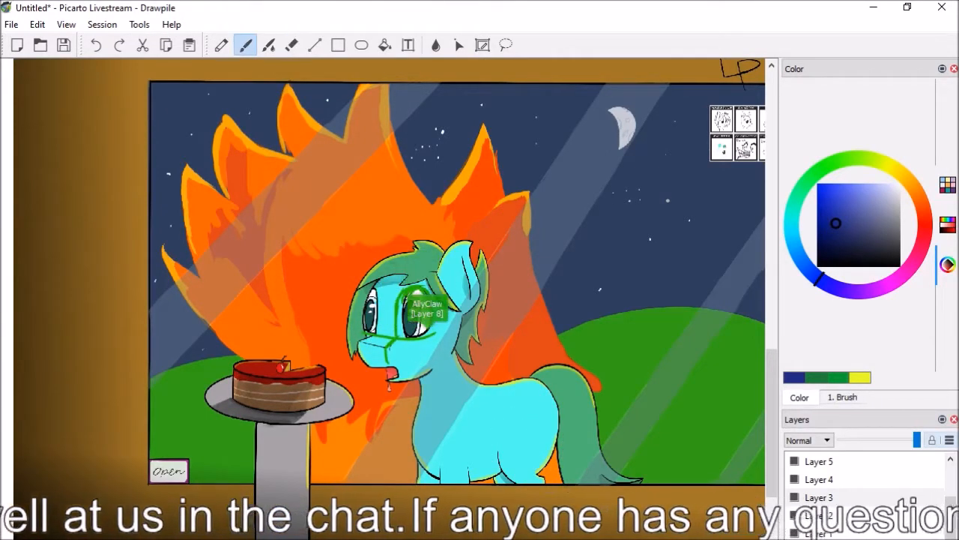
mouse_move(509, 384)
left_mouse_down()
mouse_move(525, 386)
mouse_move(546, 449)
left_mouse_up()
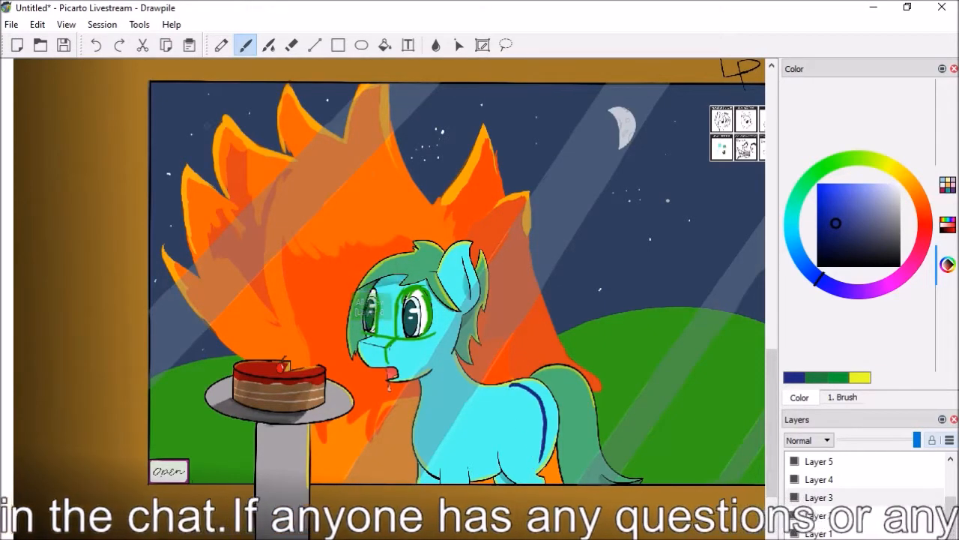
left_click(96, 45)
Outline the turquoise pony's rump, hind leg, front legs and belly with blue brush strokes extending past the window edge
left_click_drag(521, 383, 558, 480)
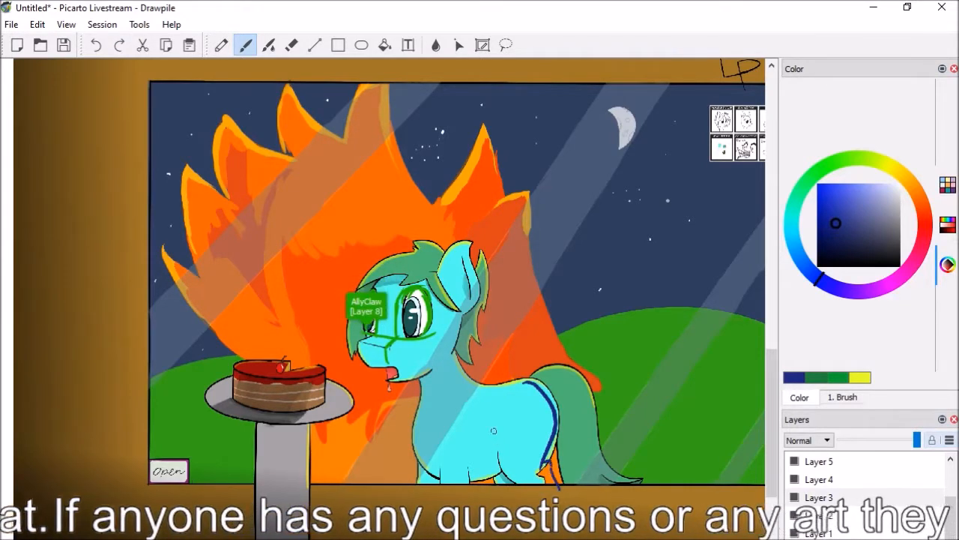
mouse_move(506, 418)
left_mouse_down()
mouse_move(501, 453)
mouse_move(528, 495)
left_mouse_up()
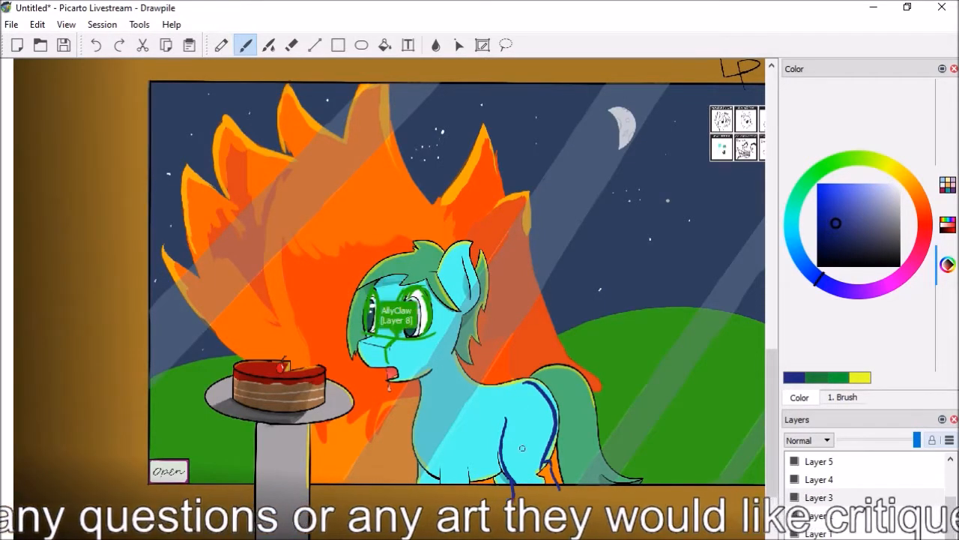
left_click_drag(435, 455, 438, 486)
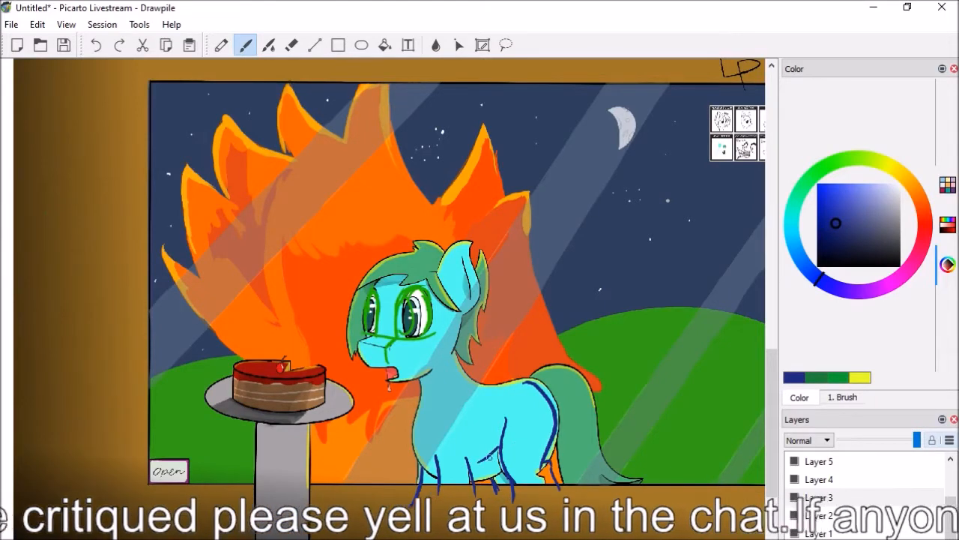
Trace the turquoise pony's back, neck and chest in blue, erasing and redrawing the chest line
left_click_drag(514, 393, 473, 394)
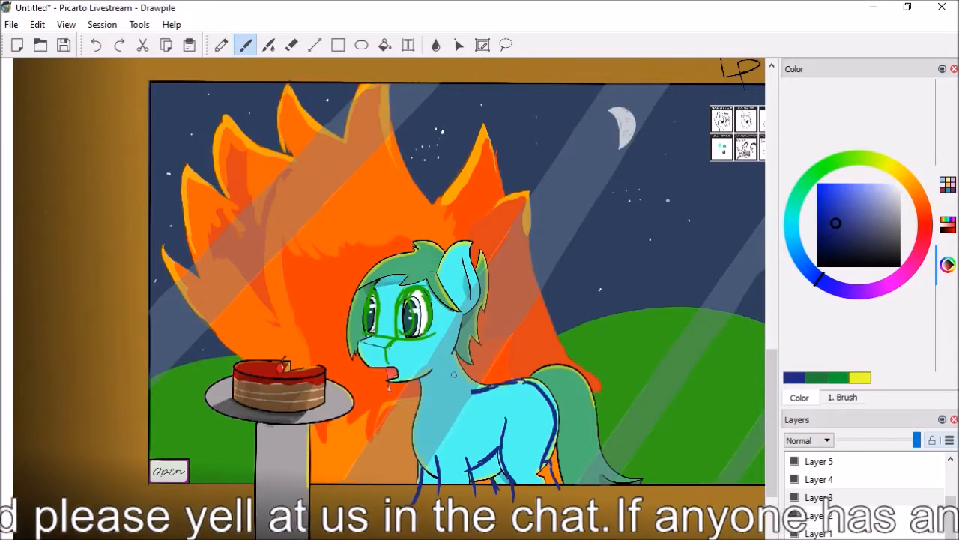
mouse_move(454, 350)
left_mouse_down()
mouse_move(456, 373)
mouse_move(474, 390)
left_mouse_up()
left_click_drag(421, 374, 423, 443)
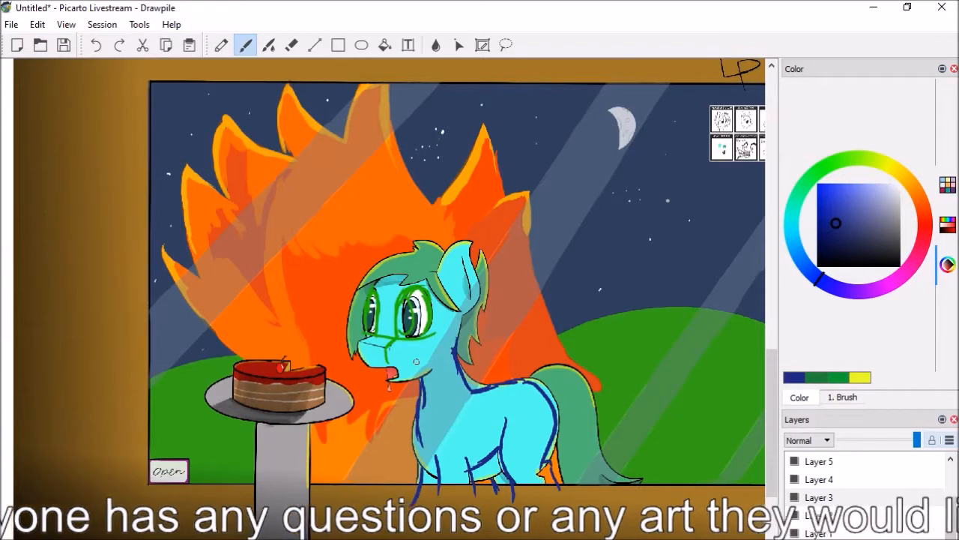
key("e")
left_click_drag(424, 388, 420, 438)
key("b")
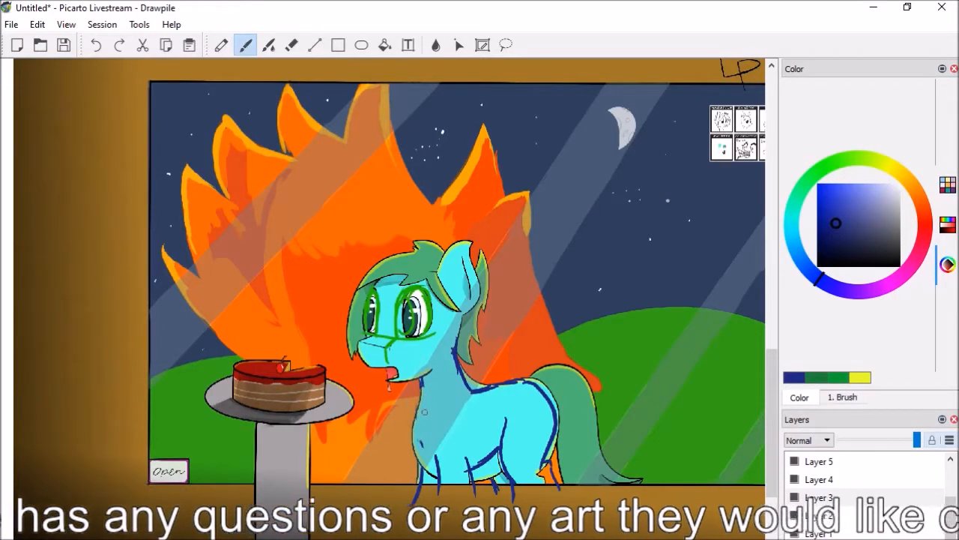
mouse_move(415, 373)
left_mouse_down()
mouse_move(427, 469)
mouse_move(413, 427)
mouse_move(434, 466)
left_mouse_up()
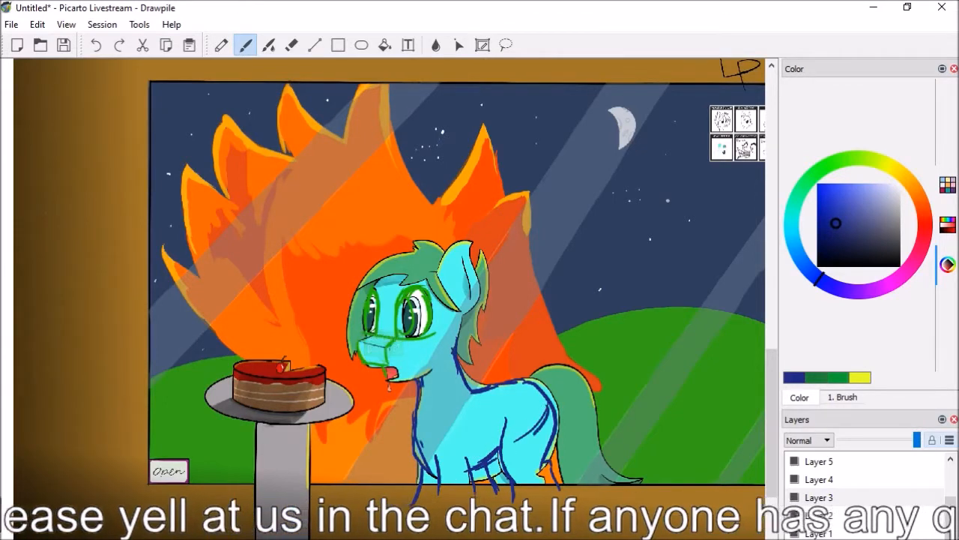
Construct the turquoise pony's torso as a rounded blue shape, and trace around it in green
mouse_move(503, 384)
left_mouse_down()
mouse_move(471, 394)
mouse_move(538, 431)
mouse_move(503, 452)
left_mouse_up()
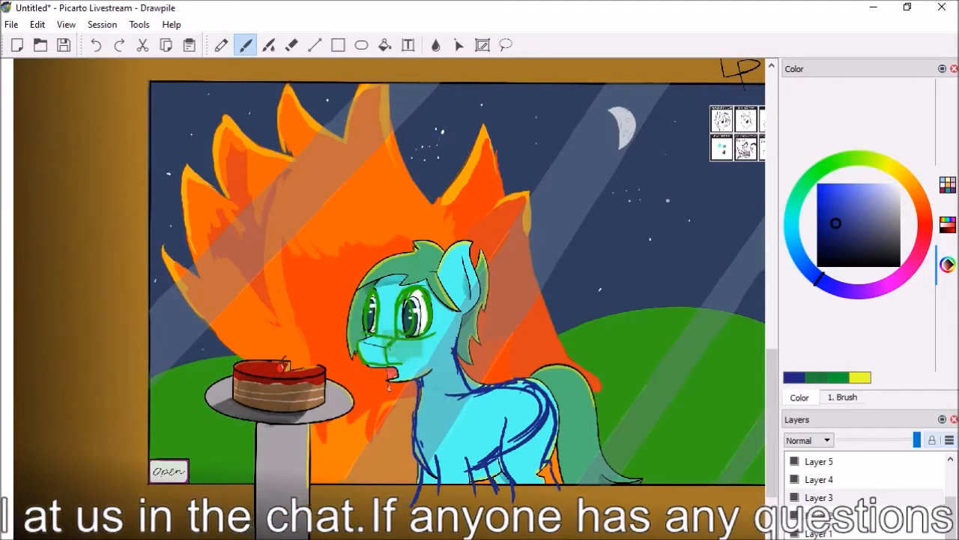
mouse_move(419, 396)
left_mouse_down()
mouse_move(408, 422)
mouse_move(434, 456)
mouse_move(467, 468)
left_mouse_up()
left_click_drag(420, 447, 435, 461)
left_click(813, 175)
mouse_move(455, 395)
left_mouse_down()
mouse_move(428, 393)
mouse_move(407, 416)
mouse_move(410, 436)
mouse_move(422, 459)
mouse_move(473, 469)
left_mouse_up()
left_click_drag(542, 416, 469, 470)
mouse_move(528, 405)
left_mouse_down()
mouse_move(521, 379)
mouse_move(450, 399)
left_mouse_up()
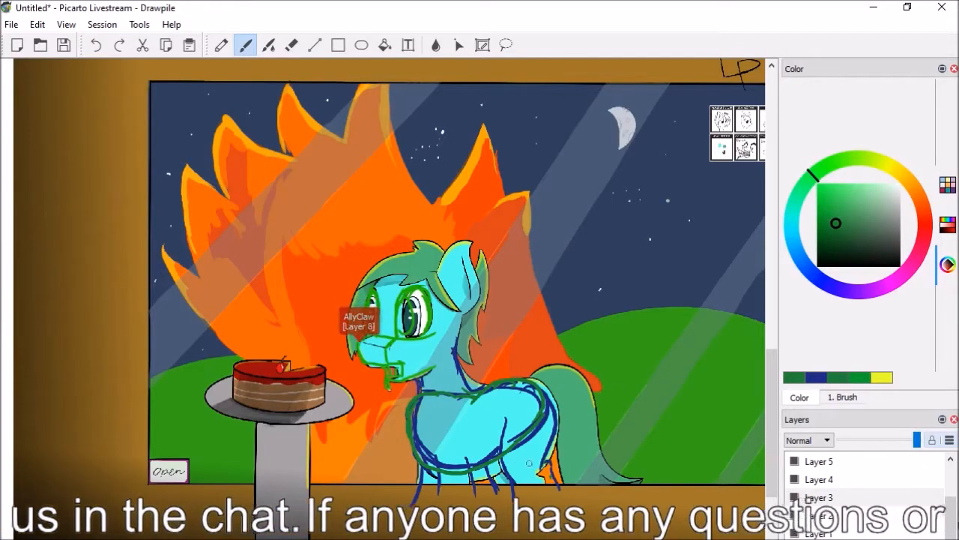
Draw a green guide line across the turquoise pony's hind legs, and a red line from the rear leg joint to the belly
left_click_drag(563, 467, 495, 471)
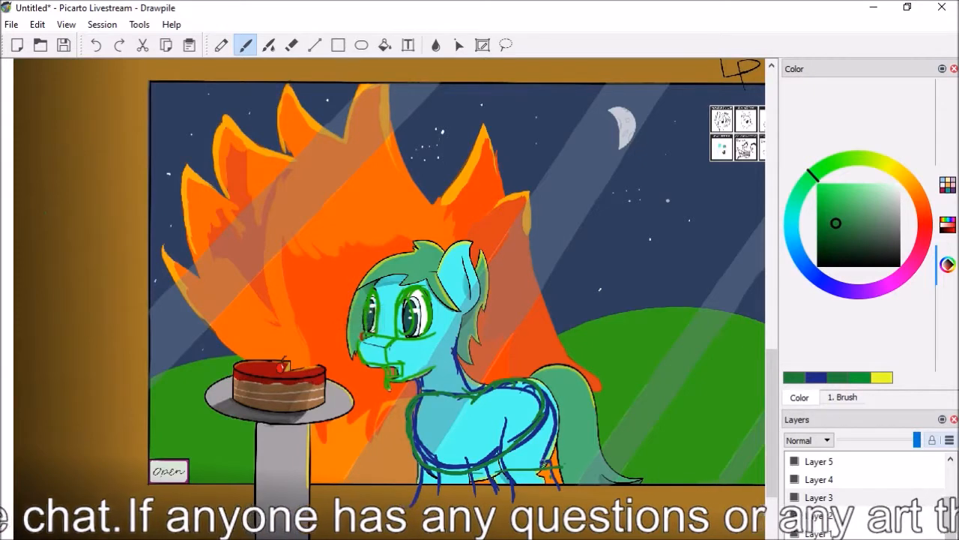
left_click(925, 224)
left_click(925, 222)
mouse_move(541, 462)
left_mouse_down()
mouse_move(549, 475)
mouse_move(550, 463)
left_mouse_up()
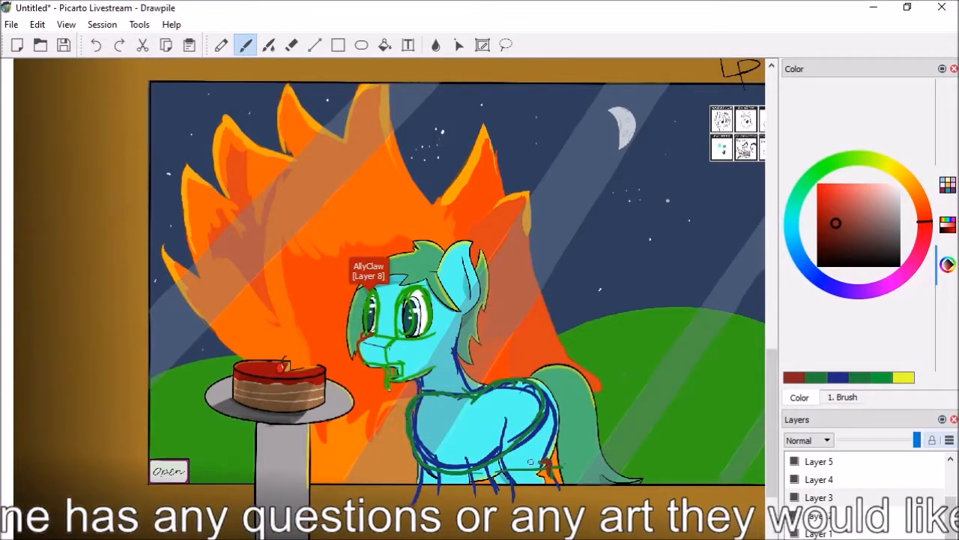
left_click_drag(552, 459, 453, 473)
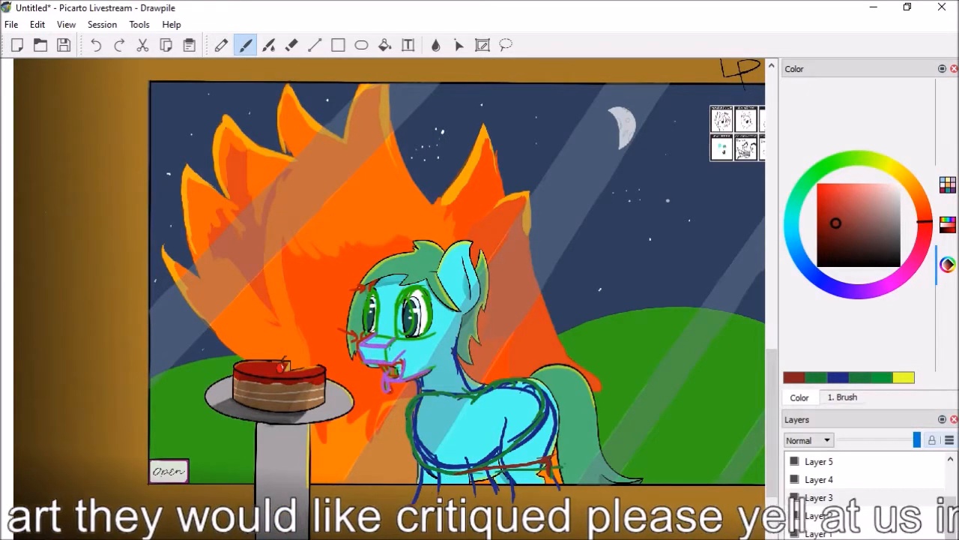
Sketch a dark red lighter with an open lid on the wall below the turquoise pony's window
scroll(382, 312, "up", 2)
left_click_drag(774, 398, 776, 426)
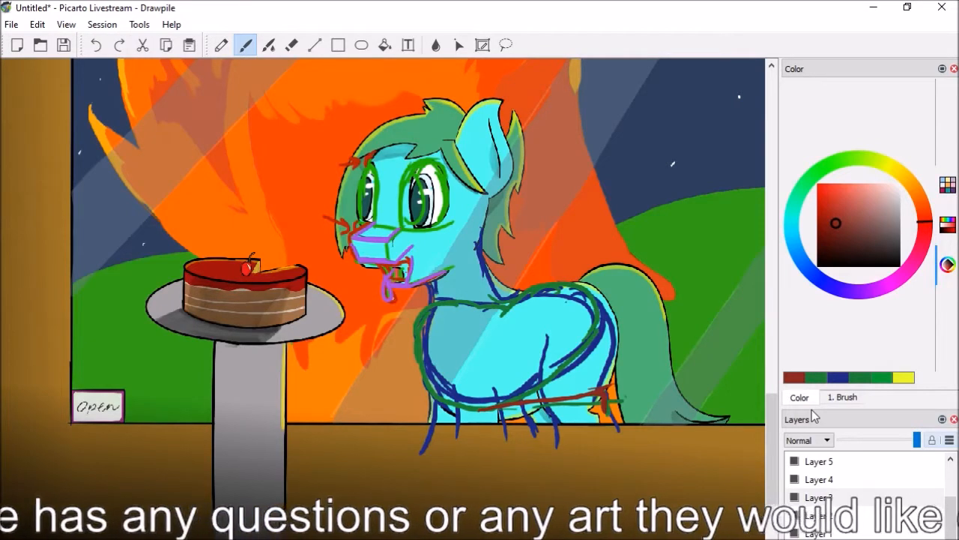
scroll(778, 447, "up", 3)
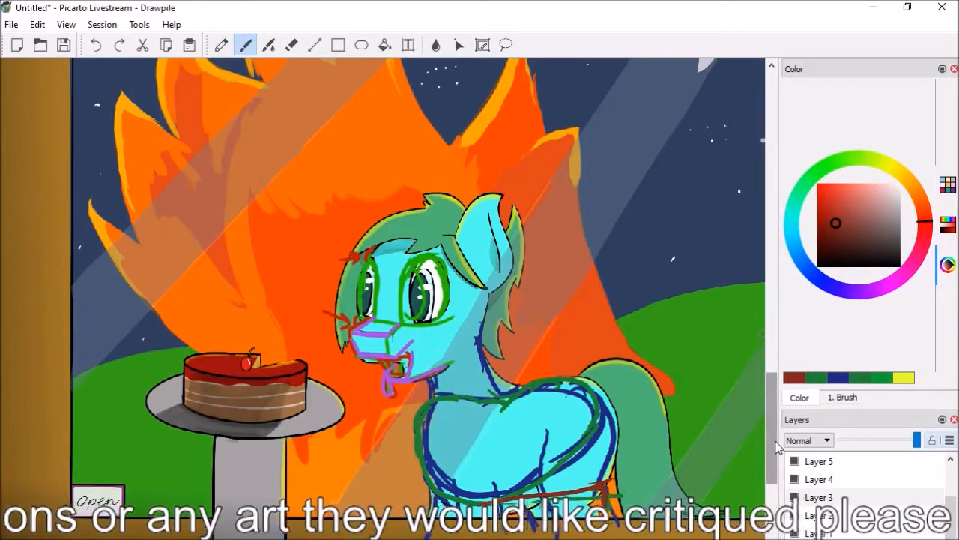
left_click(828, 249)
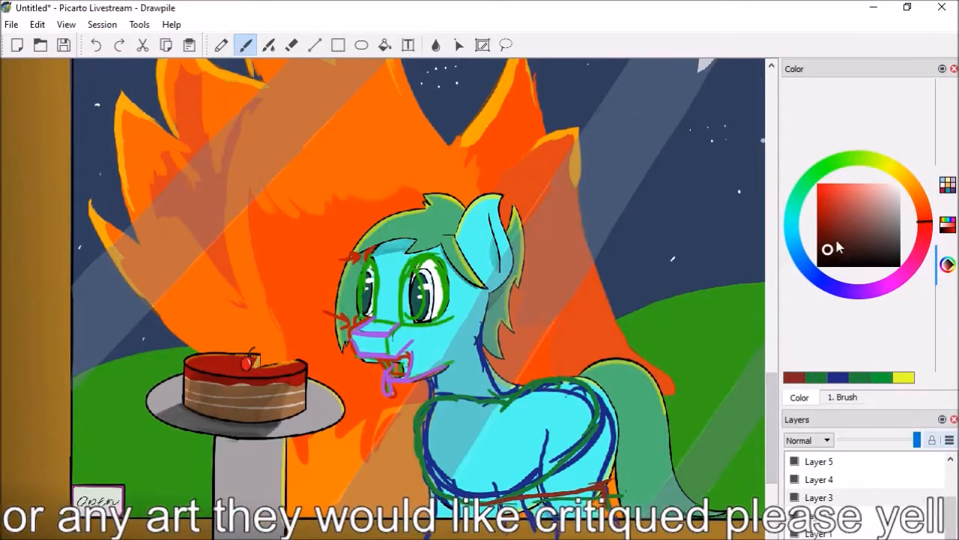
left_click_drag(832, 246, 840, 239)
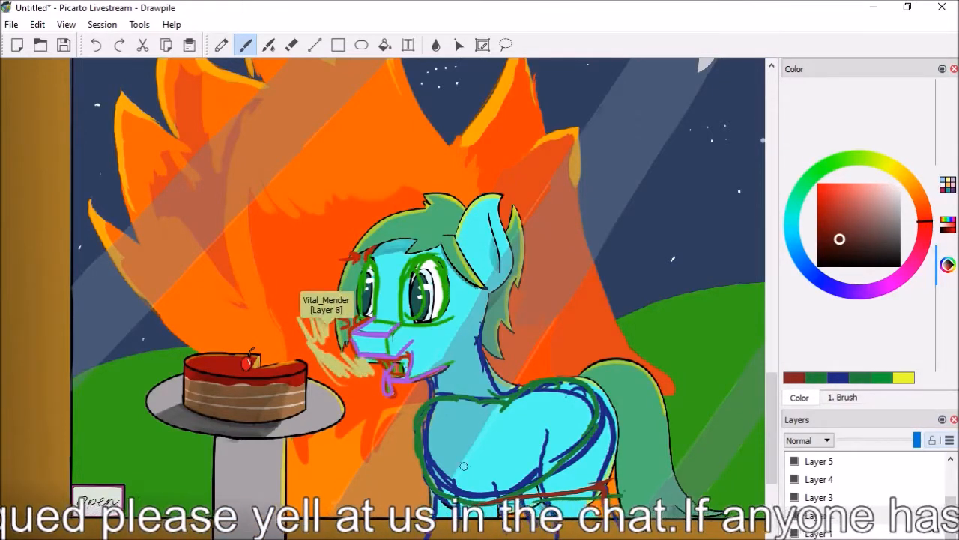
key("ctrl+minus")
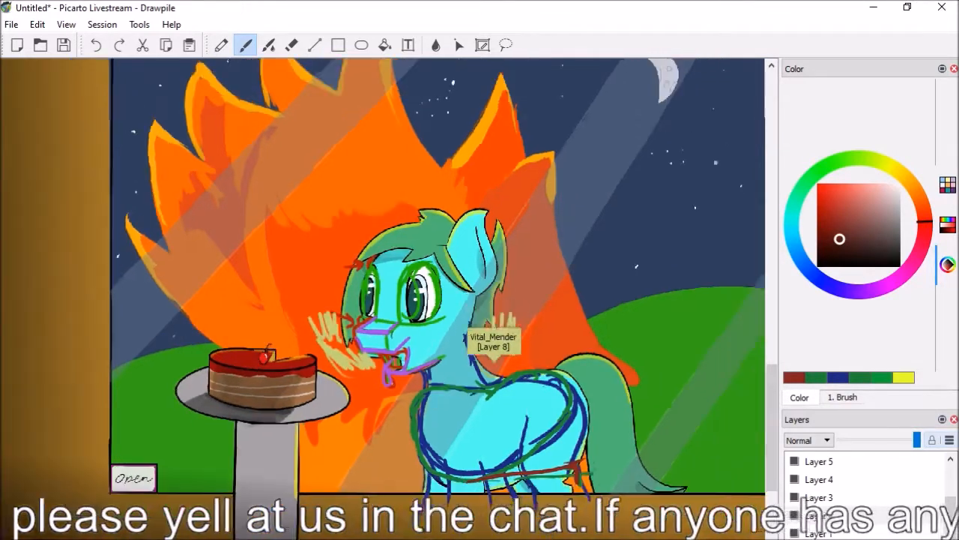
left_click_drag(773, 436, 776, 463)
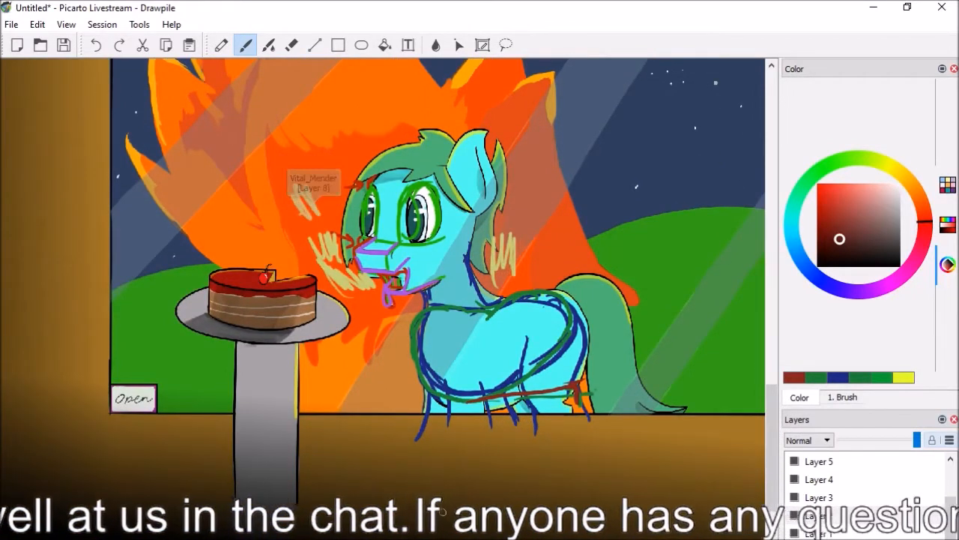
left_click_drag(460, 524, 459, 529)
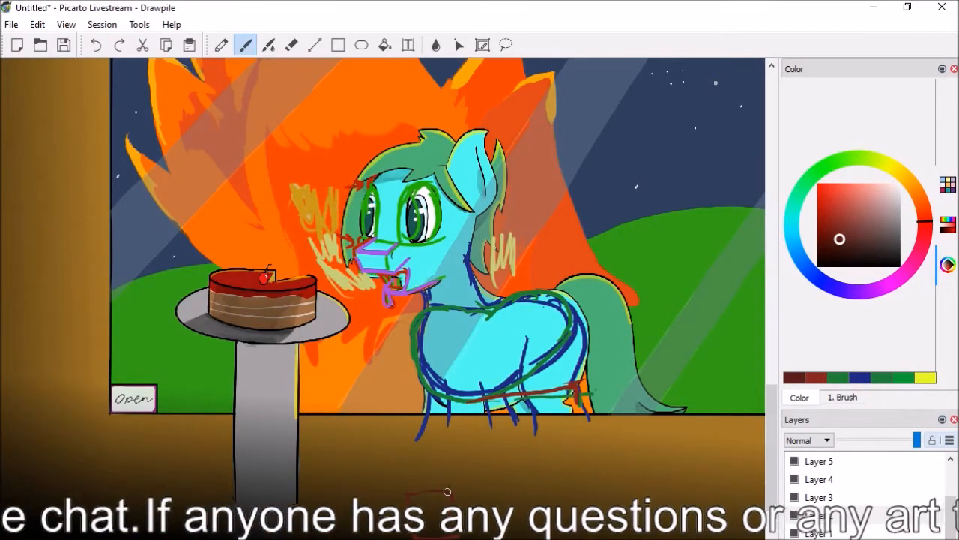
mouse_move(451, 490)
left_mouse_down()
mouse_move(479, 461)
mouse_move(488, 477)
mouse_move(465, 499)
mouse_move(488, 479)
mouse_move(457, 503)
left_mouse_up()
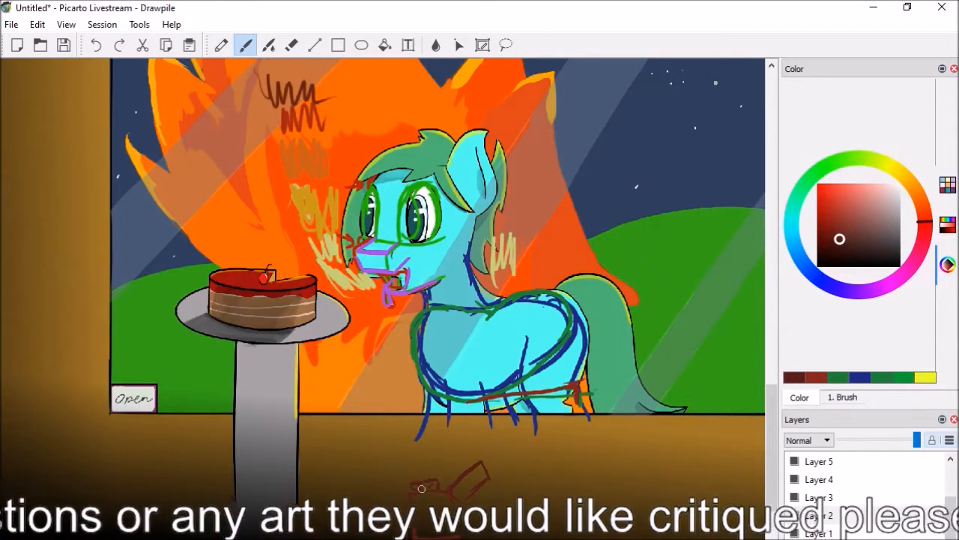
scroll(772, 435, "down", 1)
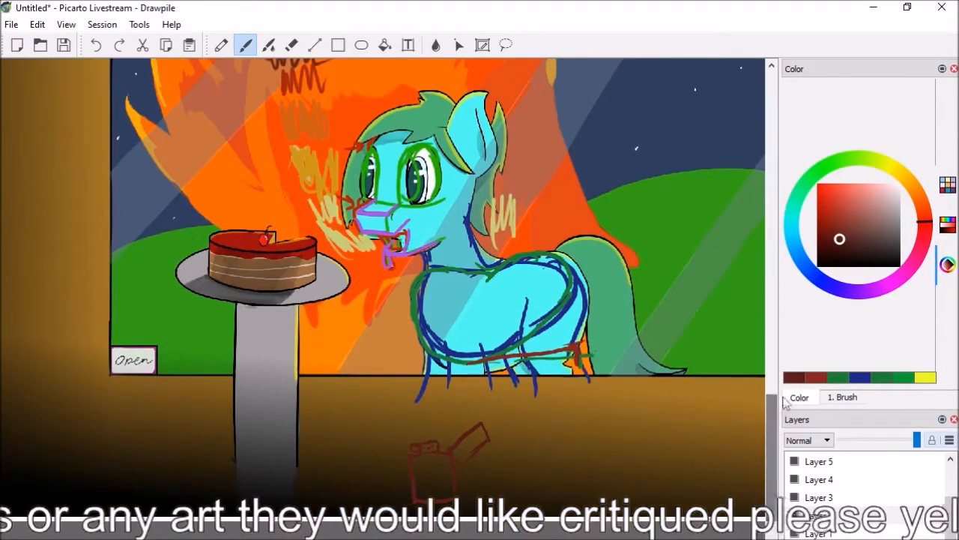
Sketch a pony's outstretched foreleg and round head in dark blue, reaching over the red lighter
left_click(843, 294)
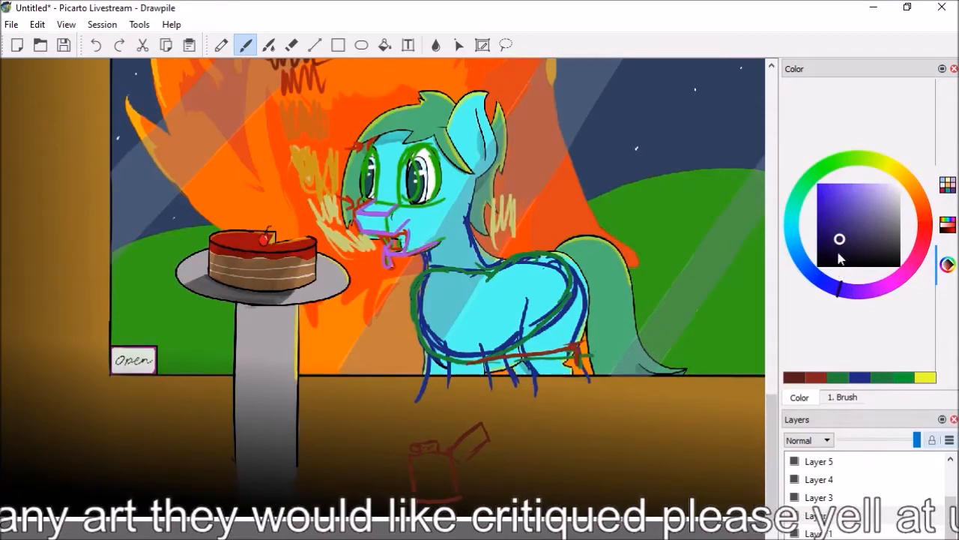
left_click_drag(442, 472, 449, 467)
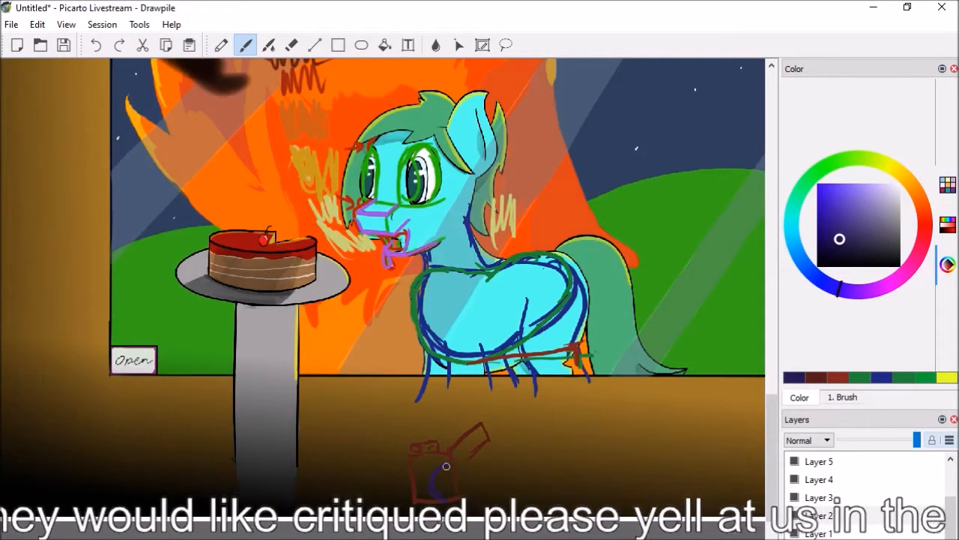
left_click_drag(458, 467, 506, 477)
left_click_drag(433, 493, 491, 504)
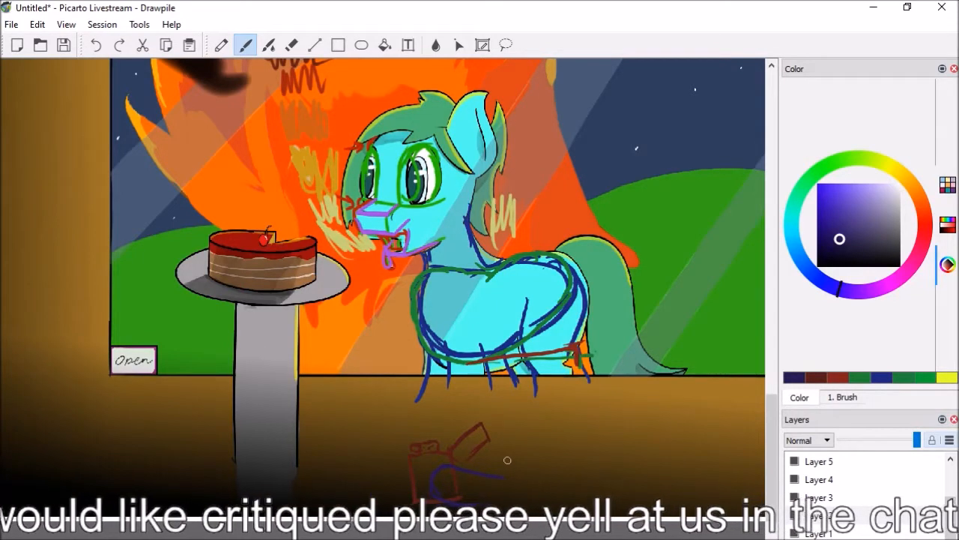
mouse_move(544, 427)
left_mouse_down()
mouse_move(518, 475)
mouse_move(536, 418)
left_mouse_up()
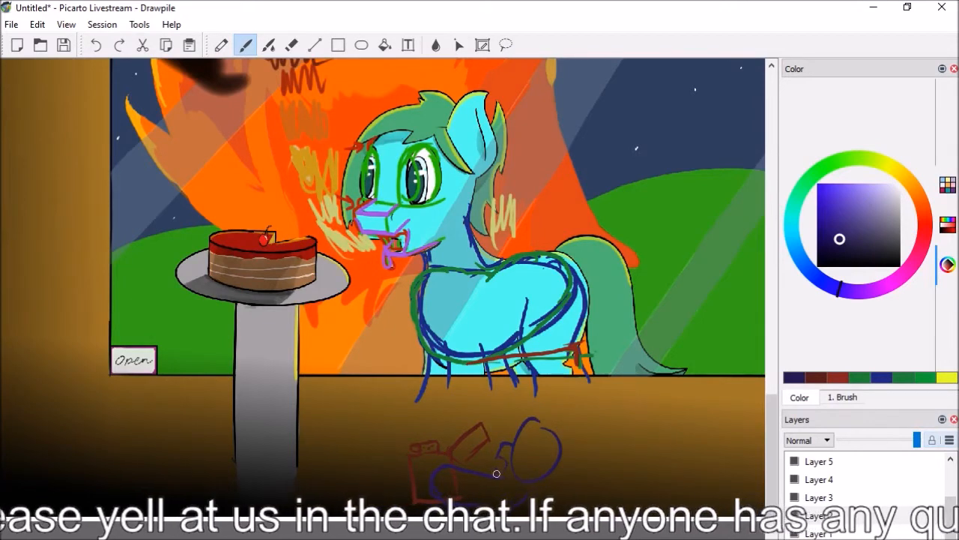
Clean up the small blue pony's muzzle and head outline, and add its eye and ear
key("e")
mouse_move(509, 454)
left_mouse_down()
mouse_move(537, 408)
mouse_move(517, 439)
mouse_move(545, 433)
mouse_move(523, 433)
mouse_move(531, 430)
mouse_move(510, 454)
left_mouse_up()
key("b")
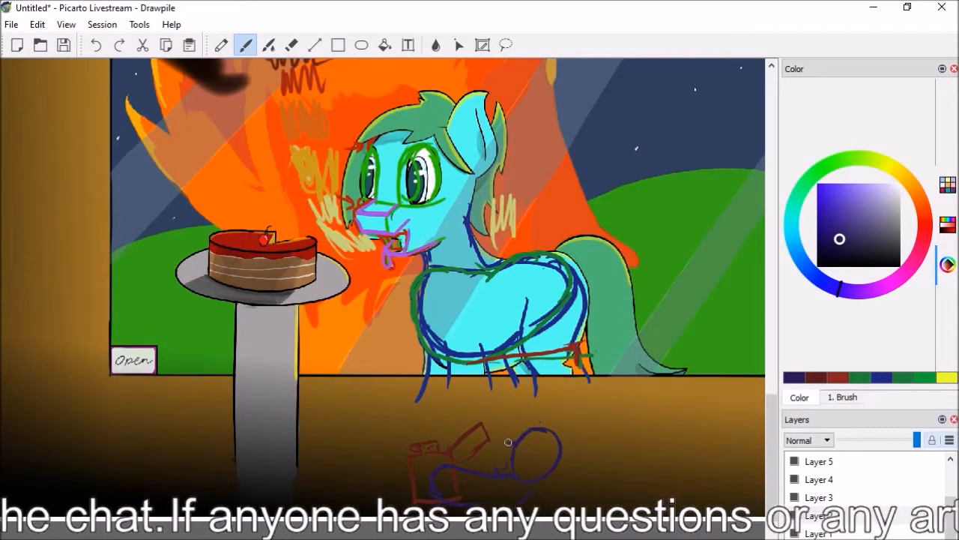
mouse_move(525, 448)
left_mouse_down()
mouse_move(536, 447)
mouse_move(519, 454)
left_mouse_up()
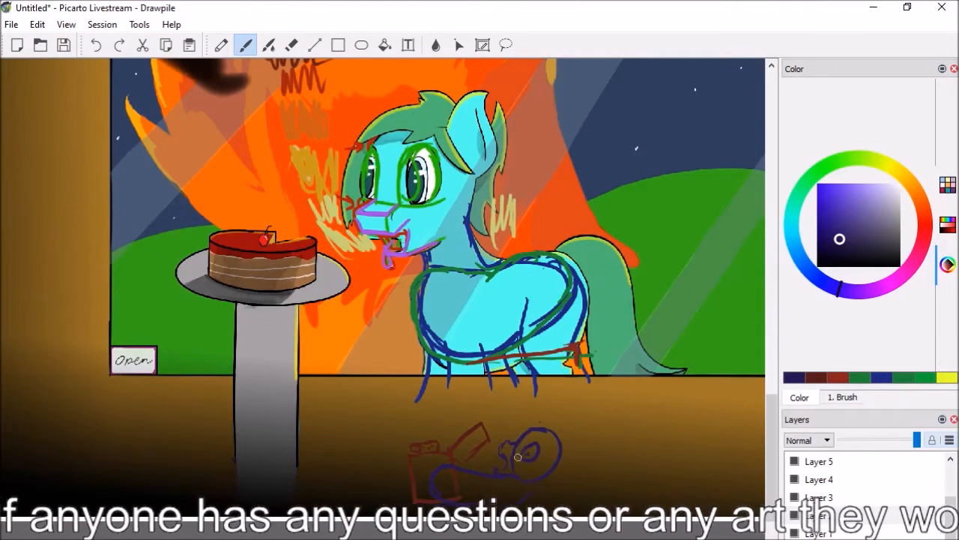
mouse_move(555, 454)
left_mouse_down()
mouse_move(576, 425)
mouse_move(552, 453)
left_mouse_up()
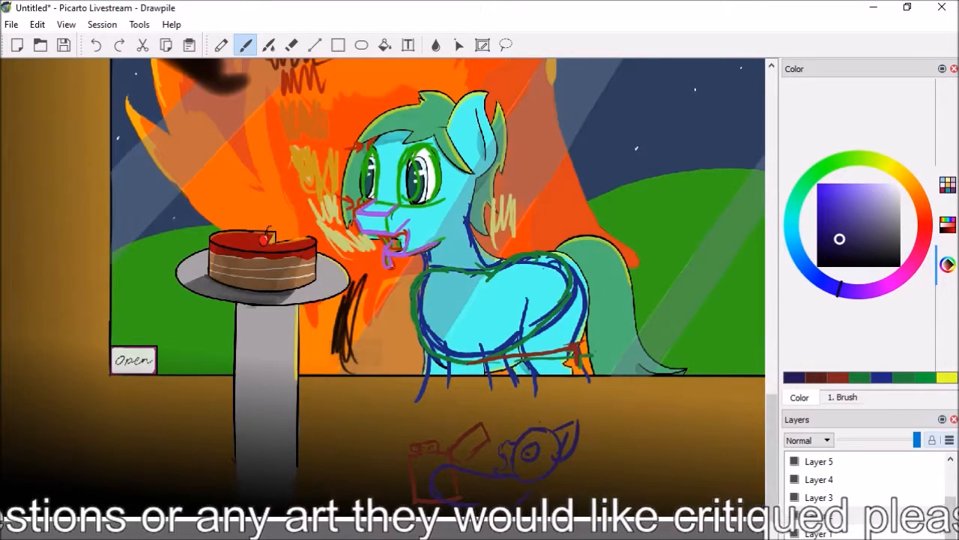
Look over the turquoise pony's picture, the neighbouring artworks and the empty canvas area beside them
scroll(384, 315, "down", 2)
left_click_drag(775, 432, 773, 408)
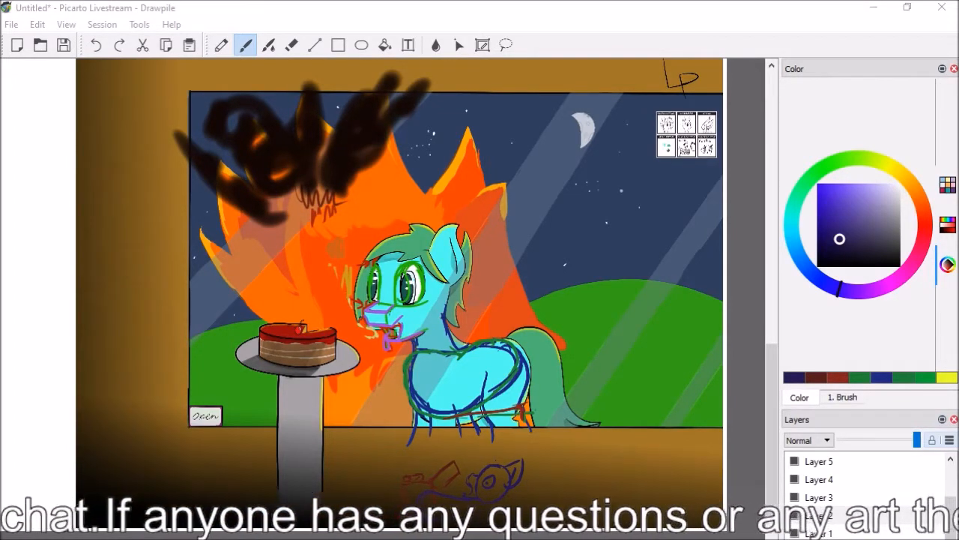
scroll(758, 352, "up", 5)
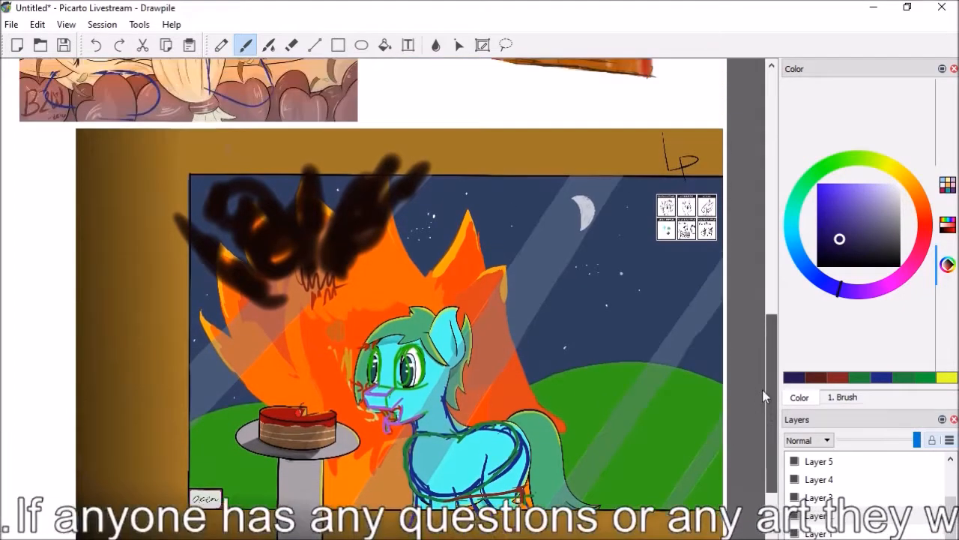
scroll(754, 336, "up", 1)
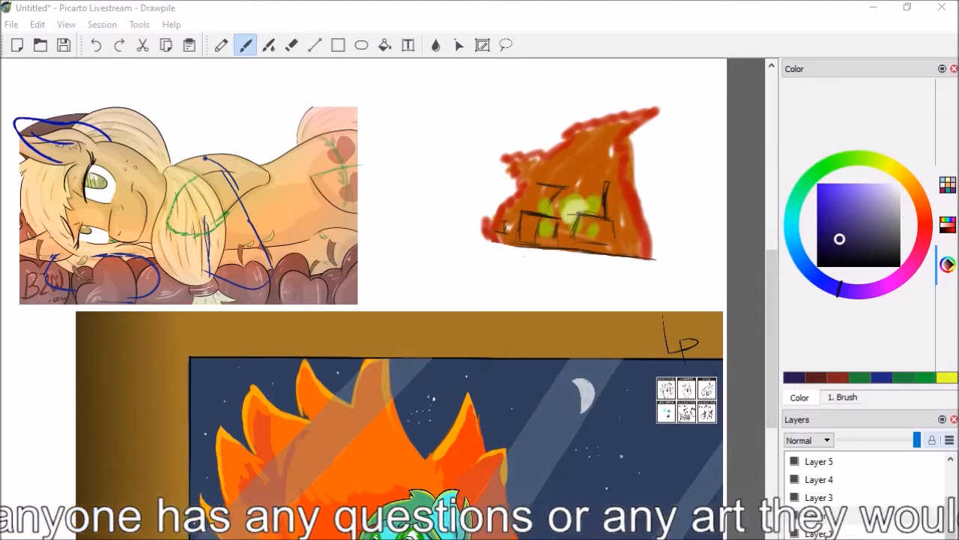
left_click_drag(600, 538, 518, 537)
left_click_drag(770, 333, 770, 377)
left_click_drag(525, 537, 598, 538)
left_click_drag(773, 454, 772, 486)
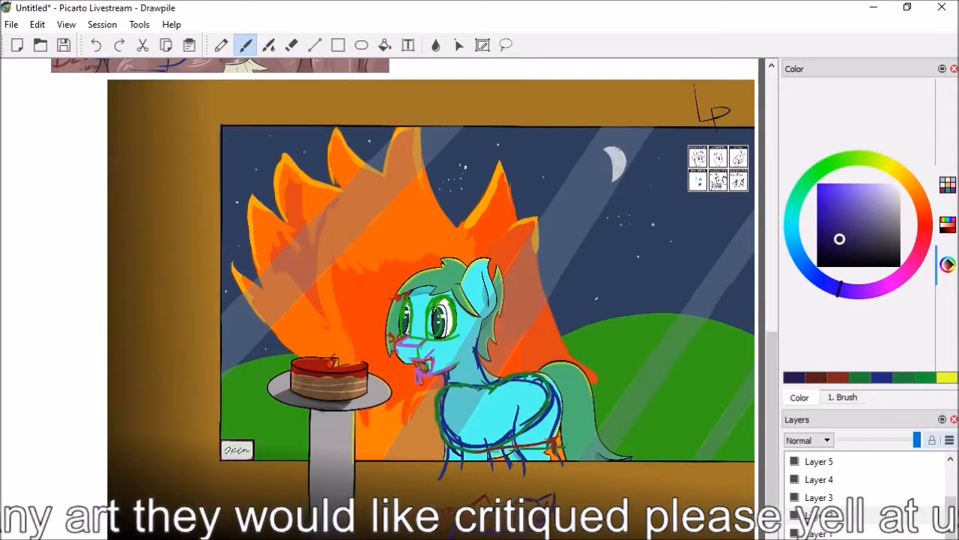
left_click_drag(488, 535, 258, 534)
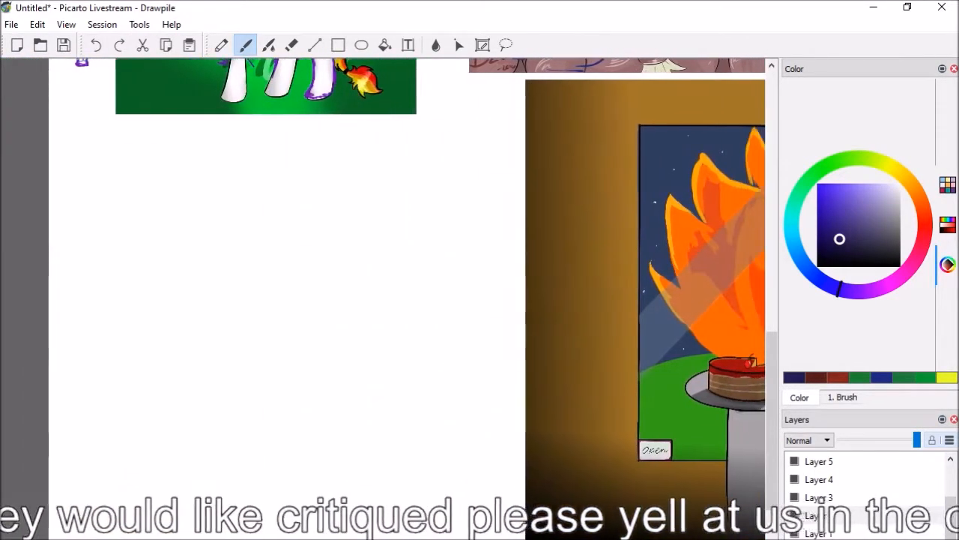
left_click(10, 8)
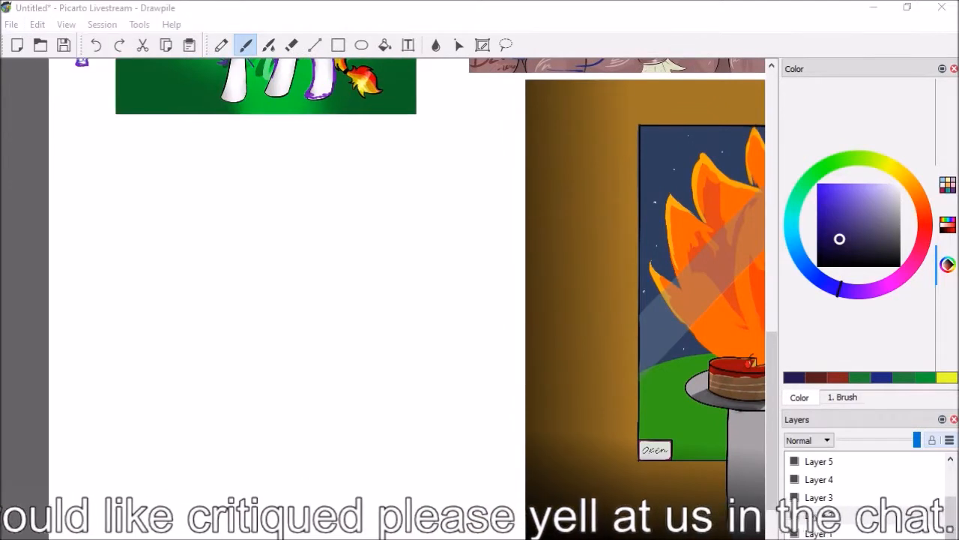
key("alt+Tab")
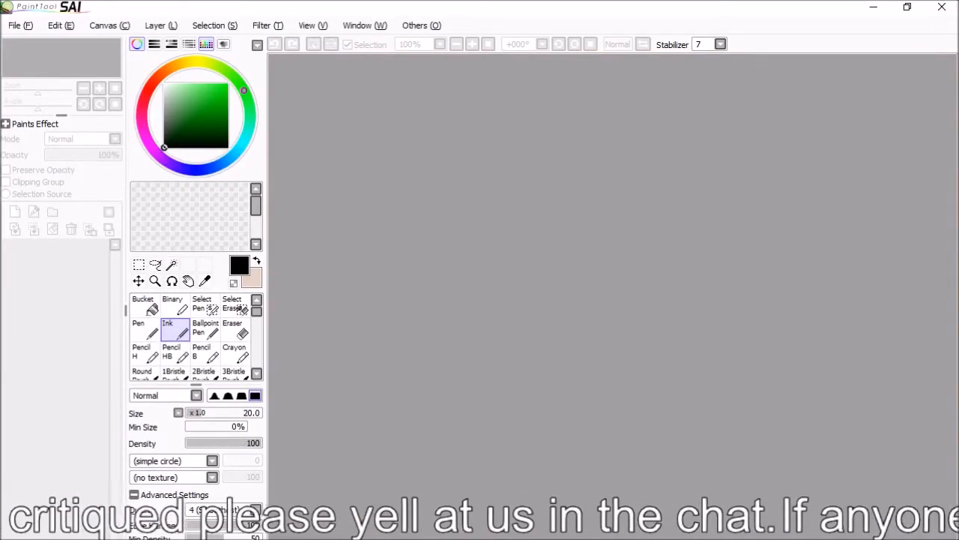
key("alt+Tab")
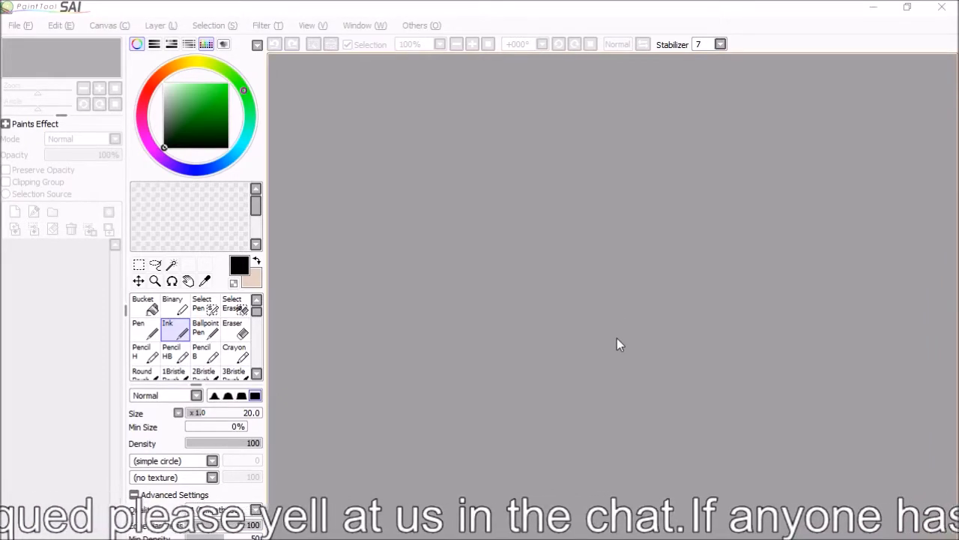
left_click(942, 9)
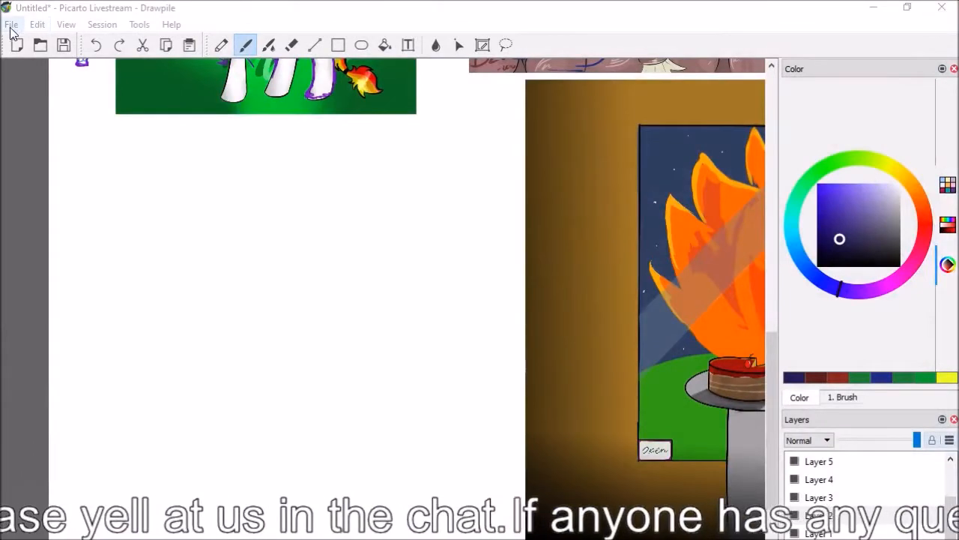
Import the pencil drawing of the leaping unicorn into the empty canvas area beside the turquoise pony's picture
left_click(12, 24)
mouse_move(43, 24)
left_click(72, 148)
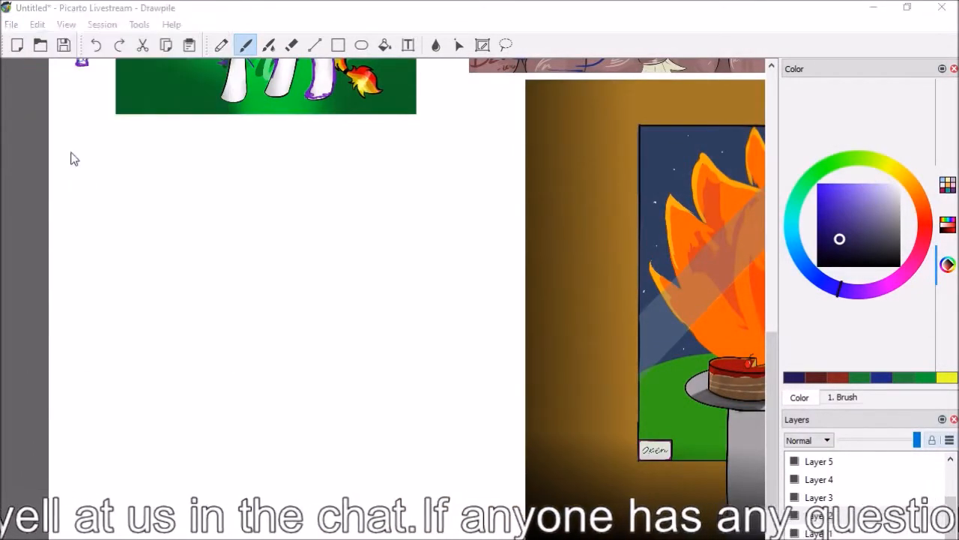
double_click(166, 234)
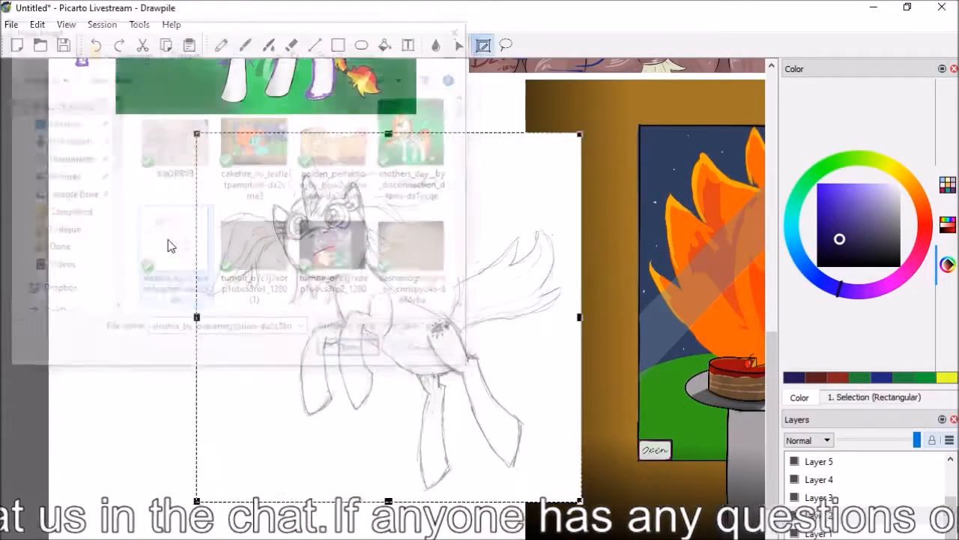
key("b")
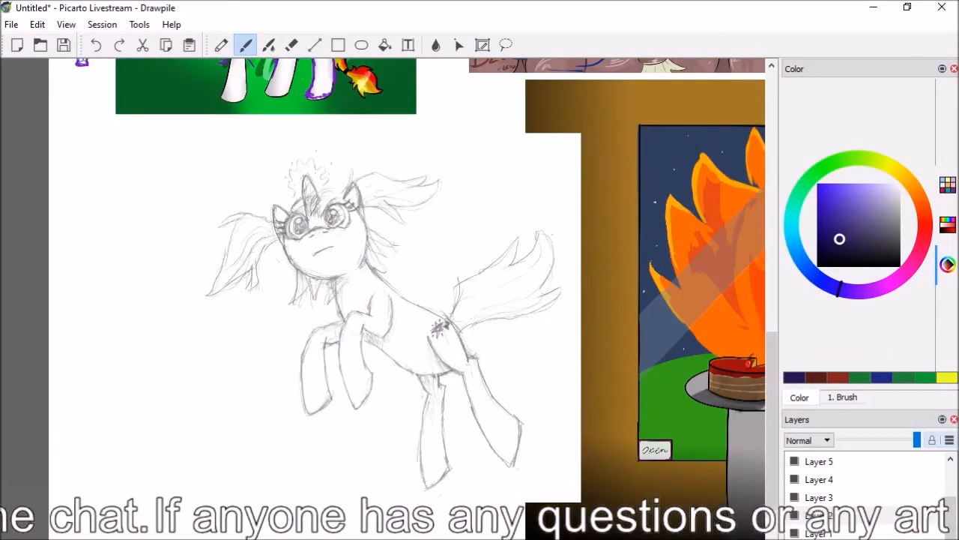
Try to redraw the window frame's side and upper edge as slanted dark blue lines, and undo the attempts
scroll(382, 300, "up", 1)
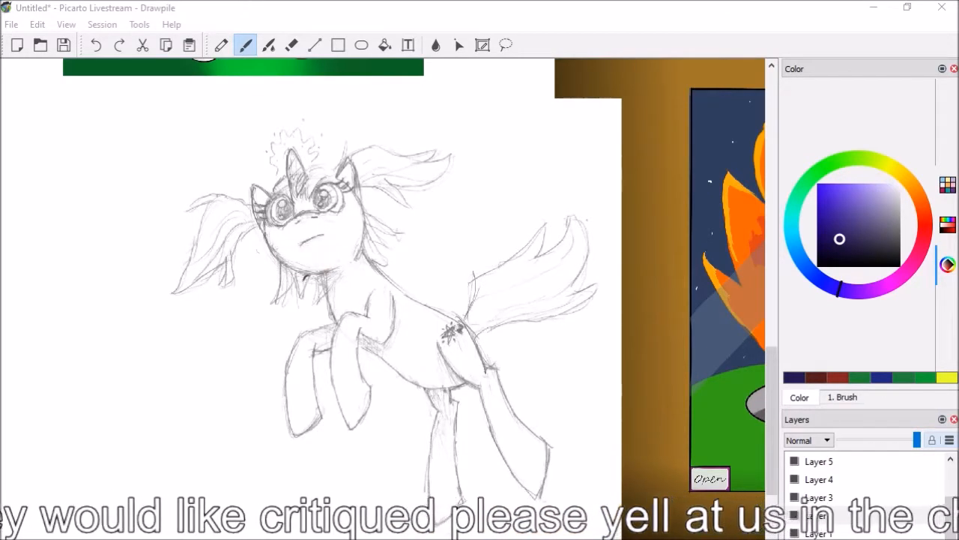
scroll(383, 277, "right", 9)
scroll(382, 277, "right", 2)
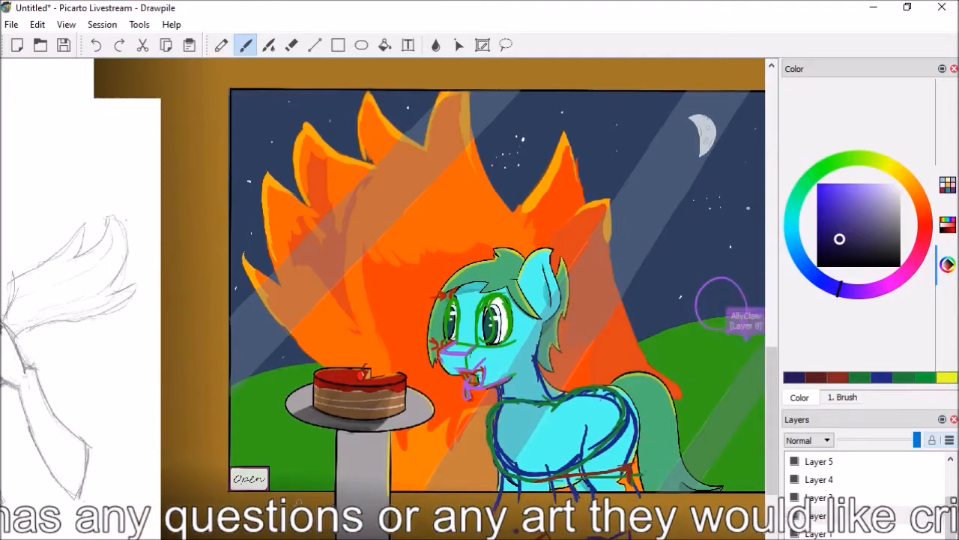
left_click_drag(298, 497, 298, 93)
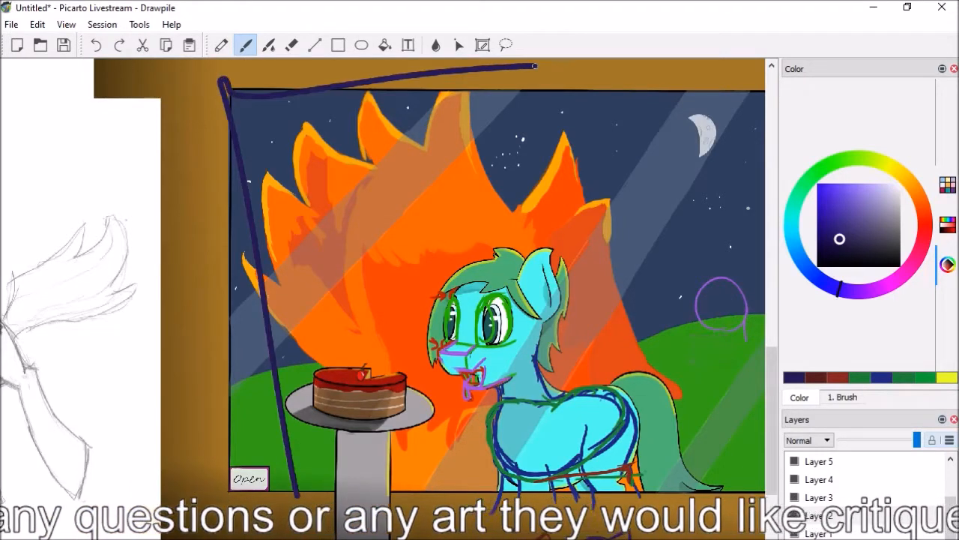
key("ctrl+z")
mouse_move(533, 66)
left_mouse_down()
mouse_move(87, 170)
mouse_move(193, 173)
left_mouse_up()
key("ctrl+z")
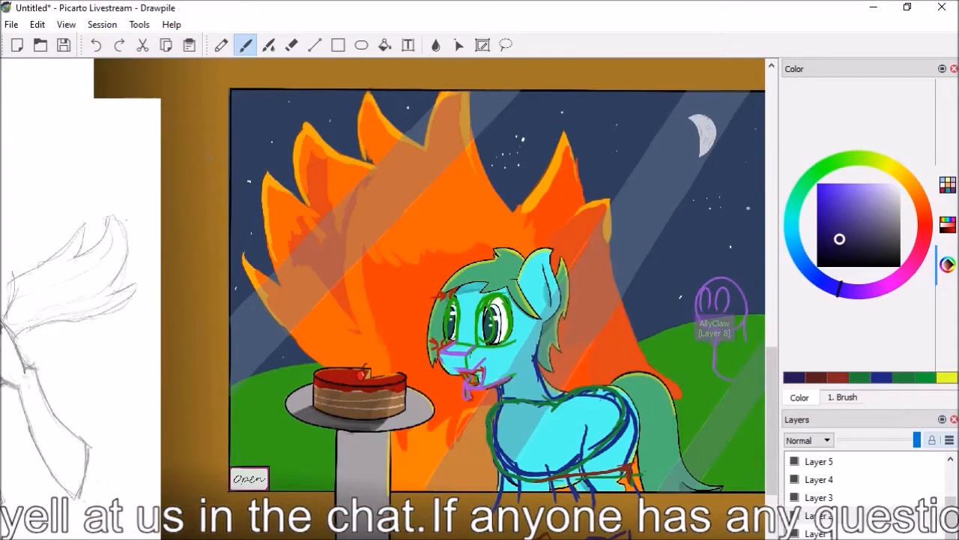
Examine the purple figure sketches above the hill and the small details drawn inside the crescent moon
scroll(421, 311, "up", 4)
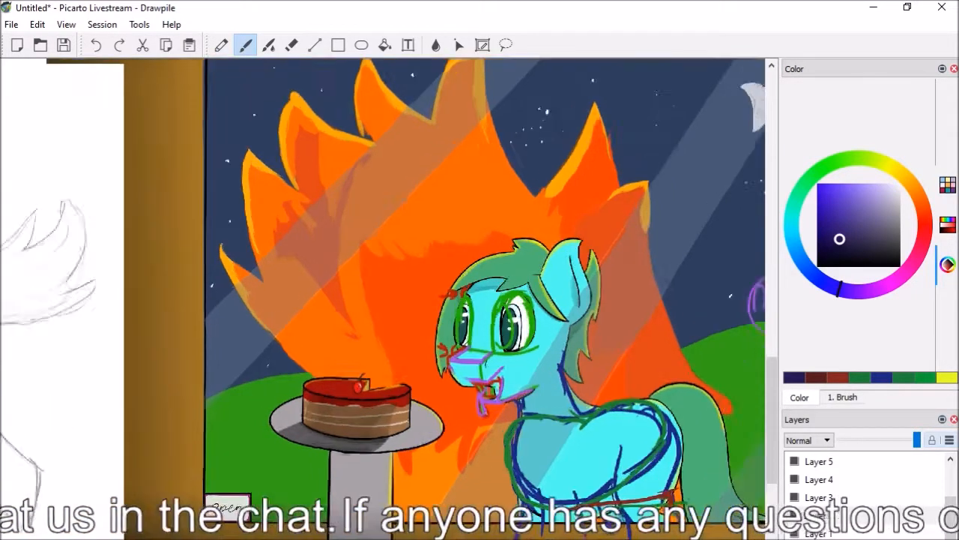
scroll(383, 270, "right", 6)
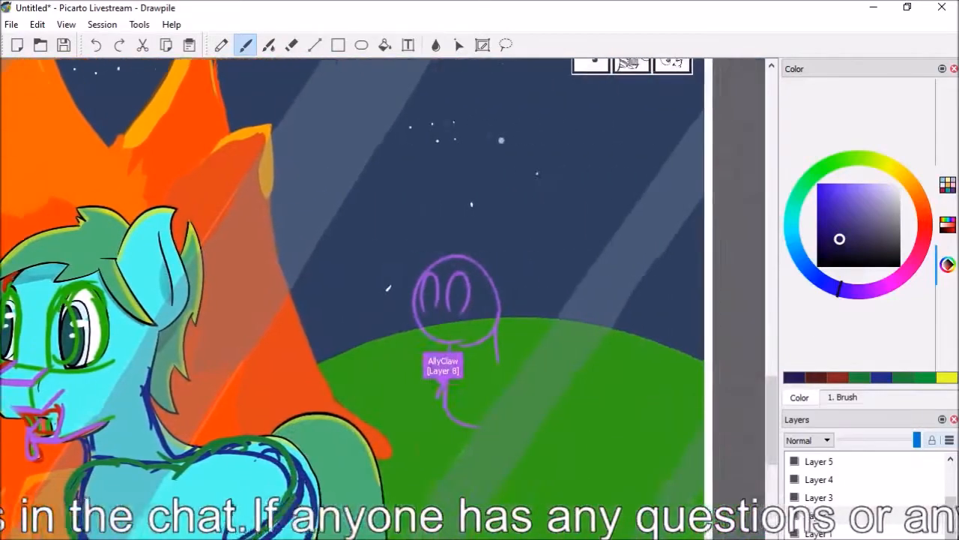
scroll(382, 270, "left", 2)
scroll(383, 269, "right", 3)
scroll(383, 270, "right", 1)
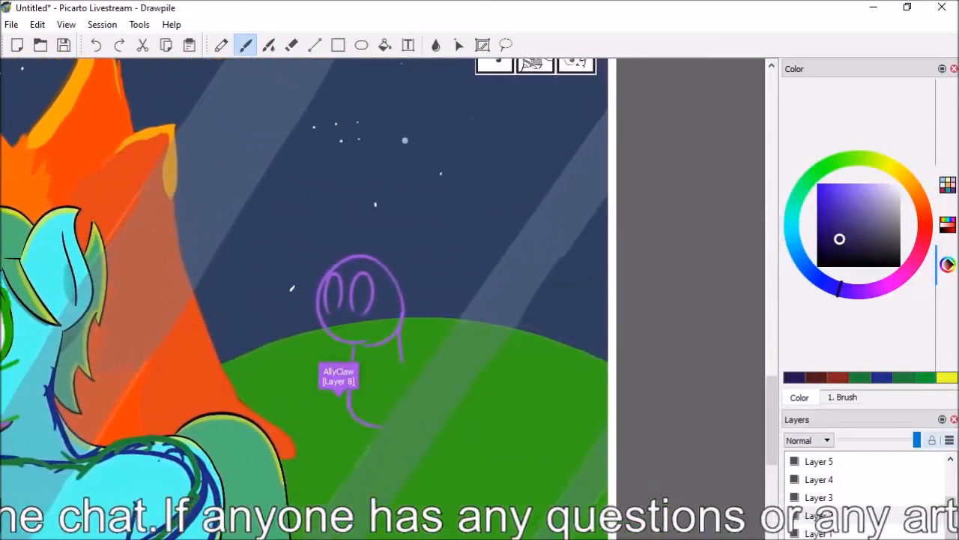
left_click_drag(773, 401, 783, 388)
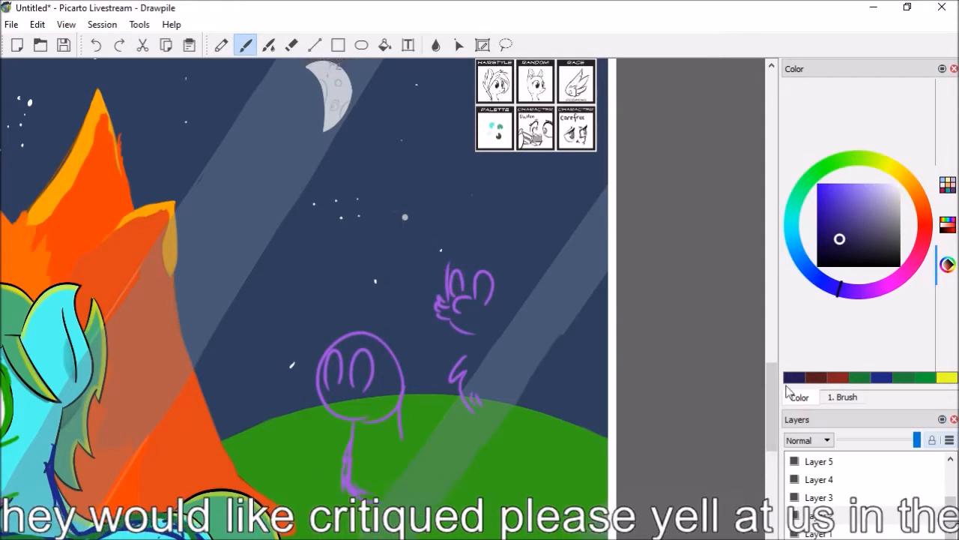
scroll(771, 397, "up", 1)
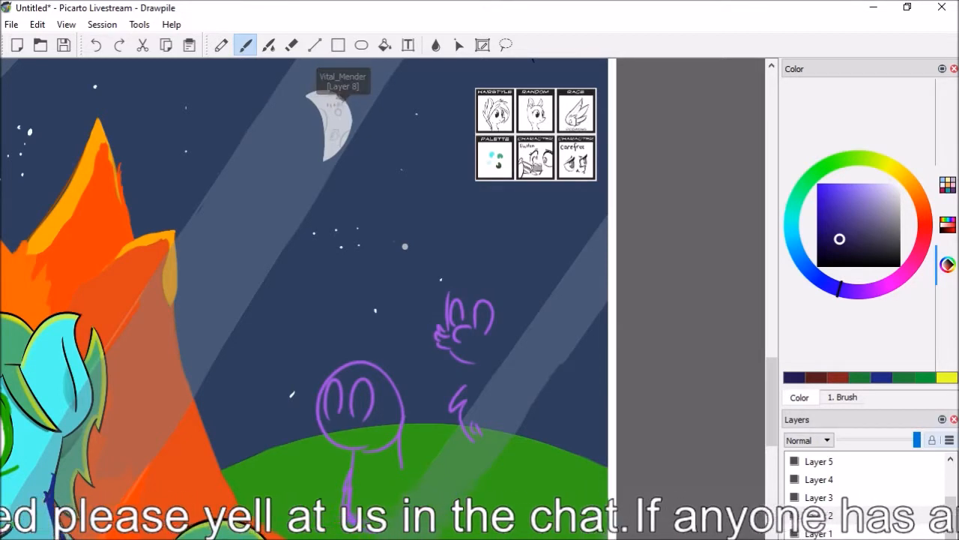
scroll(383, 300, "up", 4)
left_click_drag(776, 420, 773, 373)
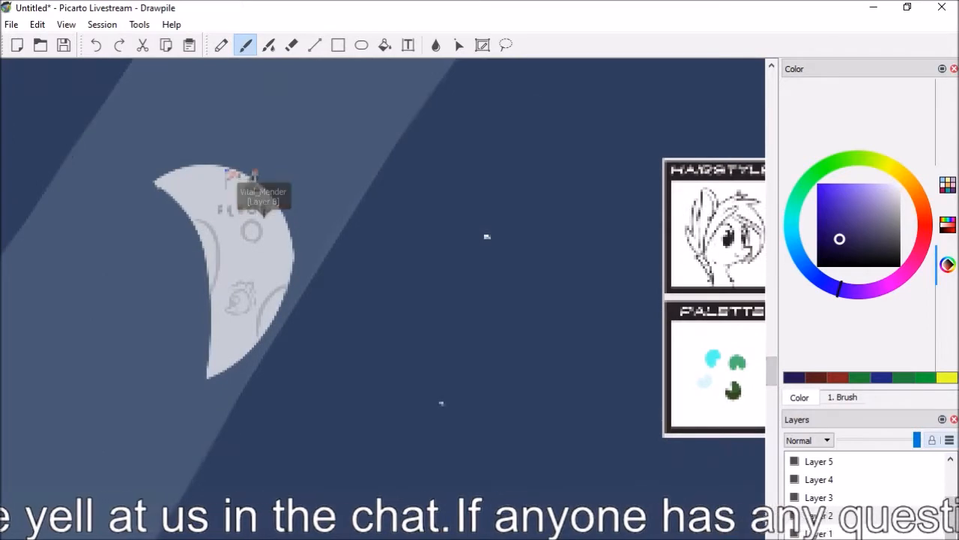
scroll(383, 300, "up", 1)
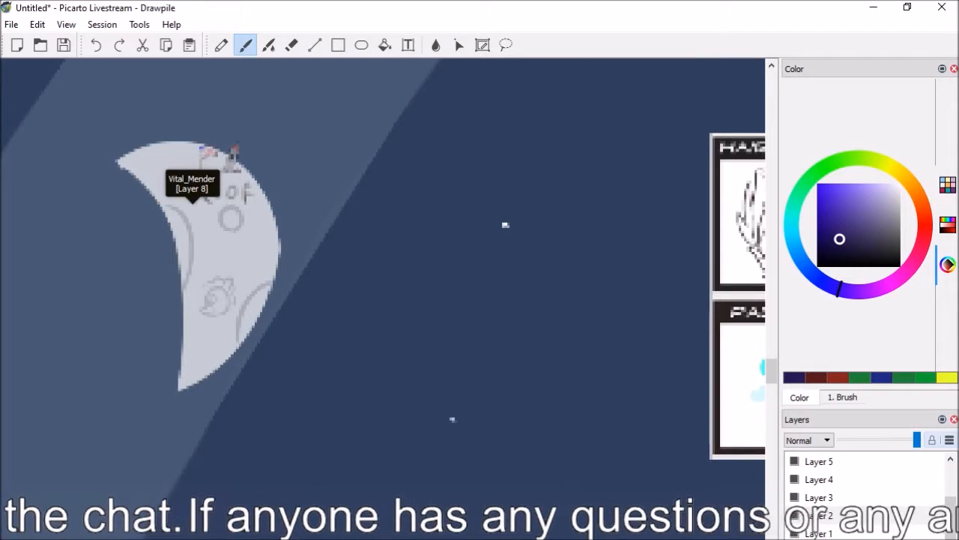
scroll(383, 270, "down", 3)
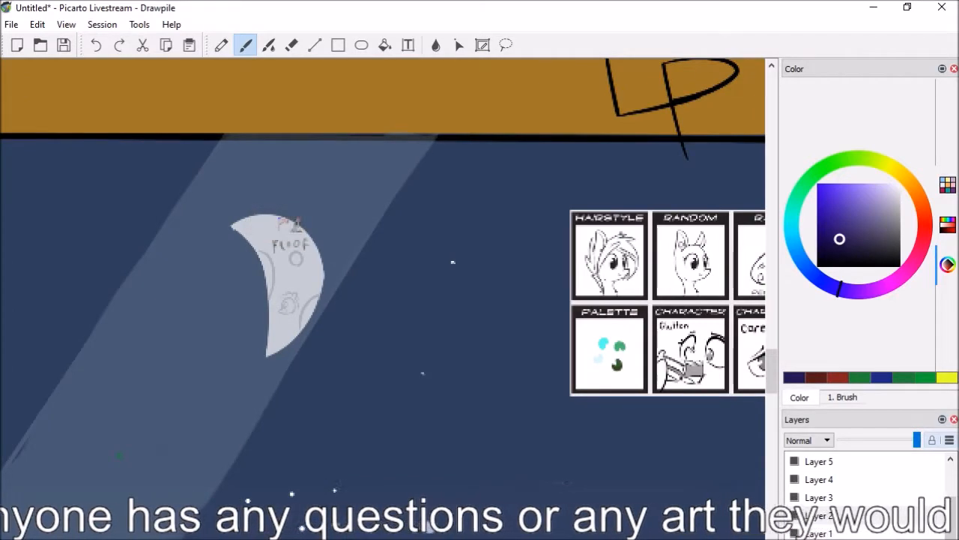
scroll(378, 311, "down", 1)
scroll(383, 311, "down", 1)
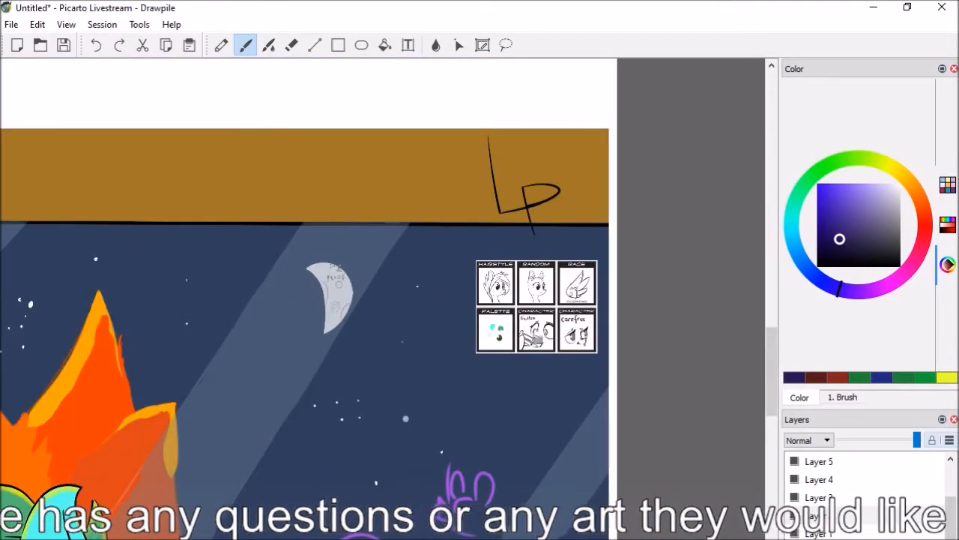
scroll(584, 308, "down", 3)
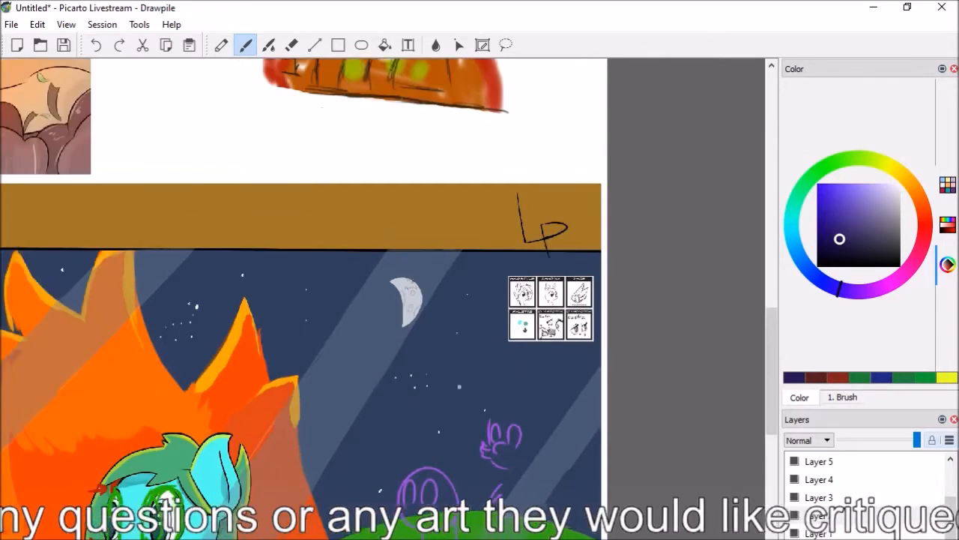
Compare the flames, the crescent moon and the purple sketches with the marked-up turquoise pony
left_click_drag(775, 425, 776, 461)
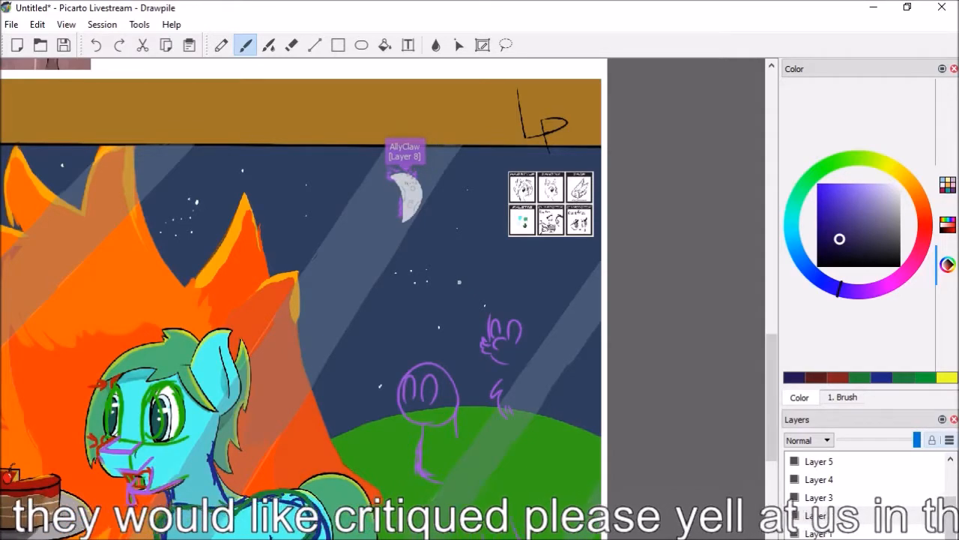
scroll(383, 285, "left", 6)
scroll(383, 285, "right", 2)
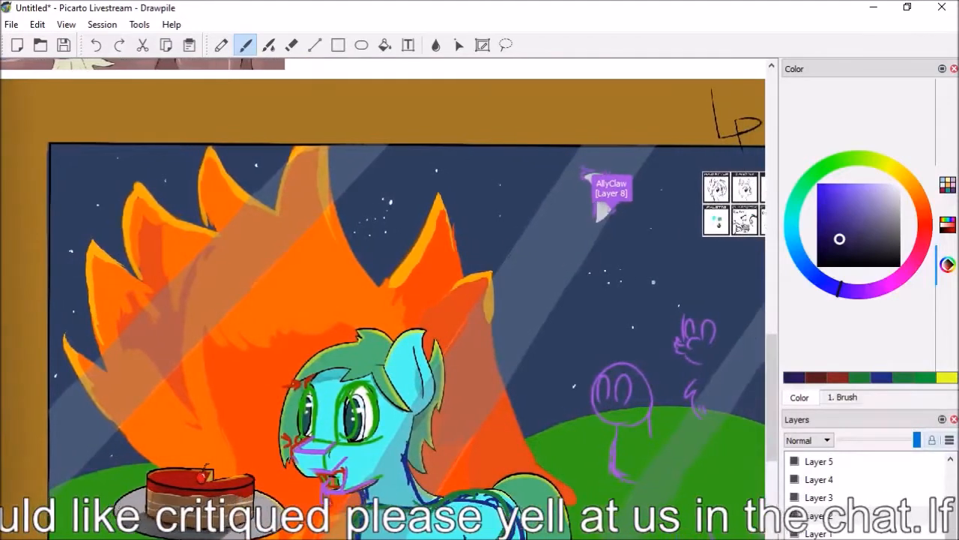
scroll(382, 285, "left", 1)
scroll(382, 285, "left", 1)
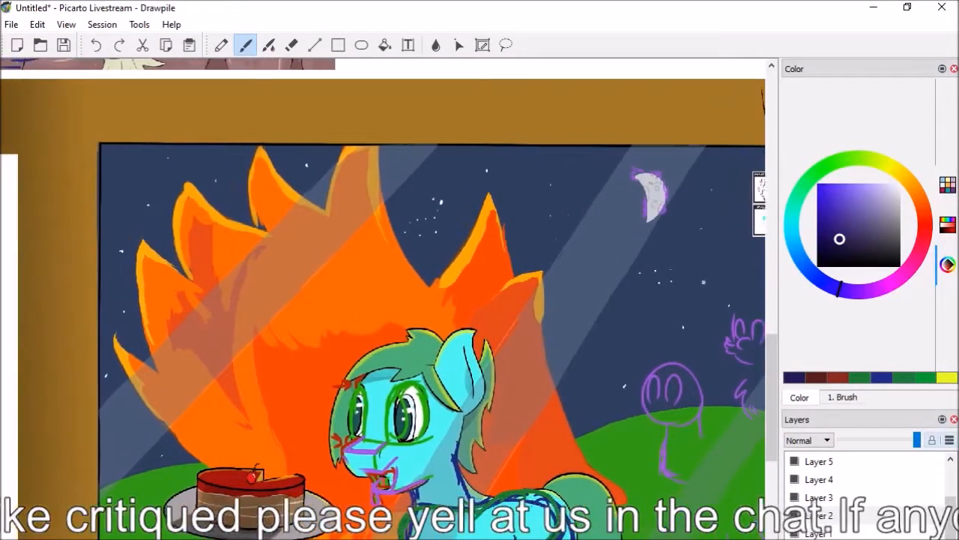
scroll(382, 285, "right", 2)
scroll(382, 285, "right", 1)
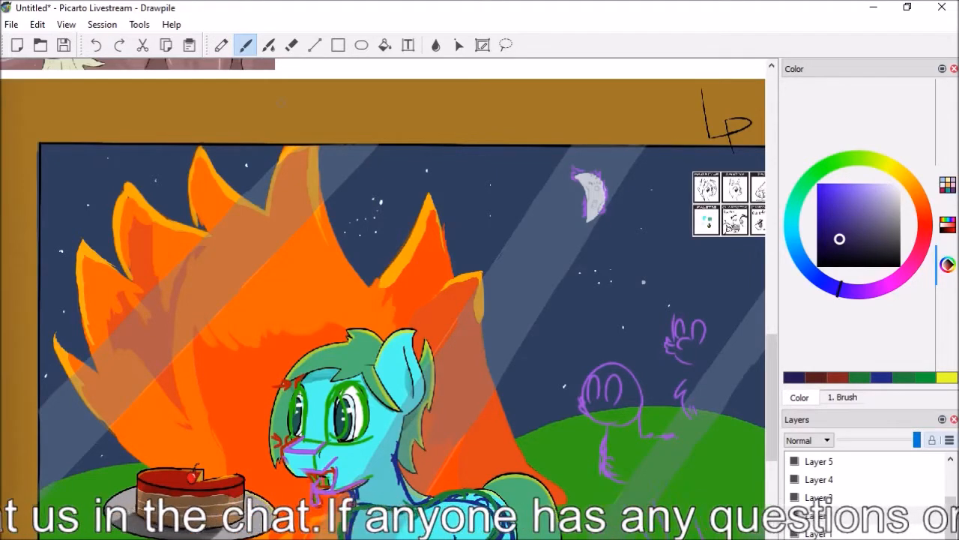
scroll(383, 285, "right", 1)
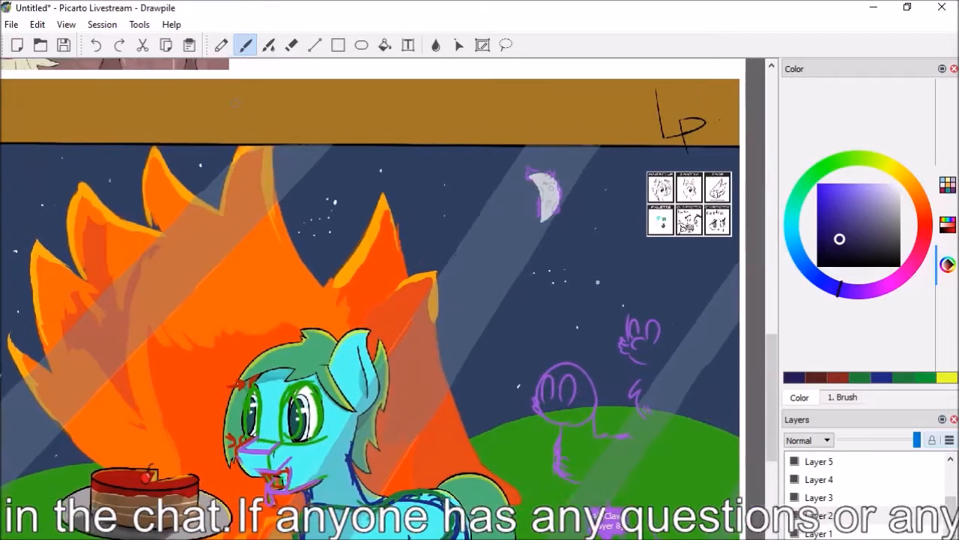
scroll(776, 419, "down", 3)
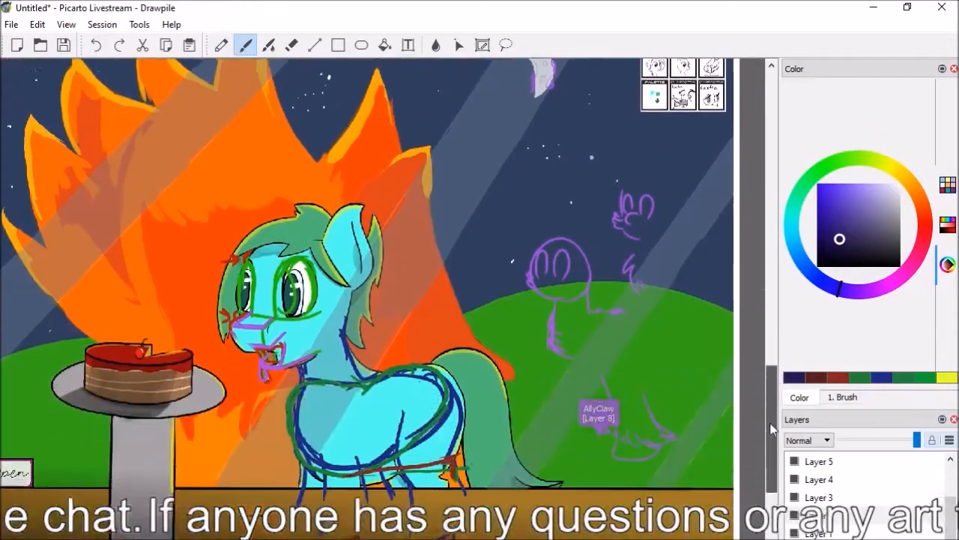
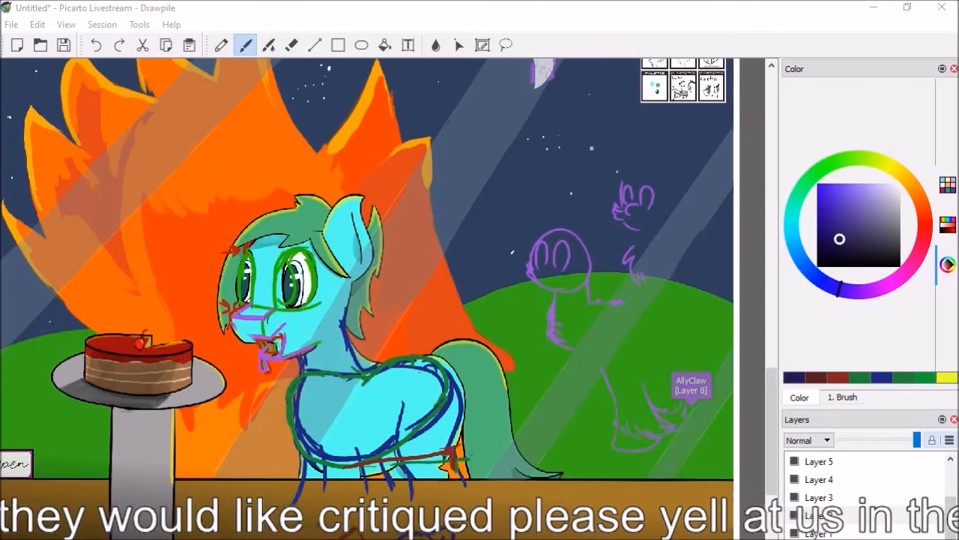
Make Layer 4 active and ready the brush for marking up the pencil drawing of the leaping unicorn
scroll(382, 269, "left", 1)
scroll(382, 270, "left", 4)
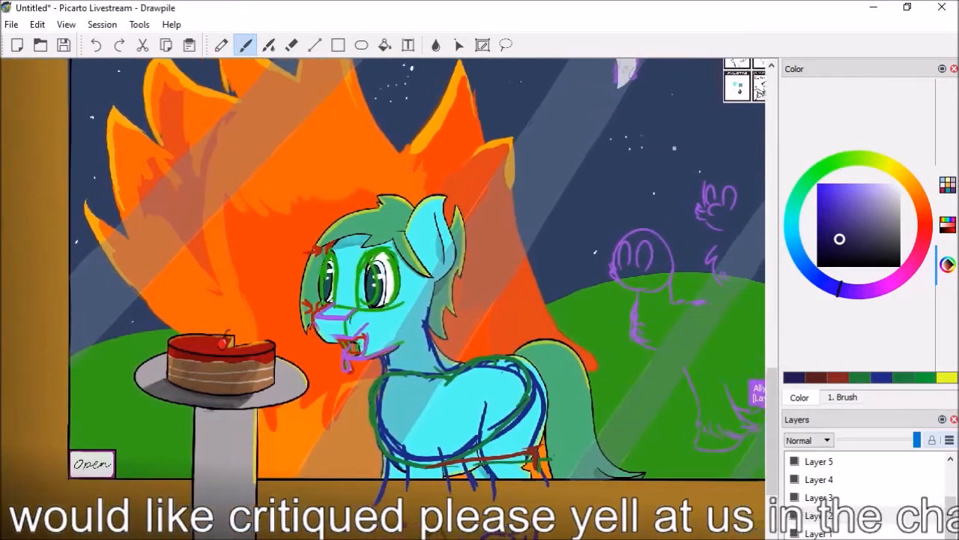
scroll(383, 270, "left", 9)
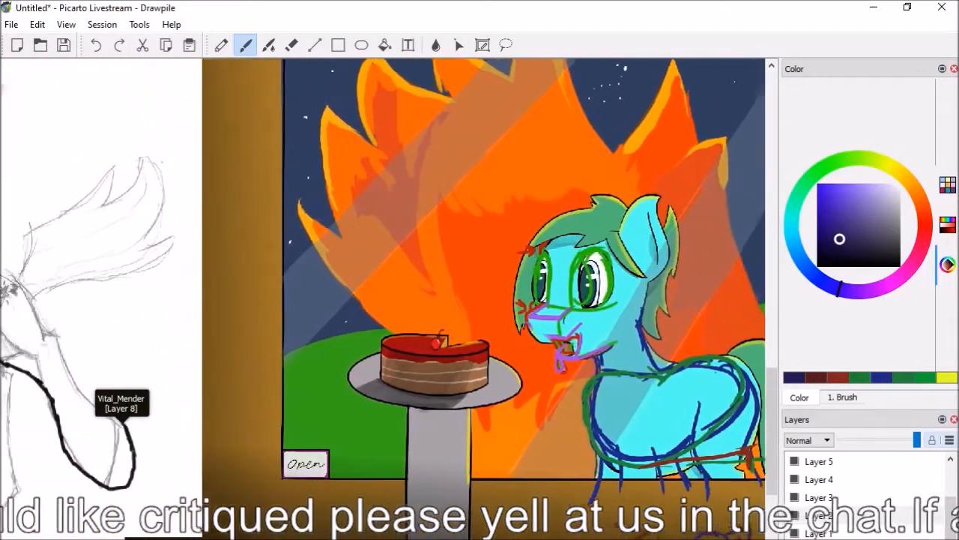
scroll(382, 270, "left", 9)
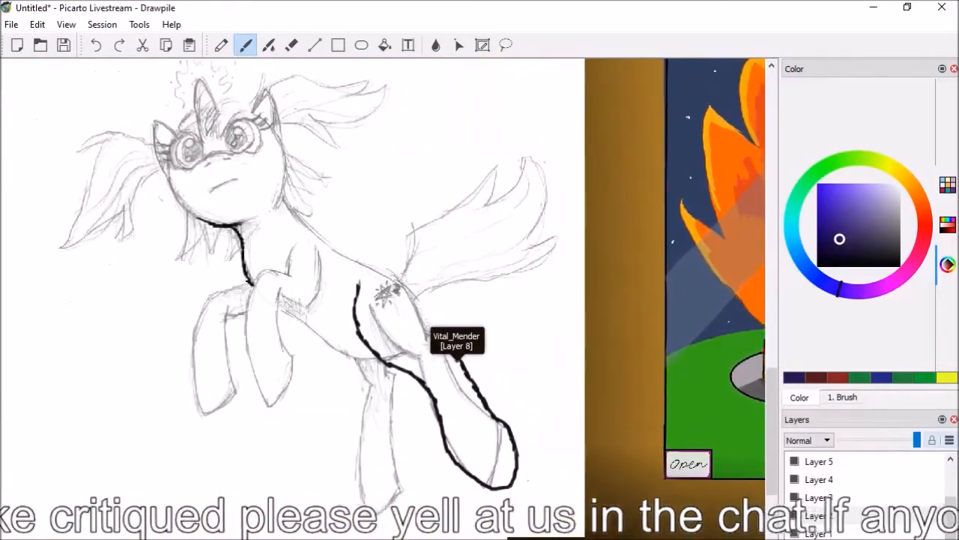
left_click_drag(772, 420, 771, 412)
left_click(814, 476)
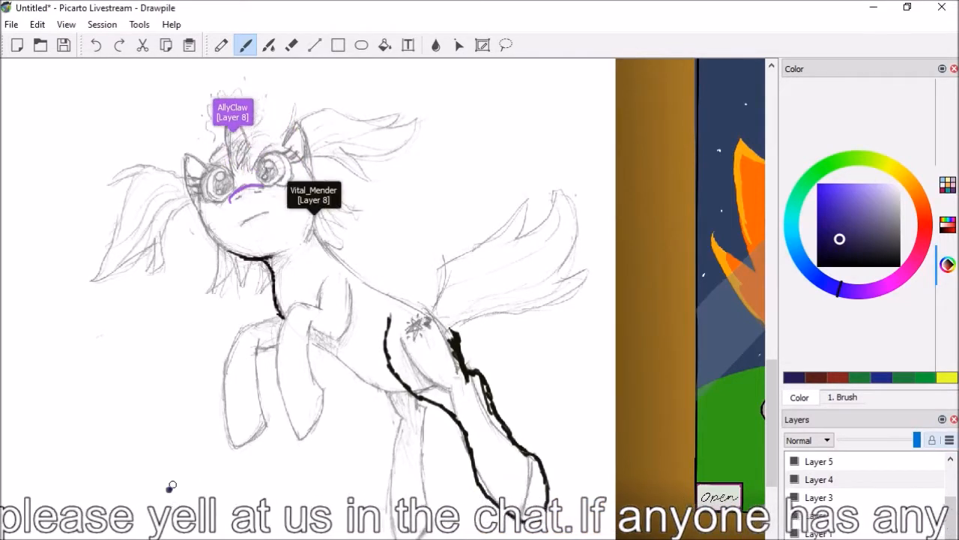
key("e")
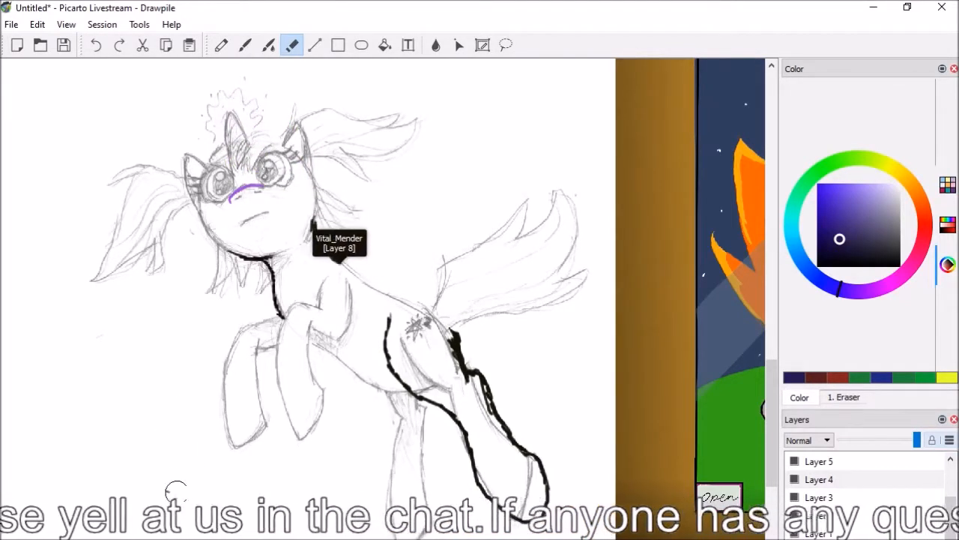
key("b")
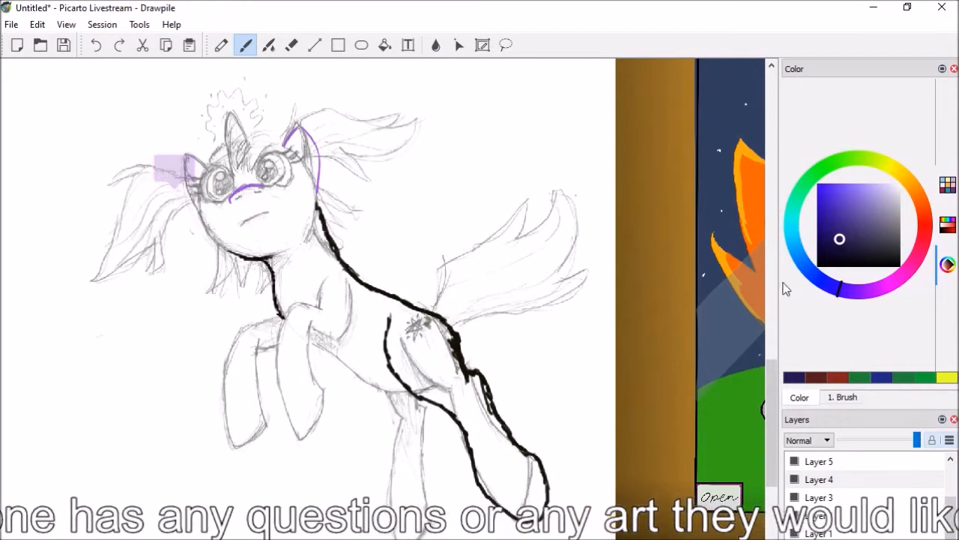
Trace the unicorn's forelock in dark red, with curves over the top of the head, above the eyes and beside the horn
scroll(772, 297, "up", 3)
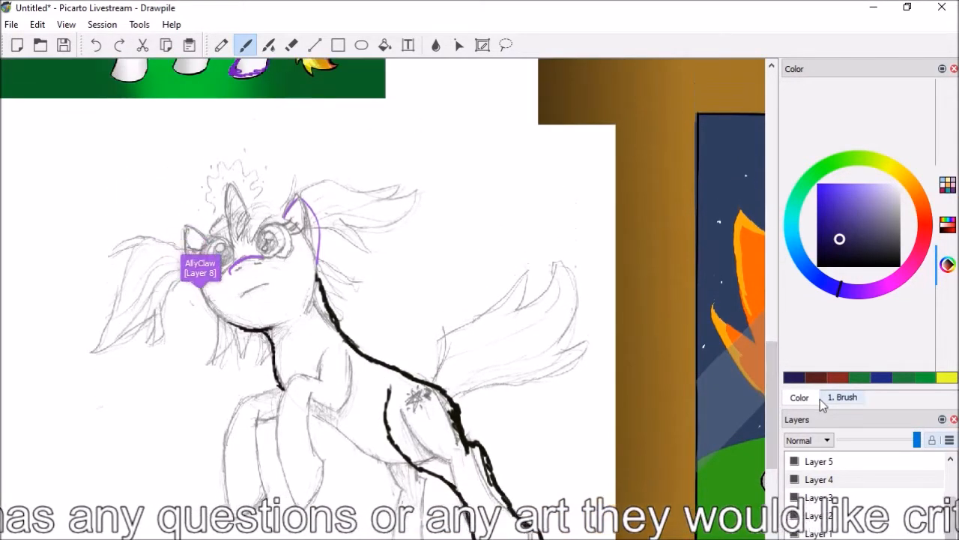
scroll(384, 300, "left", 2)
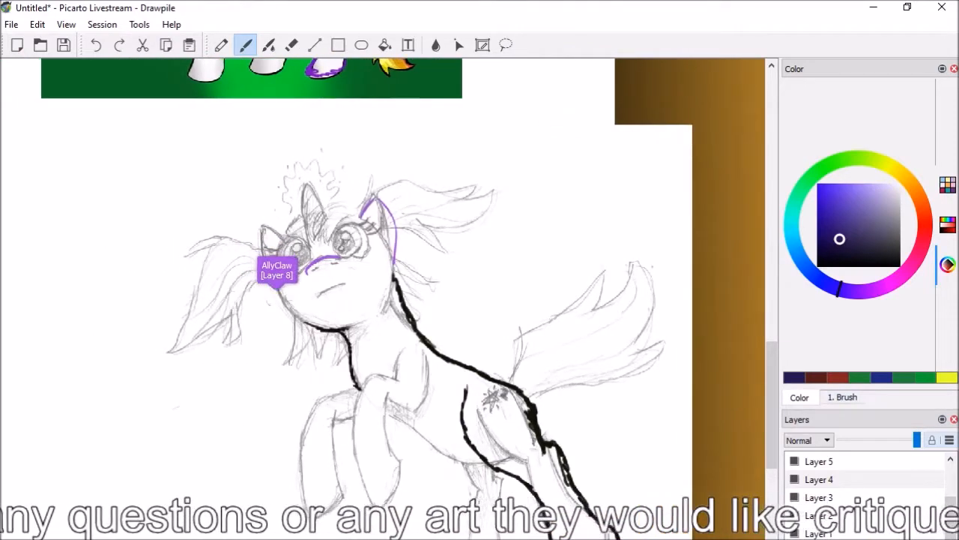
scroll(386, 312, "up", 1)
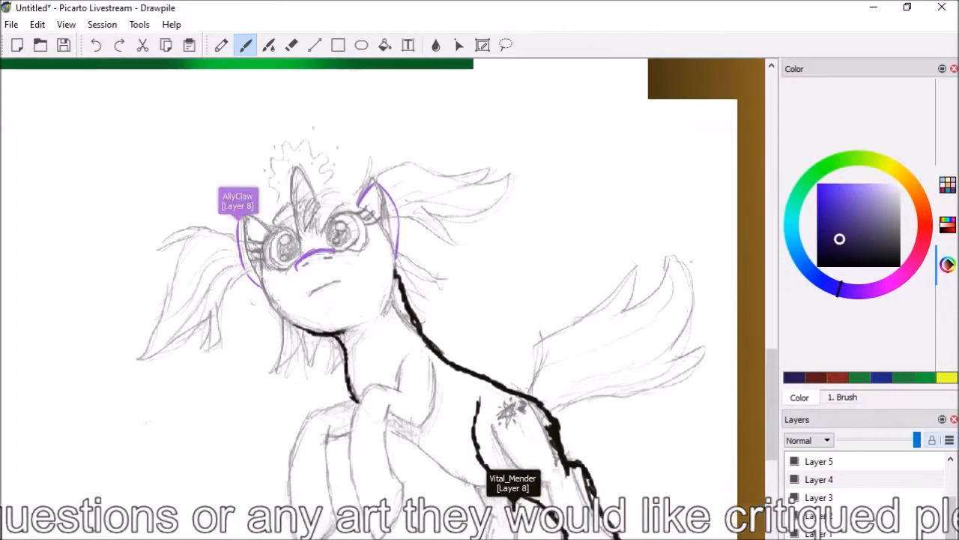
scroll(334, 314, "up", 1)
left_click(924, 228)
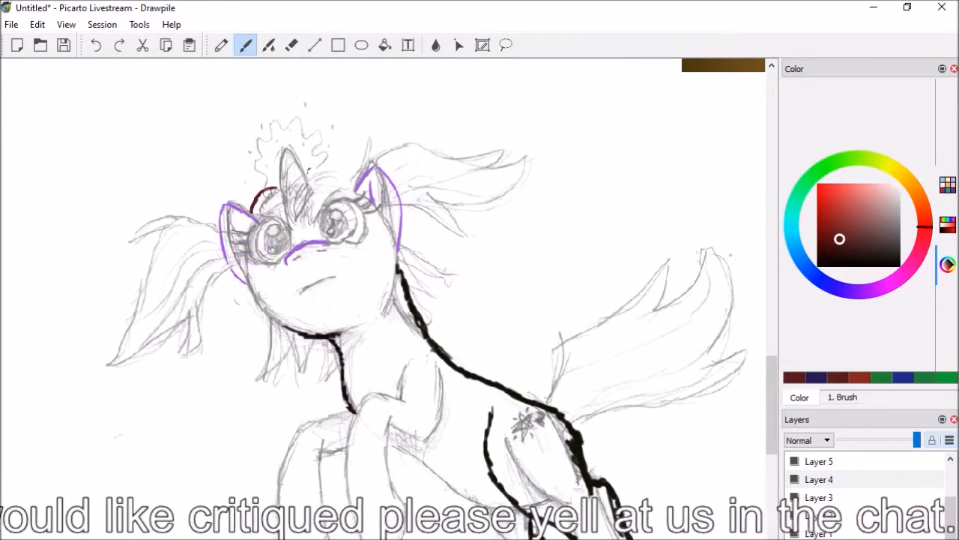
left_click_drag(305, 170, 345, 168)
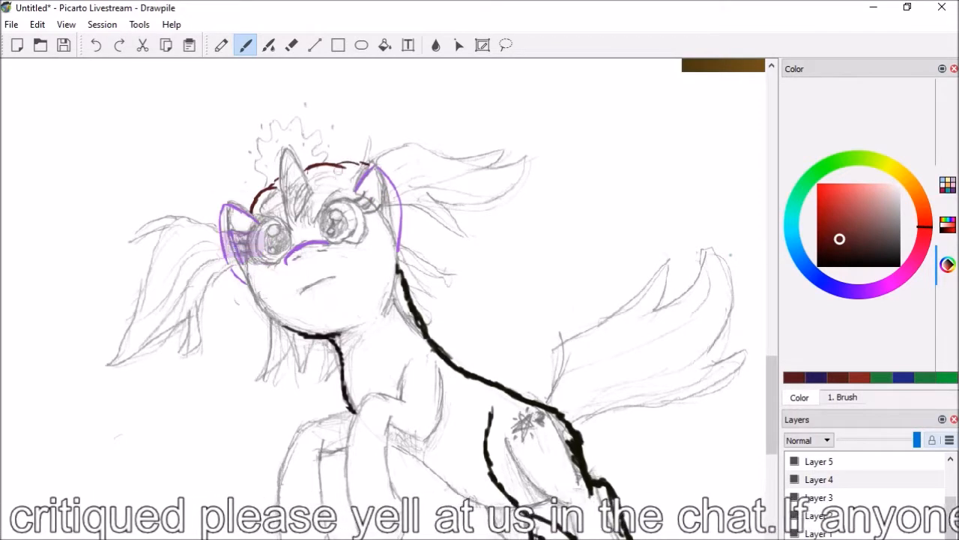
left_click_drag(356, 186, 324, 196)
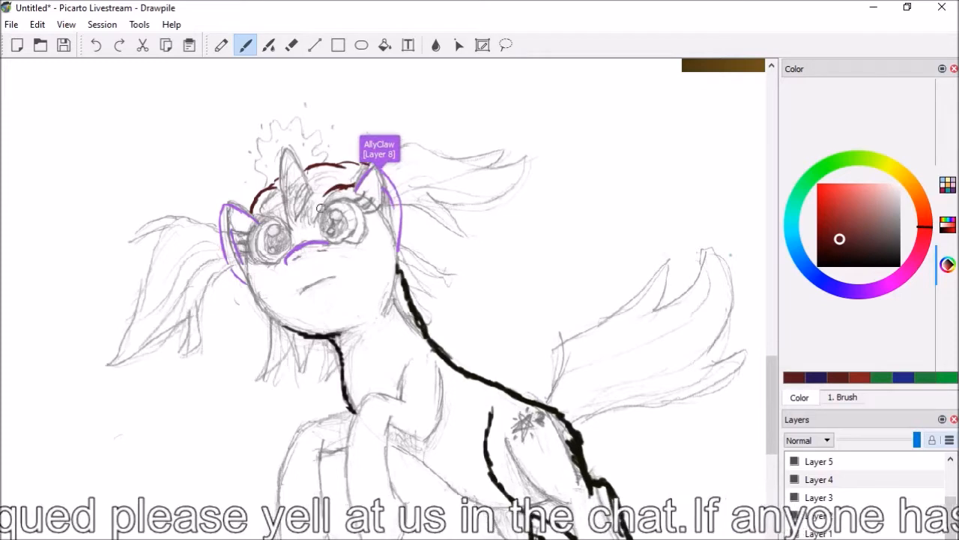
left_click_drag(304, 177, 309, 213)
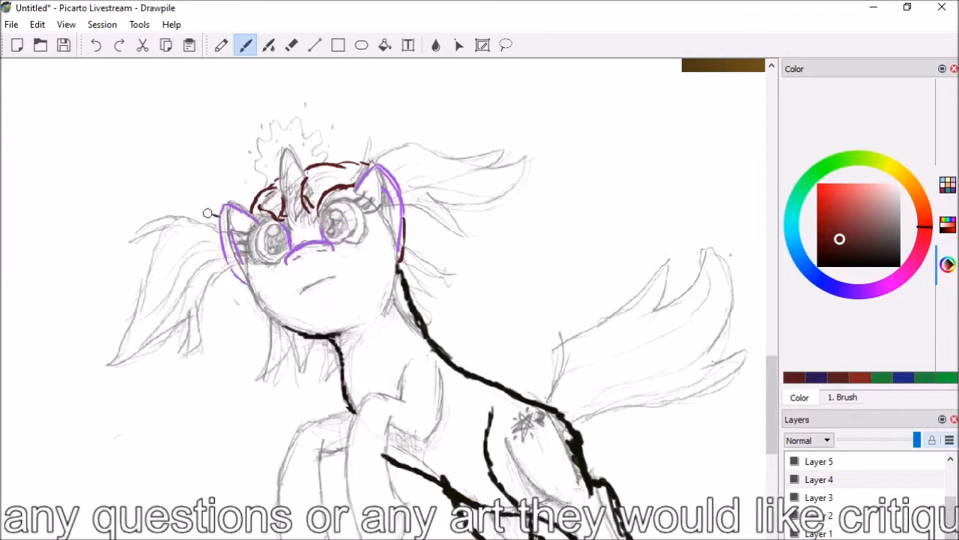
Outline the pigtail beside the unicorn's face in dark red, with pointed tufts at its upper bend and a tapered tip
mouse_move(211, 214)
left_mouse_down()
mouse_move(177, 223)
mouse_move(192, 217)
mouse_move(164, 197)
mouse_move(165, 214)
mouse_move(125, 235)
left_mouse_up()
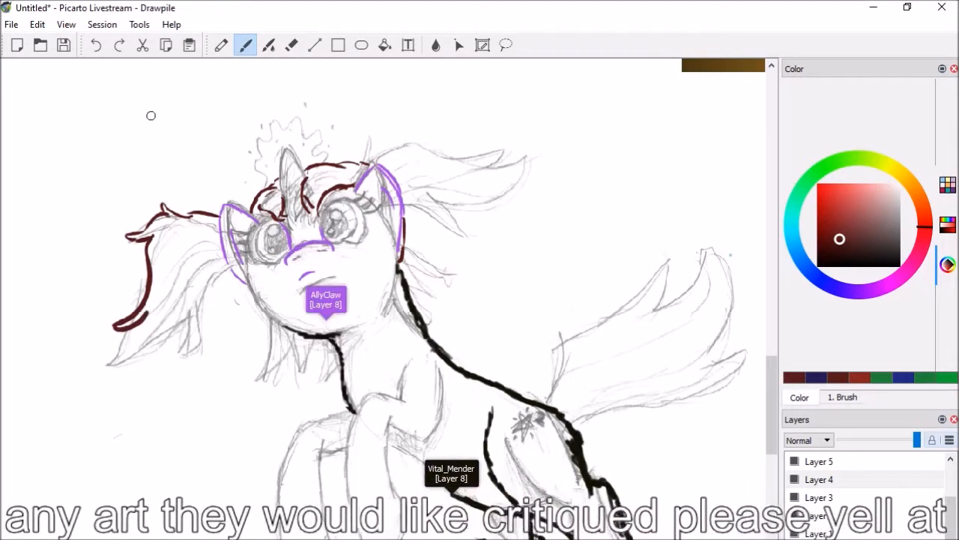
left_click_drag(115, 324, 144, 325)
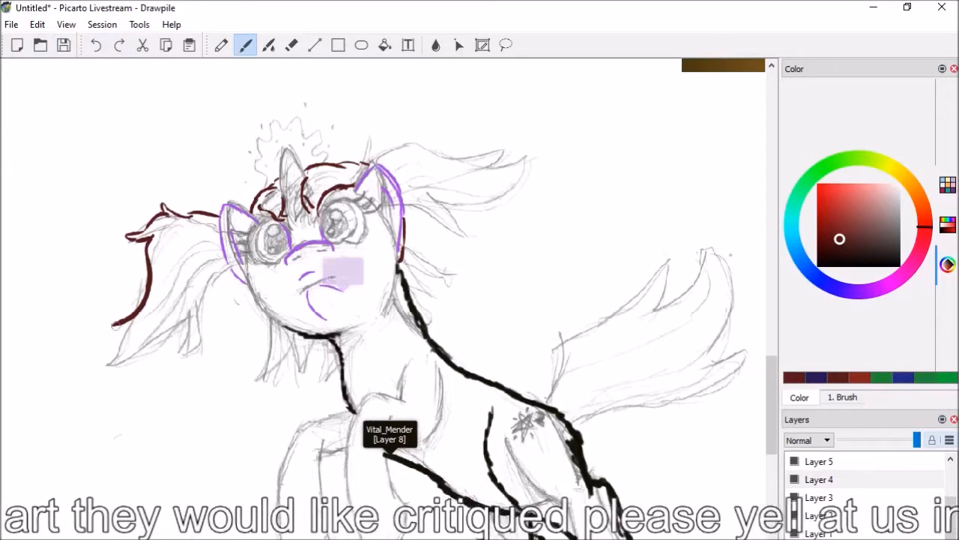
mouse_move(229, 267)
left_mouse_down()
mouse_move(207, 285)
mouse_move(197, 354)
mouse_move(202, 335)
mouse_move(120, 376)
left_mouse_up()
left_click_drag(134, 331, 74, 375)
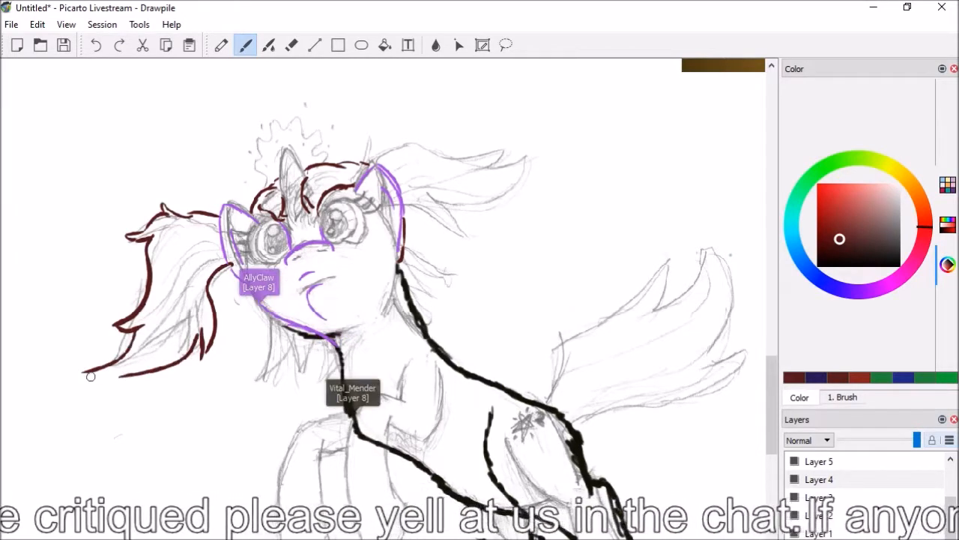
Erase the pigtail's outer edge and redraw it in dark red as a jagged line running to the tip
key("e")
left_click_drag(131, 324, 138, 323)
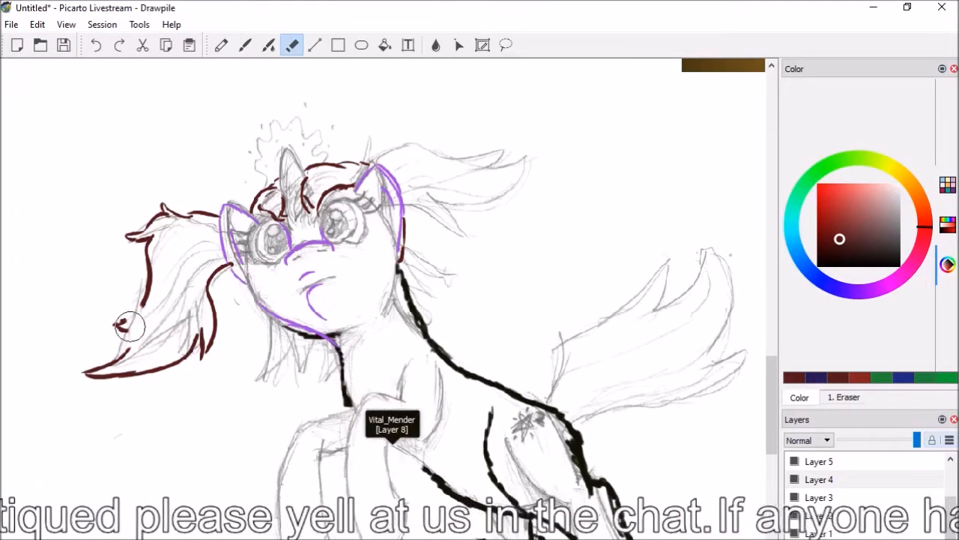
key("b")
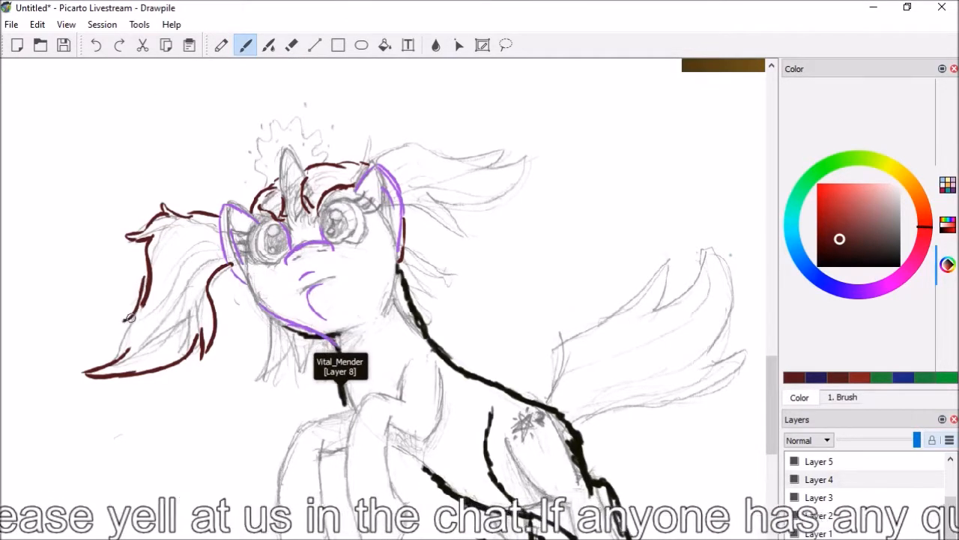
mouse_move(137, 316)
left_mouse_down()
mouse_move(123, 320)
mouse_move(131, 334)
mouse_move(107, 366)
left_mouse_up()
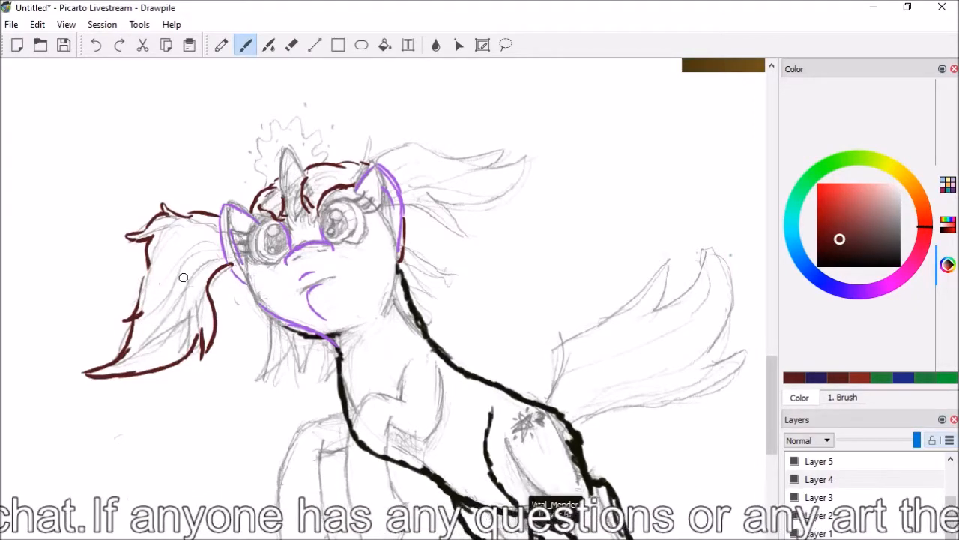
key("b")
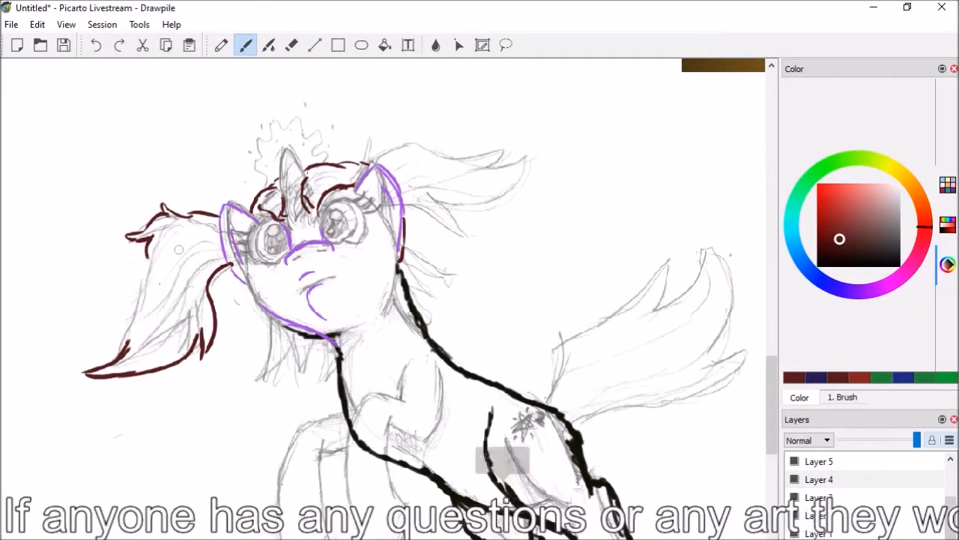
left_click_drag(148, 242, 120, 313)
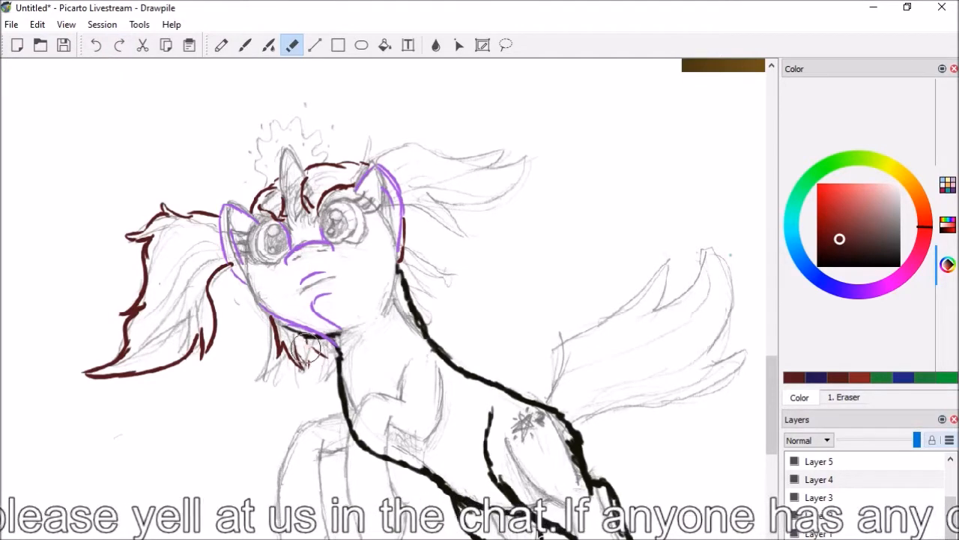
Draw jagged dark red hair tufts under the chin and behind the neck, and outline the tail as one large pointed shape
key("b")
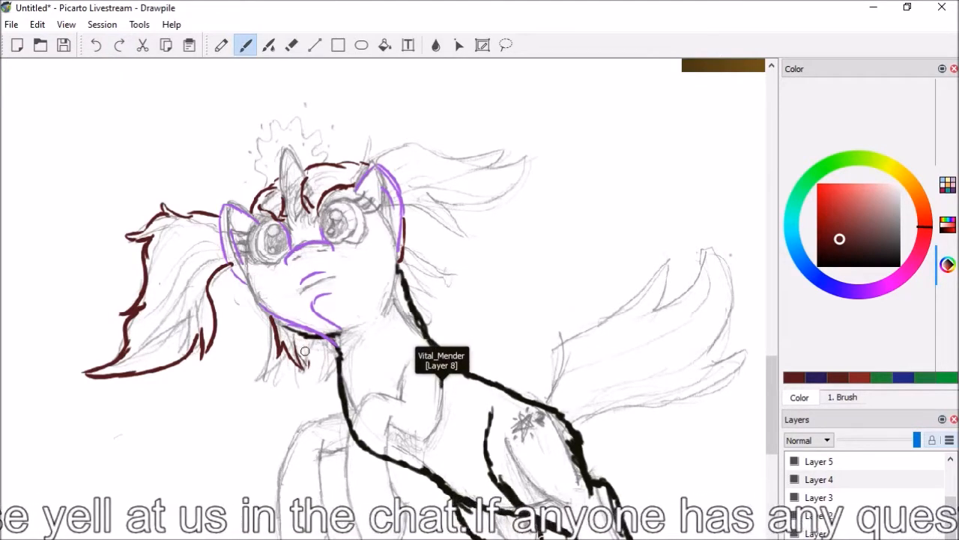
mouse_move(316, 370)
left_mouse_down()
mouse_move(324, 363)
mouse_move(336, 383)
left_mouse_up()
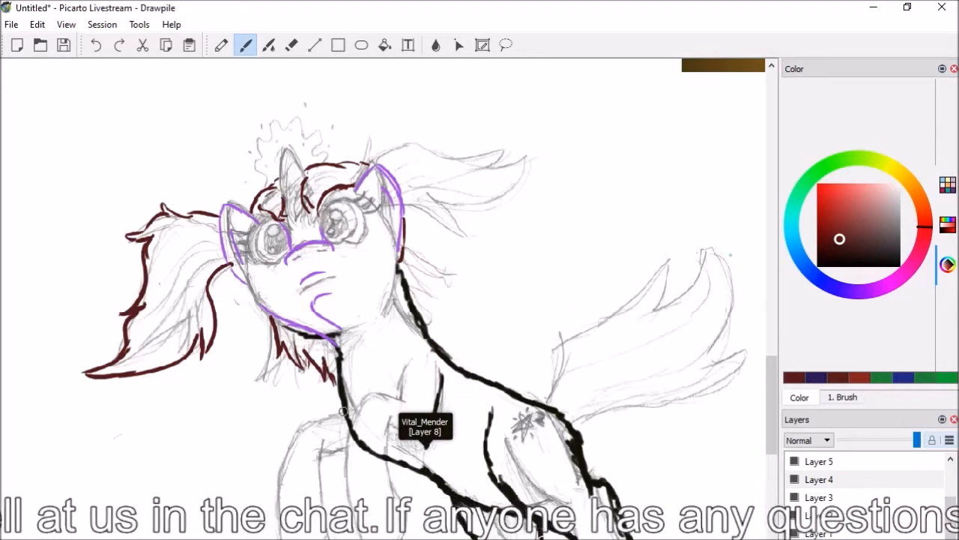
mouse_move(403, 231)
left_mouse_down()
mouse_move(437, 256)
mouse_move(430, 273)
mouse_move(441, 303)
mouse_move(427, 298)
mouse_move(433, 325)
left_mouse_up()
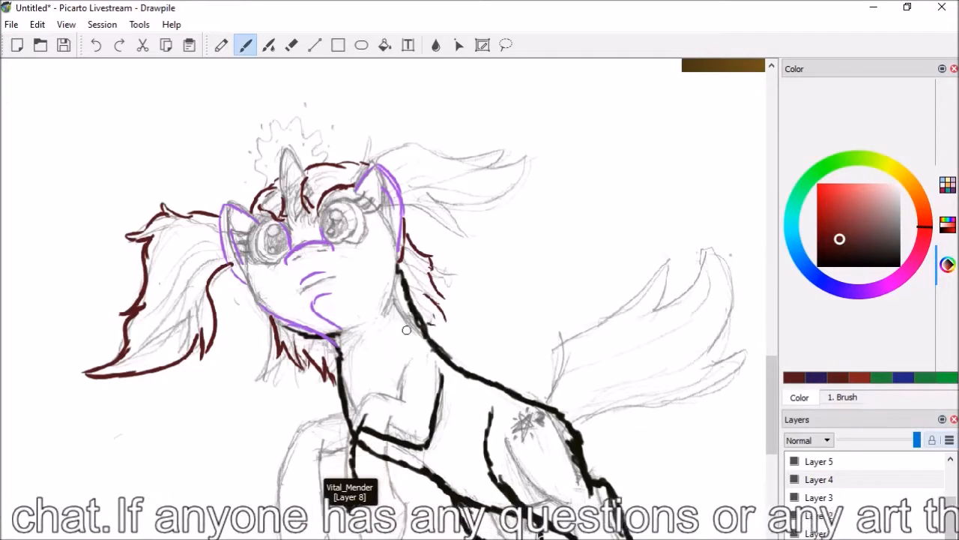
mouse_move(545, 405)
left_mouse_down()
mouse_move(586, 386)
mouse_move(695, 261)
left_mouse_up()
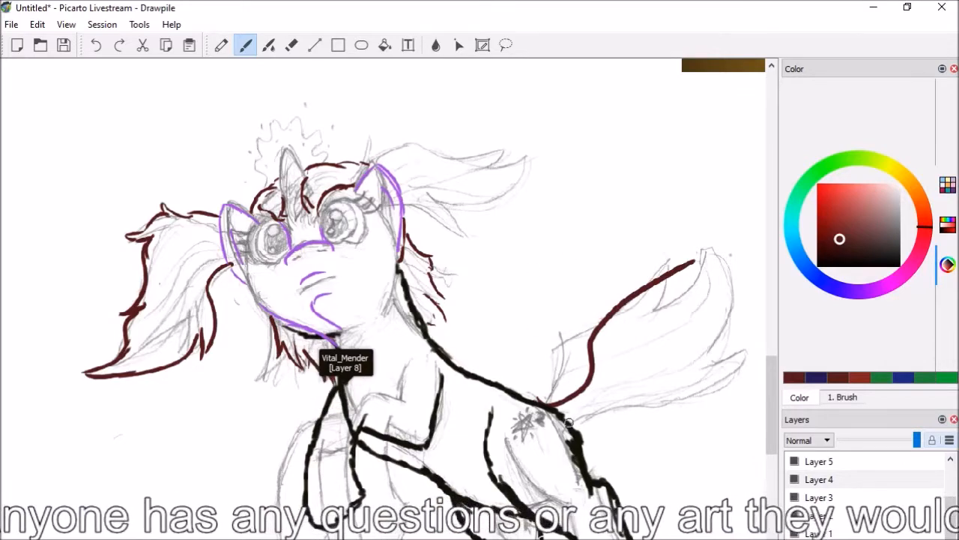
mouse_move(562, 419)
left_mouse_down()
mouse_move(731, 339)
mouse_move(757, 248)
left_mouse_up()
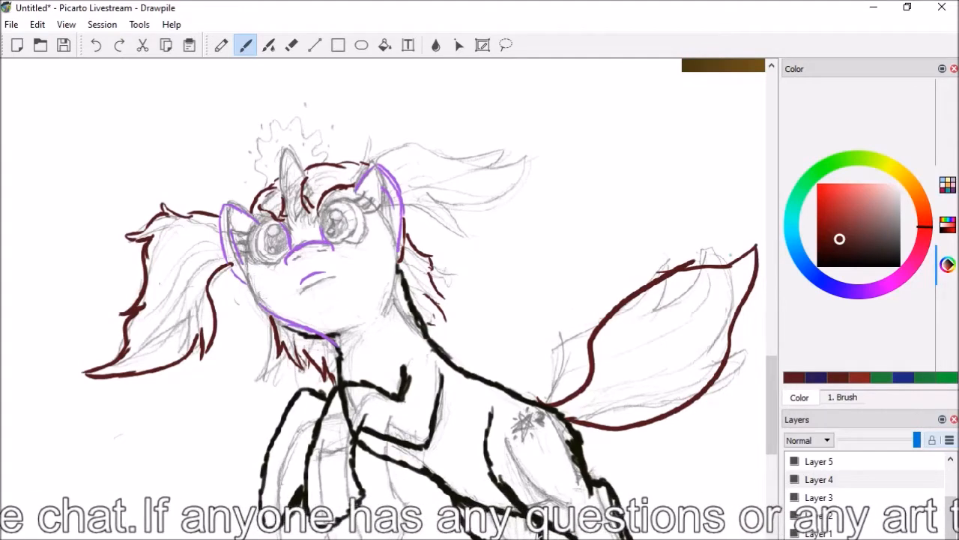
Draw smooth dark green curves along the pigtail's outer and inner edges, sweeping to a point beyond its tip
left_click(827, 166)
mouse_move(218, 212)
left_mouse_down()
mouse_move(154, 247)
mouse_move(183, 214)
mouse_move(150, 245)
mouse_move(105, 360)
left_mouse_up()
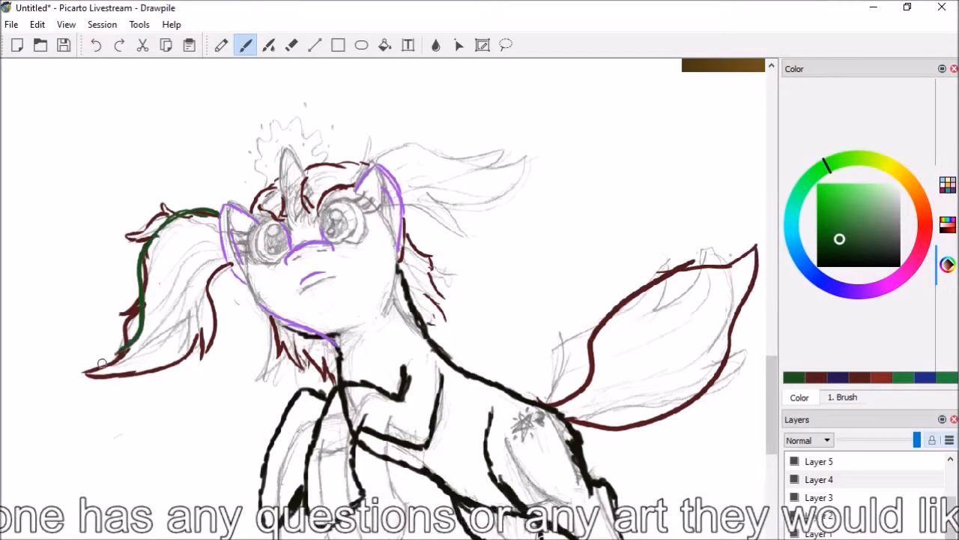
mouse_move(234, 260)
left_mouse_down()
mouse_move(200, 350)
mouse_move(92, 387)
left_mouse_up()
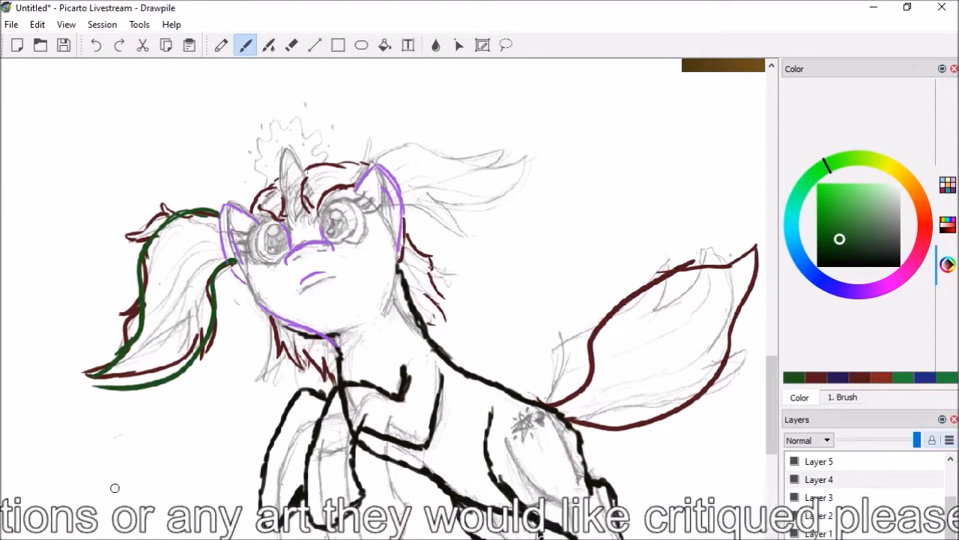
Add a green strand at the pigtail's upper bend, erase it together with the red tufts, and redraw it closer to the curve
left_click_drag(168, 211, 123, 259)
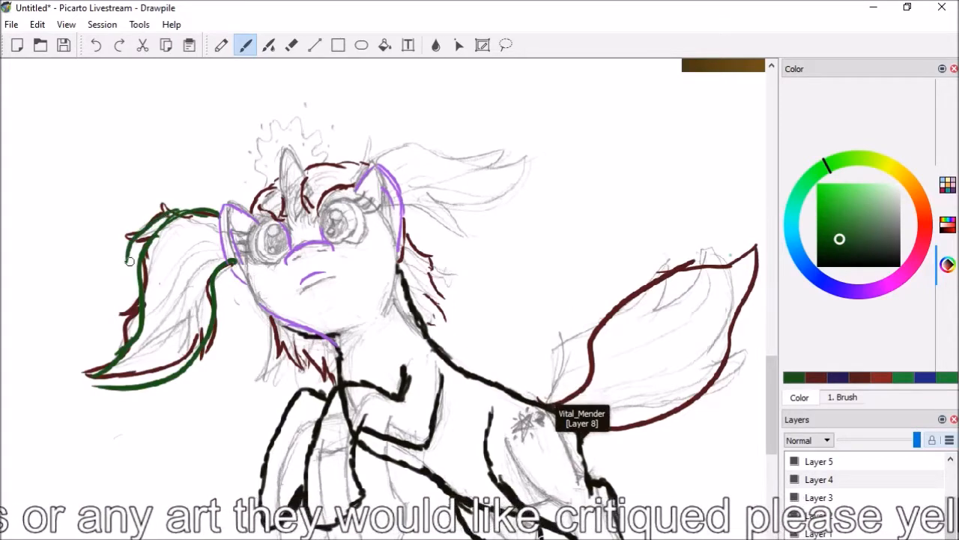
key("e")
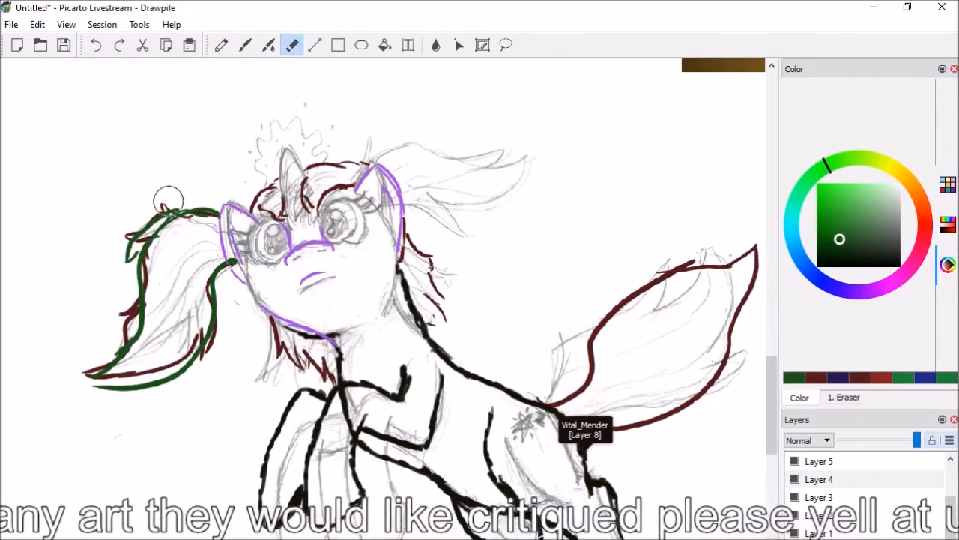
left_click_drag(167, 208, 124, 259)
key("b")
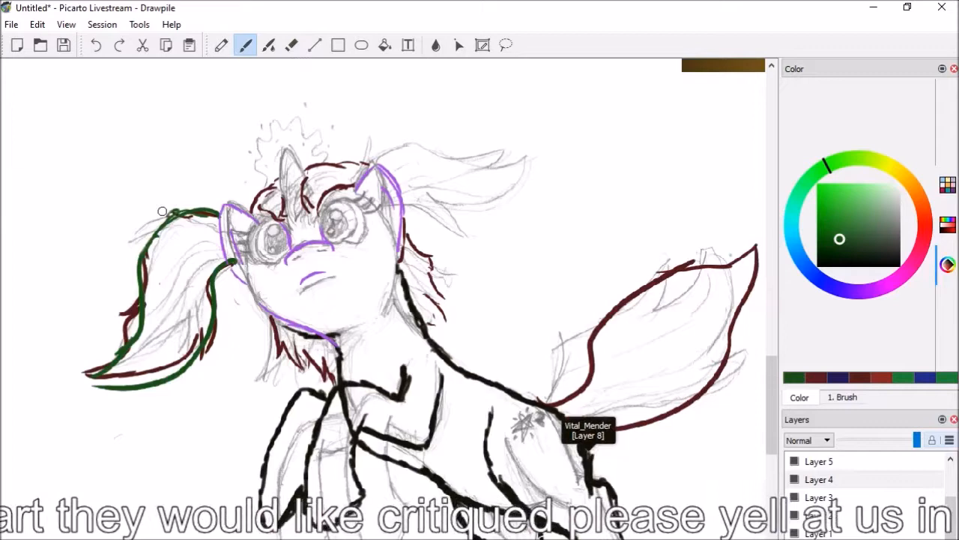
left_click_drag(167, 216, 124, 264)
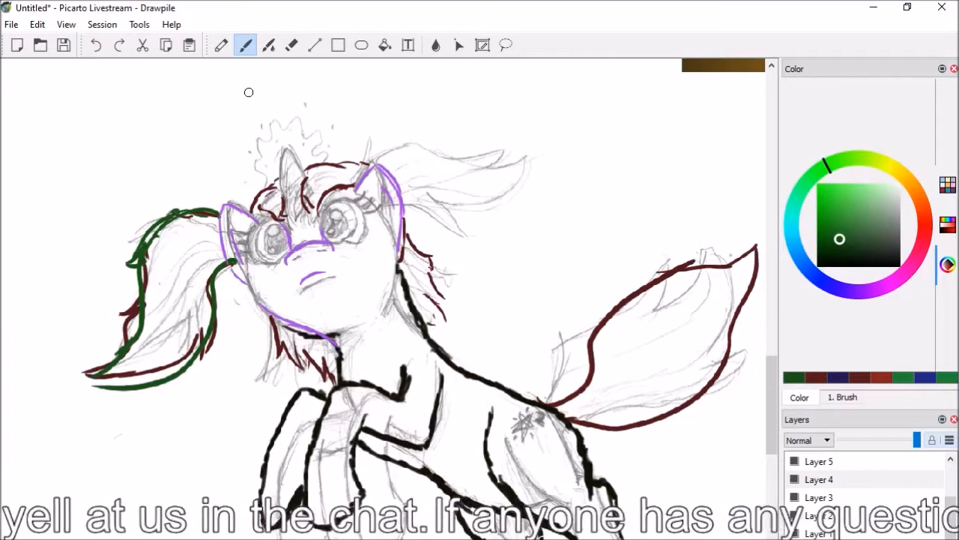
Try a wider green curve along the pigtail's outer side, and erase it together with the upper part of the outer edge
key("e")
key("b")
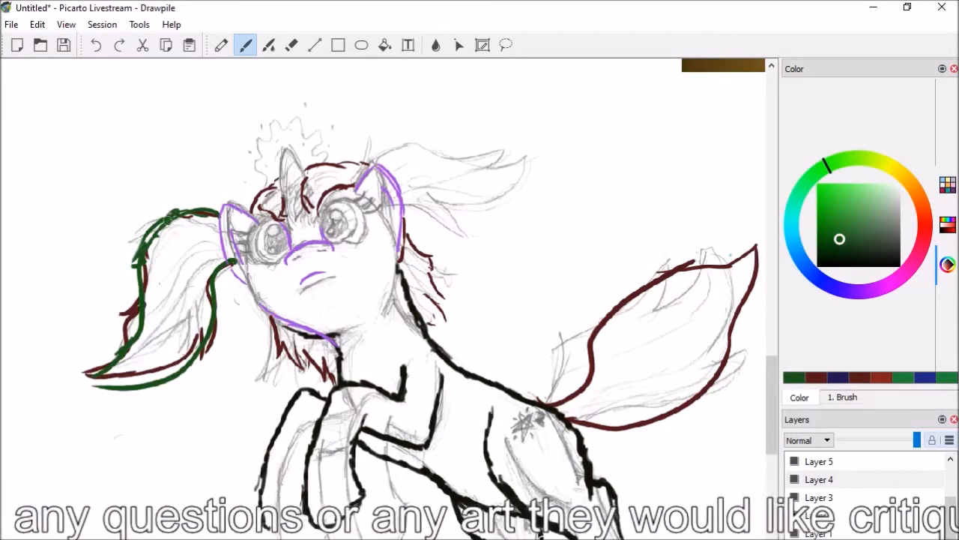
left_click_drag(152, 229, 122, 324)
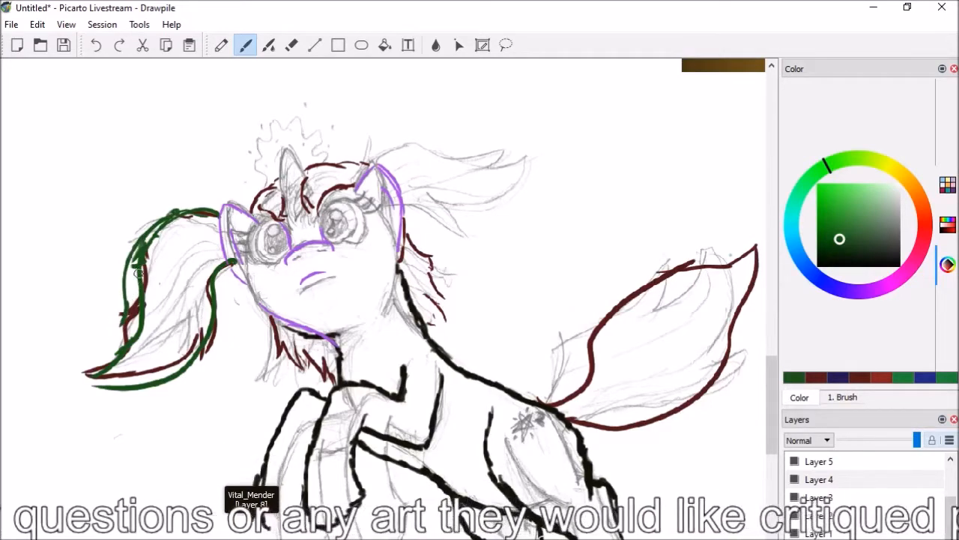
key("e")
left_click_drag(152, 217, 126, 300)
left_click_drag(135, 236, 127, 321)
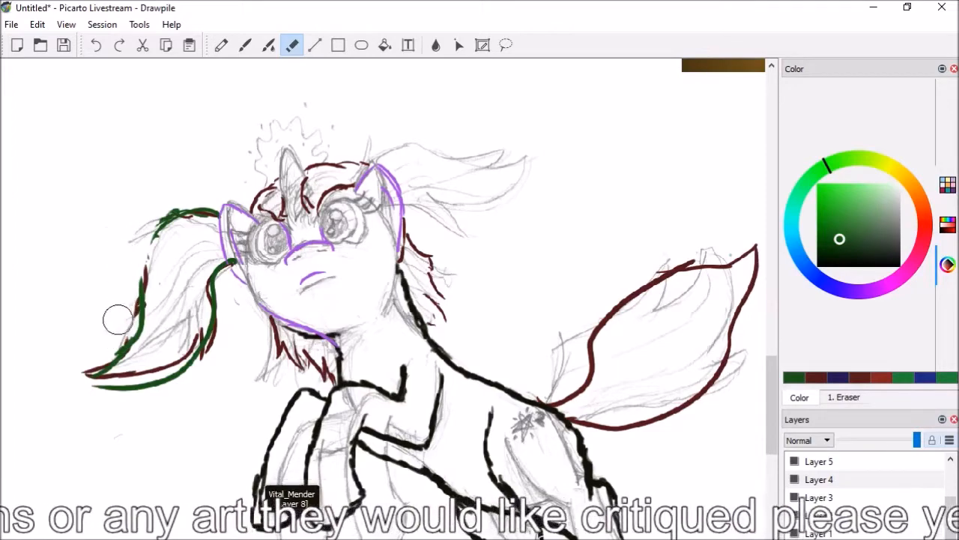
Try a thick layered green curve along the pigtail's outer side, and erase it together with the upper bend
key("b")
mouse_move(166, 215)
left_mouse_down()
mouse_move(145, 236)
mouse_move(146, 254)
mouse_move(133, 266)
mouse_move(113, 328)
mouse_move(124, 310)
mouse_move(111, 354)
left_mouse_up()
left_click_drag(152, 246, 136, 308)
left_click_drag(142, 273, 122, 346)
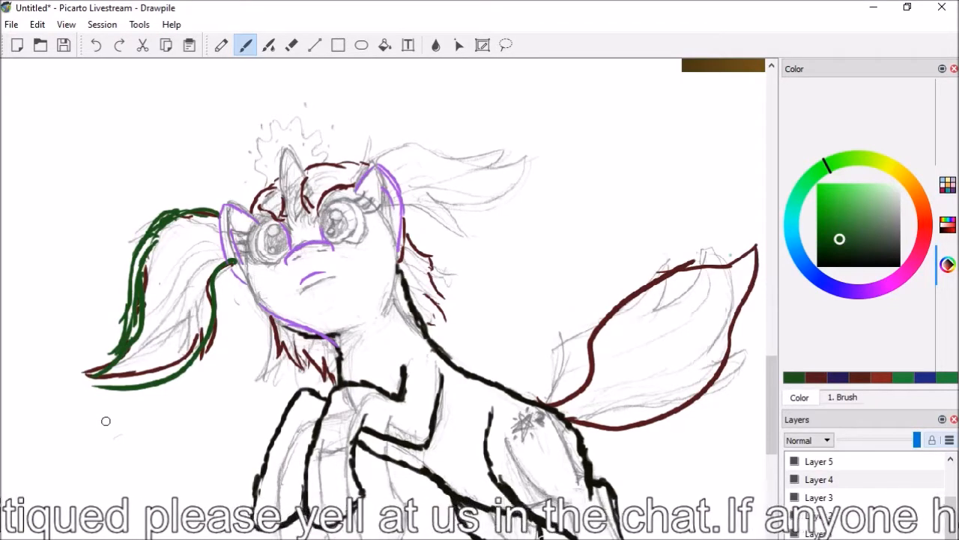
key("e")
mouse_move(177, 216)
left_mouse_down()
mouse_move(150, 224)
mouse_move(125, 256)
mouse_move(148, 222)
mouse_move(113, 327)
mouse_move(123, 326)
mouse_move(106, 346)
left_mouse_up()
Redraw the pigtail's upper bend in green with a separate pointed outer strand, and trace the main lock's outer edge beneath it
key("b")
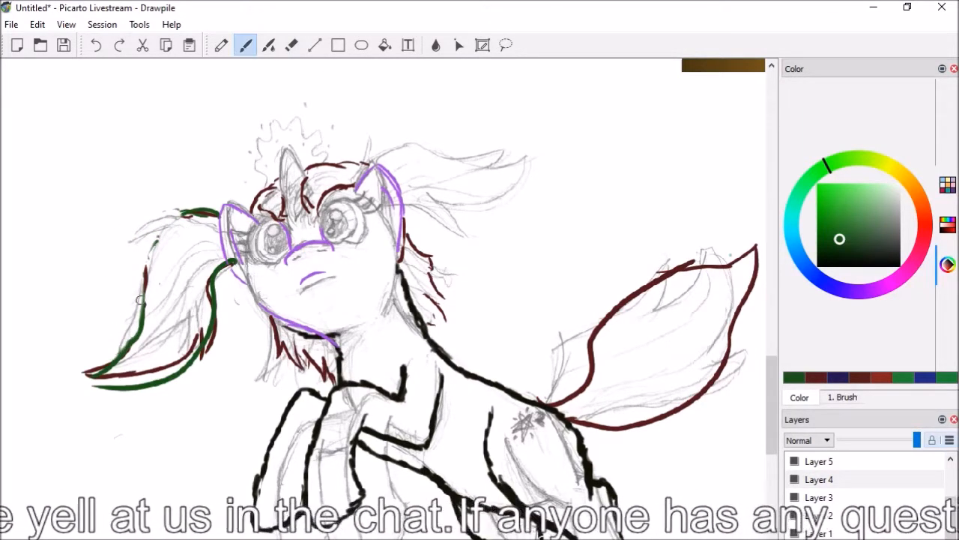
mouse_move(187, 214)
left_mouse_down()
mouse_move(155, 226)
mouse_move(98, 345)
left_mouse_up()
left_click_drag(145, 273, 122, 308)
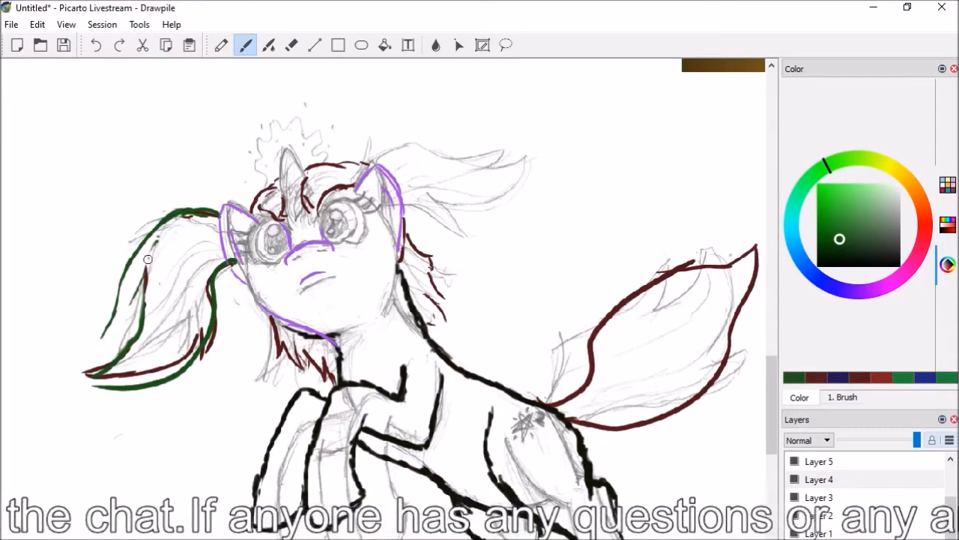
mouse_move(157, 236)
left_mouse_down()
mouse_move(130, 295)
mouse_move(174, 238)
mouse_move(117, 323)
mouse_move(94, 341)
left_mouse_up()
key("e")
left_click_drag(177, 242, 147, 264)
key("b")
left_click_drag(178, 235, 101, 338)
mouse_move(157, 250)
left_mouse_down()
mouse_move(143, 284)
mouse_move(161, 248)
mouse_move(141, 324)
left_mouse_up()
Add a pointed green strand under the pigtail's lower tip and fill in a small green dock at the tail's base
mouse_move(221, 285)
left_mouse_down()
mouse_move(201, 379)
mouse_move(166, 400)
mouse_move(113, 409)
left_mouse_up()
left_click_drag(193, 362, 122, 411)
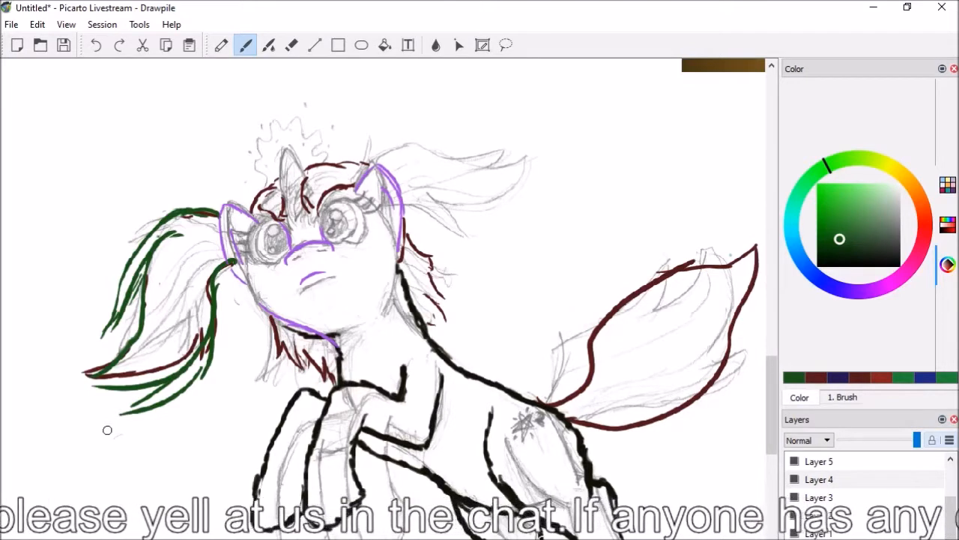
mouse_move(558, 409)
left_mouse_down()
mouse_move(571, 416)
mouse_move(558, 409)
left_mouse_up()
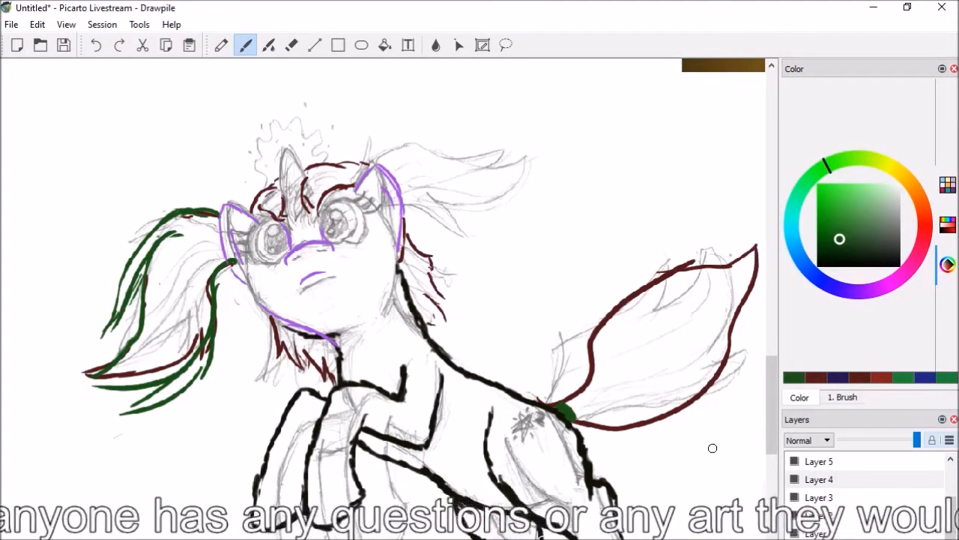
Paste the image KqORRV3 from the Critique folder onto the canvas
left_click_drag(769, 405, 771, 417)
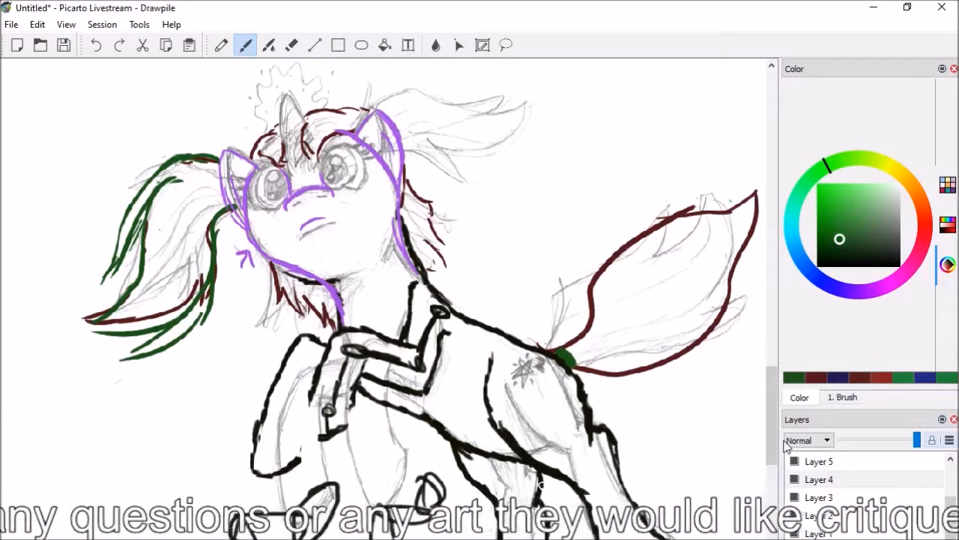
scroll(779, 445, "down", 3)
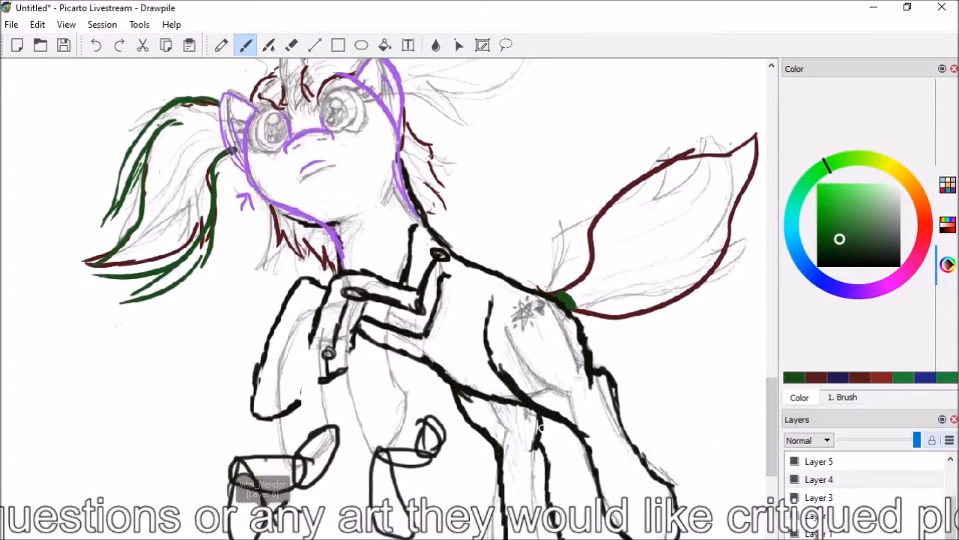
scroll(541, 428, "down", 1)
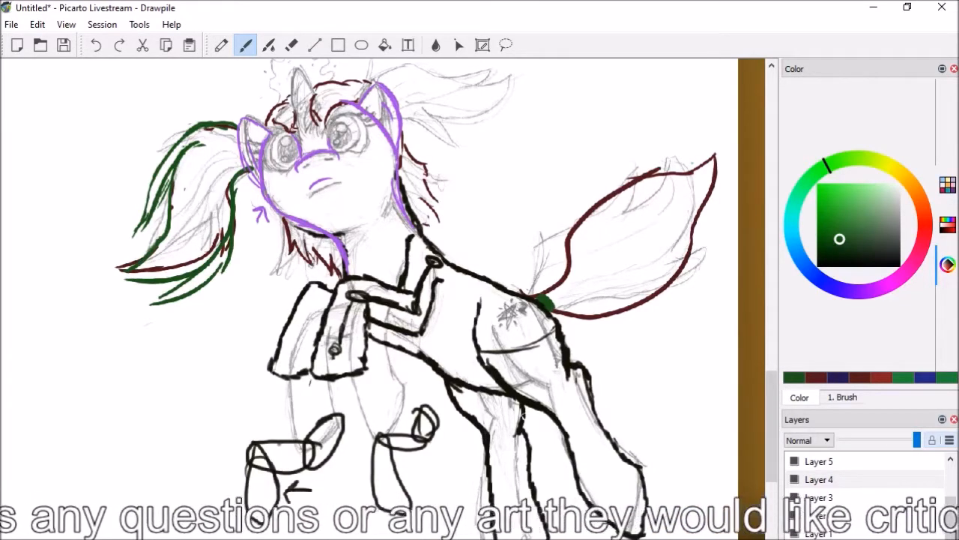
scroll(382, 270, "up", 15)
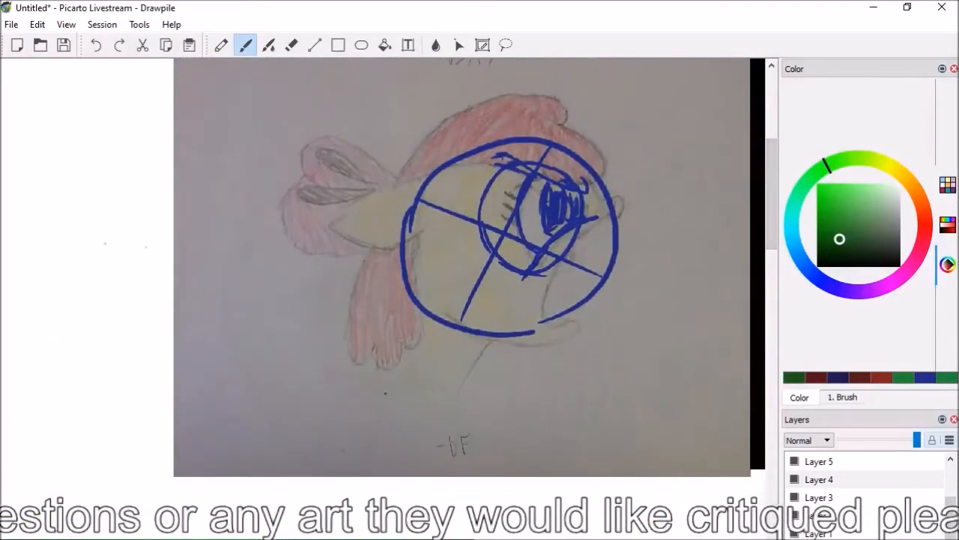
scroll(375, 311, "down", 2)
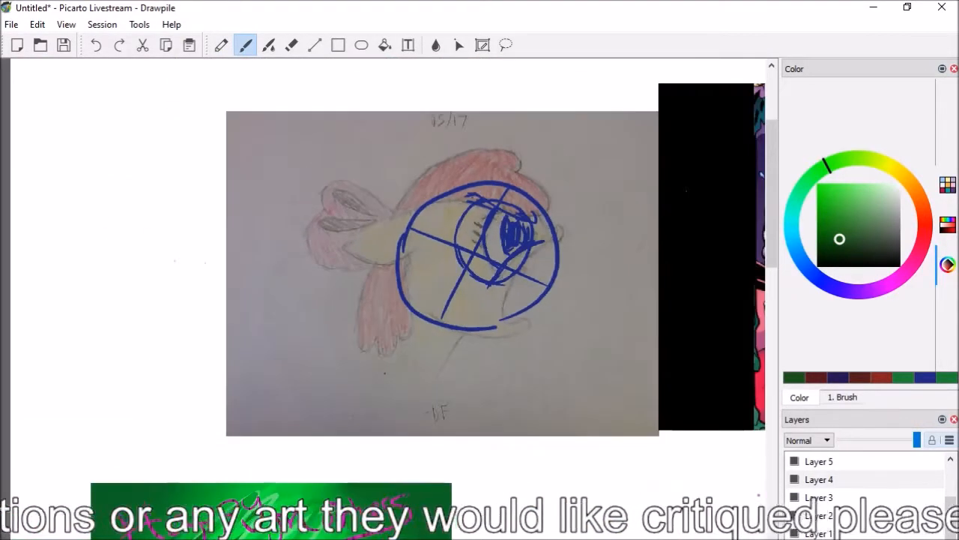
left_click(11, 24)
mouse_move(84, 28)
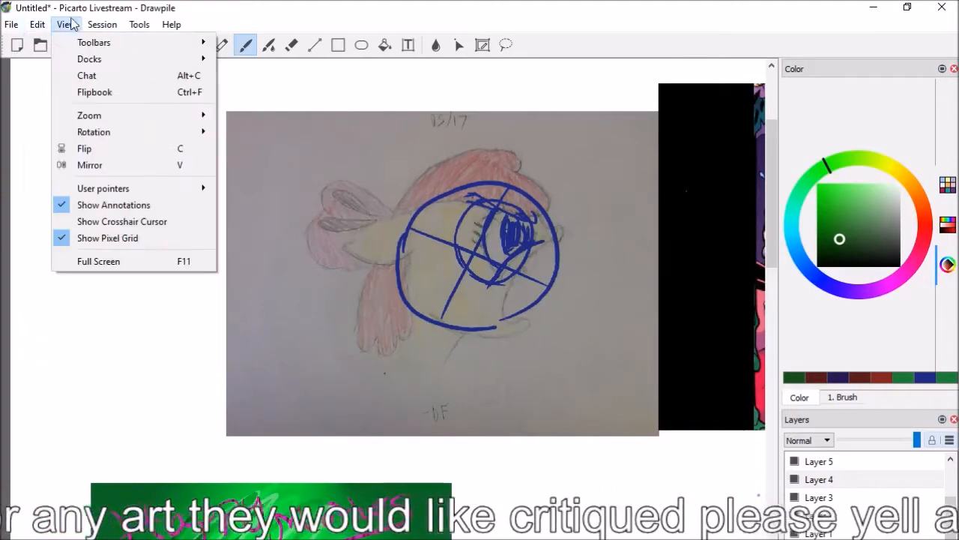
mouse_move(37, 24)
left_click(68, 149)
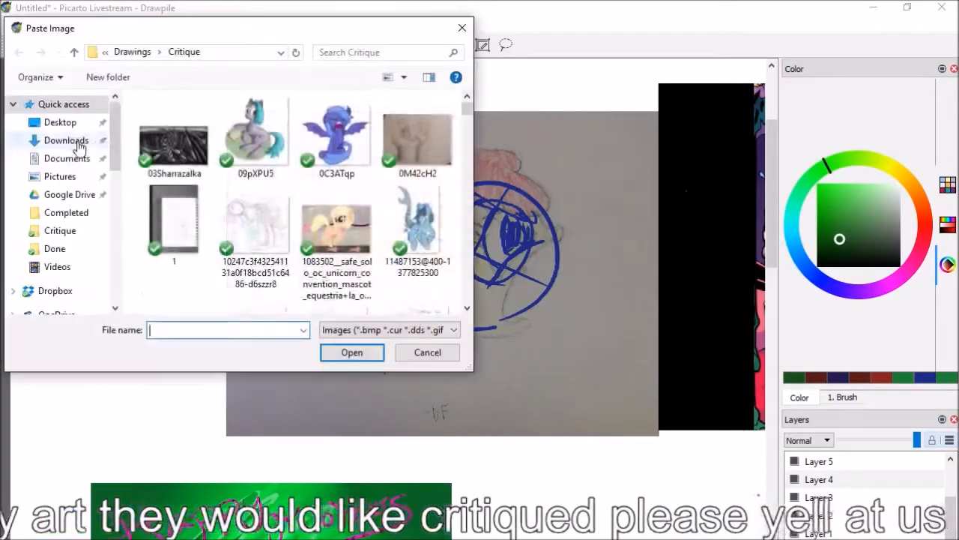
left_click(164, 139)
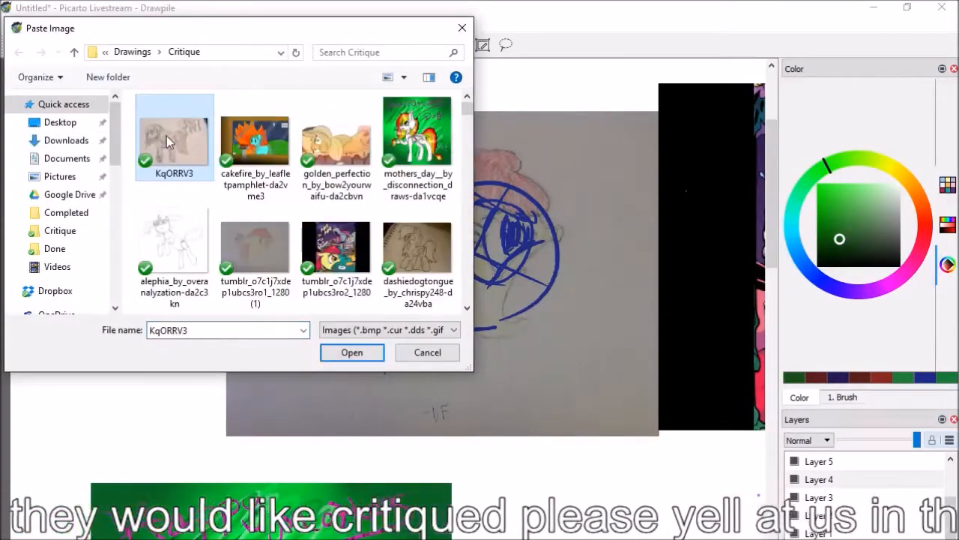
double_click(166, 136)
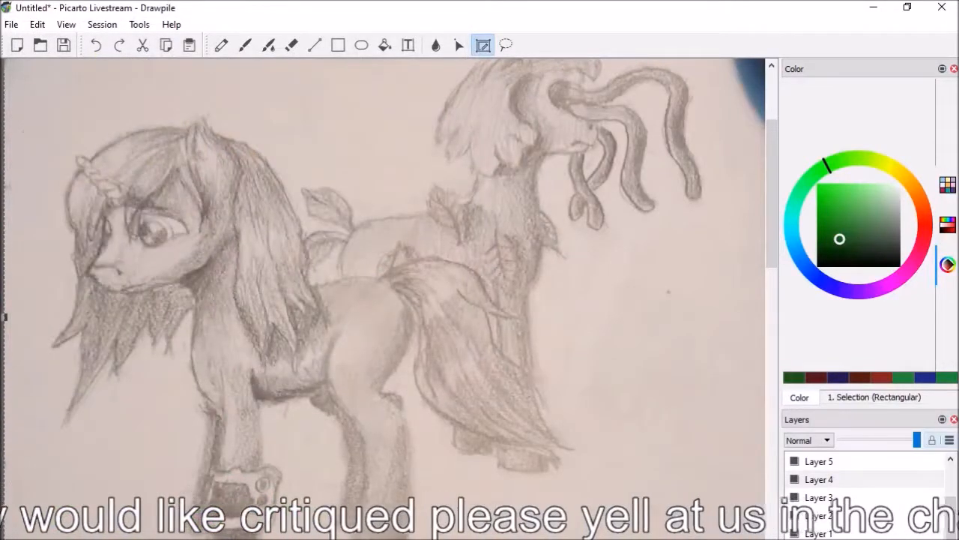
Commit the pasted pencil drawing in the canvas's upper-left corner and make Layer 5 the active layer
scroll(367, 300, "down", 3)
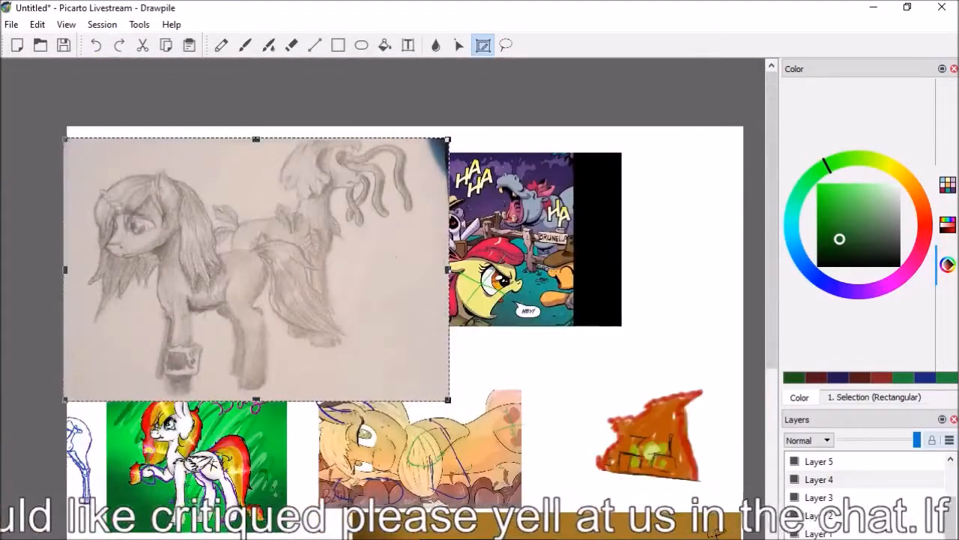
left_click(463, 421)
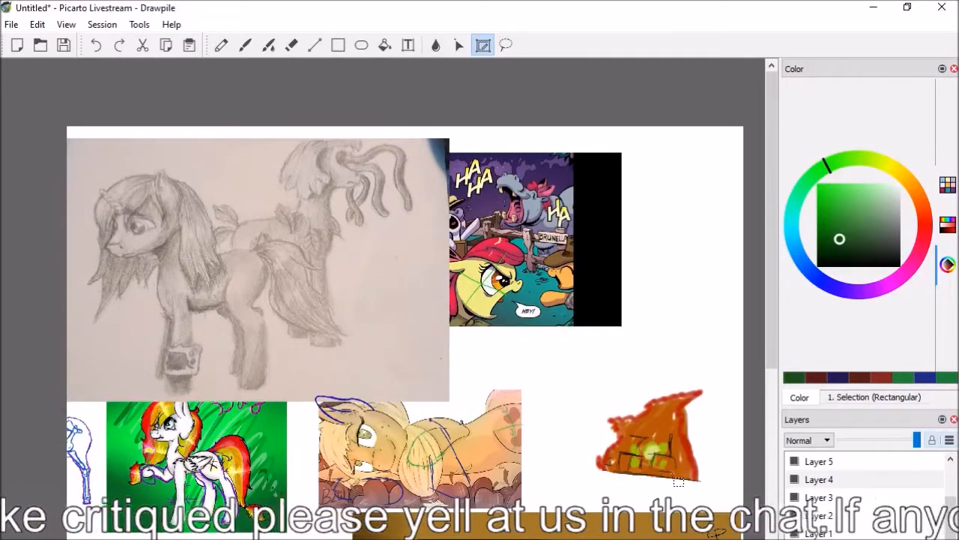
left_click(824, 461)
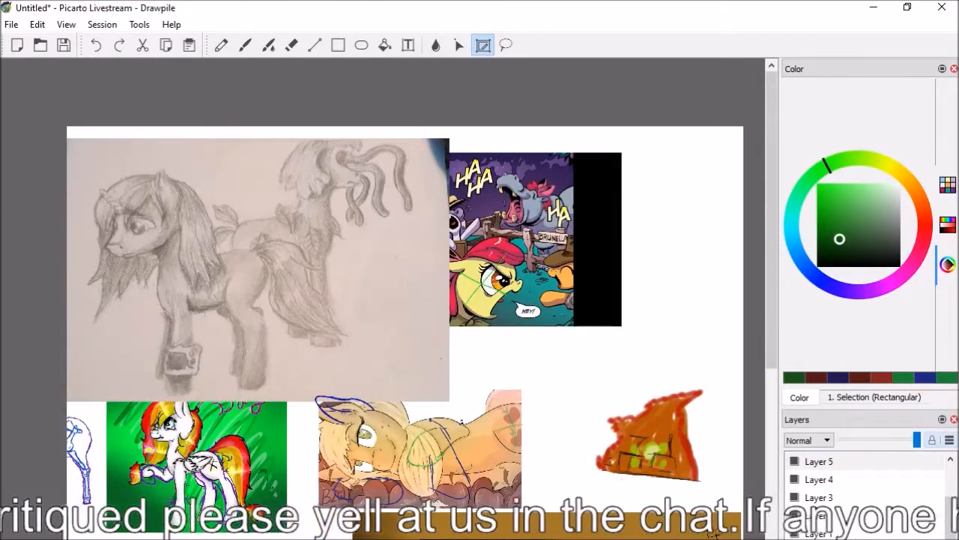
Brush dark green curves along the front and back of the pencil unicorn's near thigh, ending the back curve at the hock
scroll(390, 285, "up", 1)
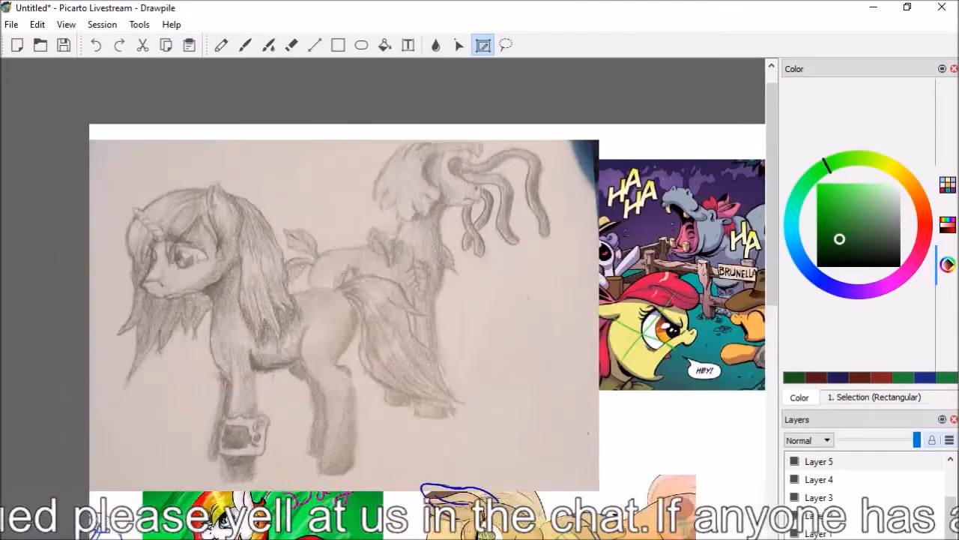
scroll(224, 311, "up", 1)
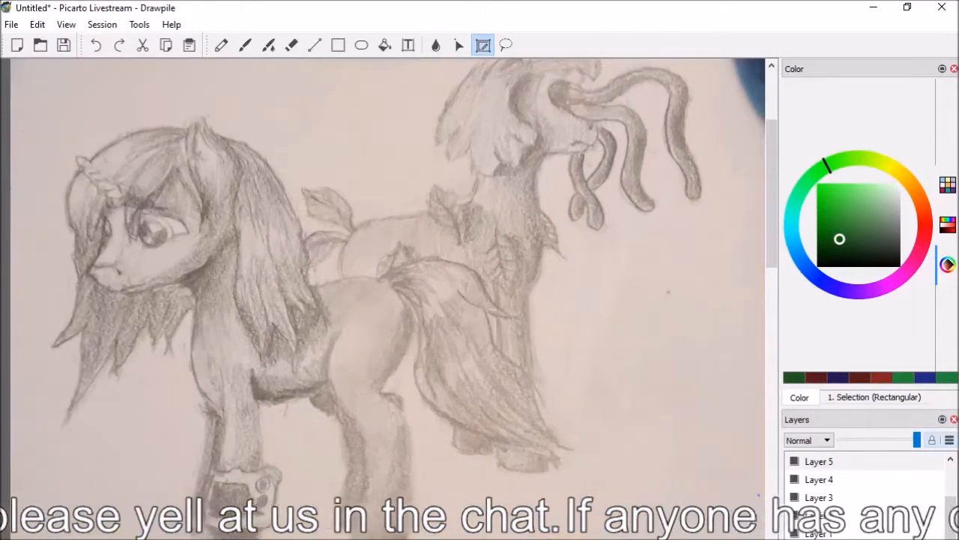
scroll(389, 285, "left", 1)
scroll(390, 285, "right", 1)
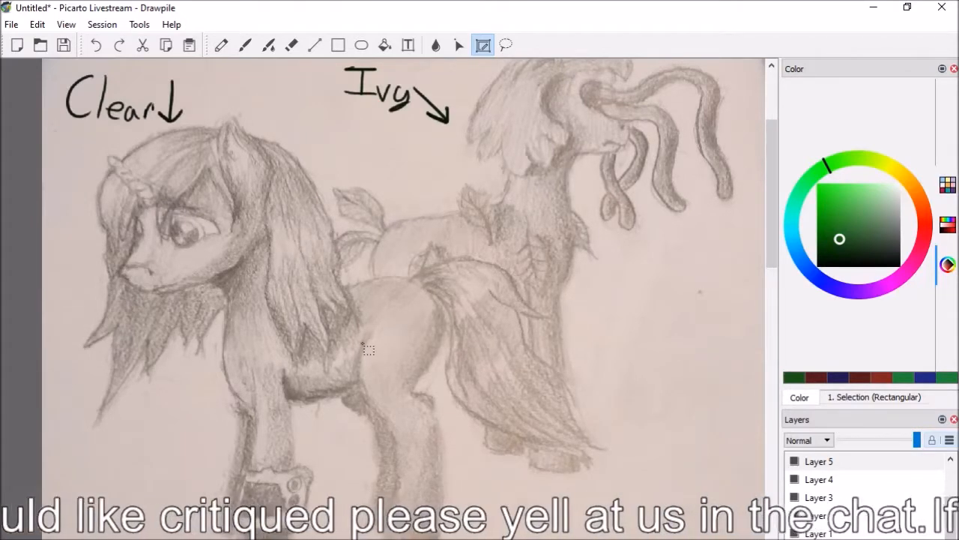
left_click(245, 45)
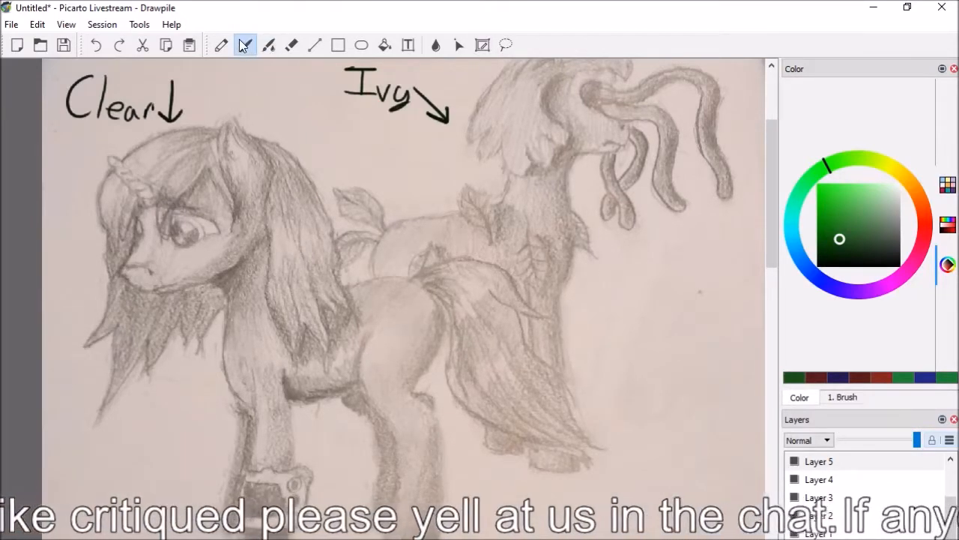
mouse_move(367, 324)
left_mouse_down()
mouse_move(355, 353)
mouse_move(366, 396)
left_mouse_up()
mouse_move(429, 298)
left_mouse_down()
mouse_move(422, 393)
mouse_move(435, 395)
mouse_move(440, 426)
left_mouse_up()
left_click(96, 45)
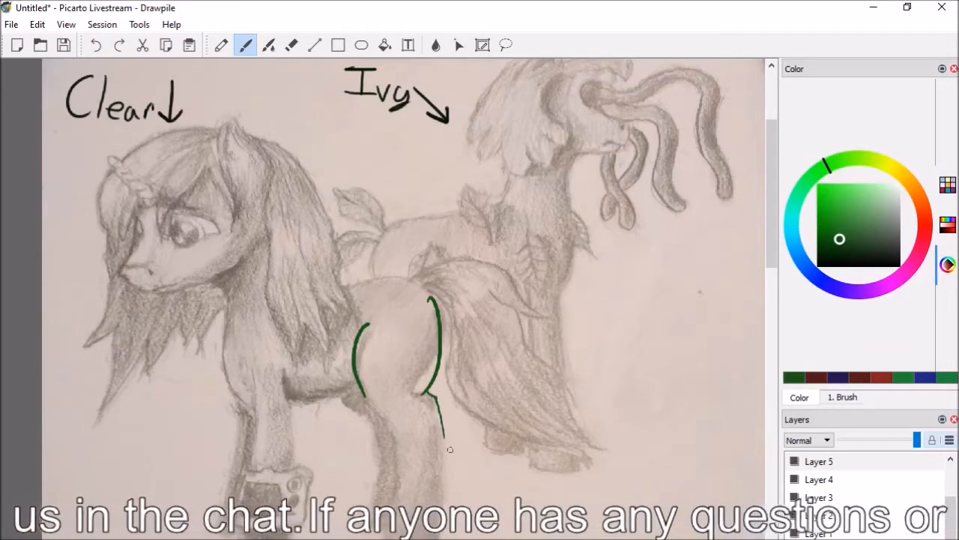
Outline the near hind leg down to a flared hoof and the far hind leg in front of it in dark green
left_click_drag(437, 401, 465, 503)
mouse_move(365, 384)
left_mouse_down()
mouse_move(385, 414)
mouse_move(397, 494)
left_mouse_up()
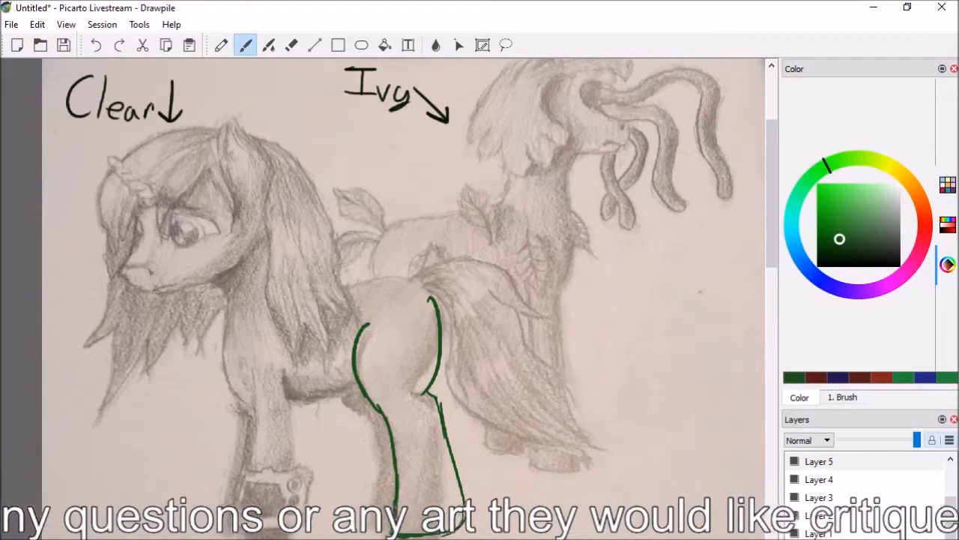
mouse_move(350, 399)
left_mouse_down()
mouse_move(371, 443)
mouse_move(374, 492)
left_mouse_up()
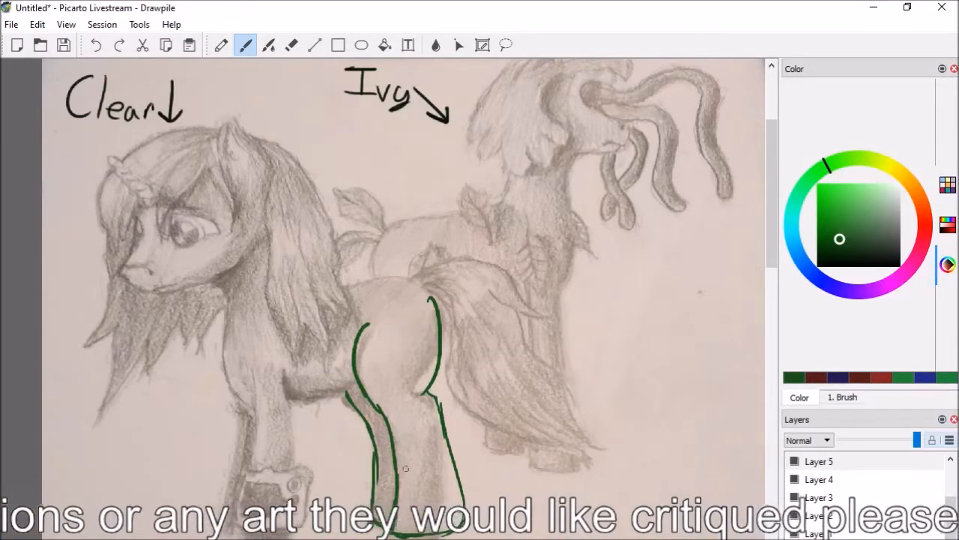
key("e")
key("b")
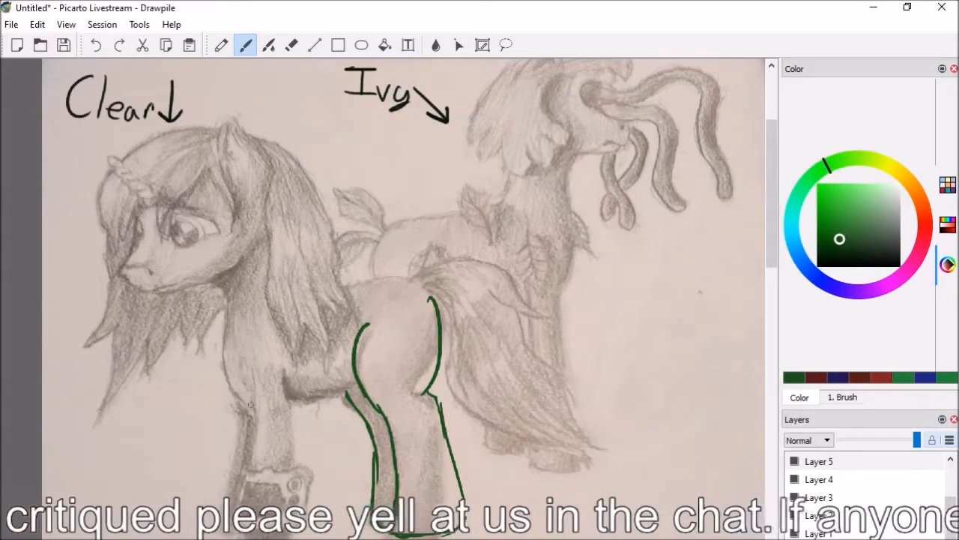
Draw the unicorn's chest and belly as one green curve, and outline both front legs down to their hooves
mouse_move(223, 289)
left_mouse_down()
mouse_move(235, 394)
mouse_move(279, 409)
mouse_move(343, 390)
mouse_move(321, 397)
left_mouse_up()
left_click_drag(283, 369, 303, 487)
mouse_move(251, 370)
left_mouse_down()
mouse_move(253, 448)
mouse_move(237, 533)
left_mouse_up()
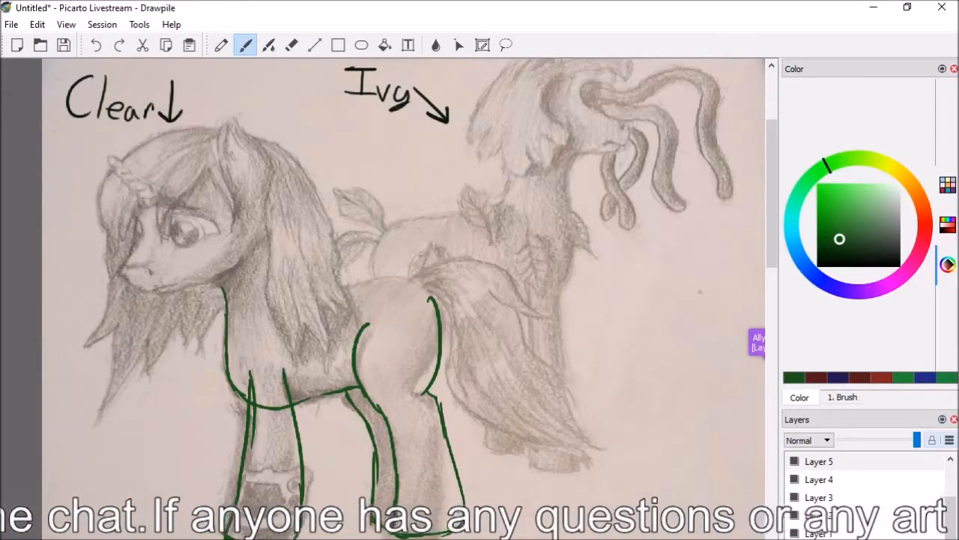
left_click_drag(235, 397, 215, 505)
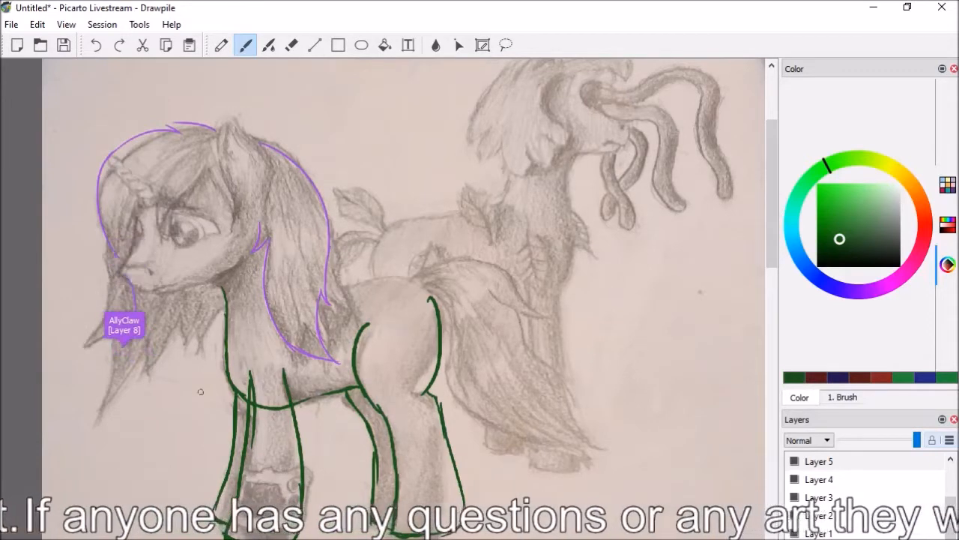
Erase the upper end of the thigh's front curve, close the near front leg's top with a short line, and tidy its belly junction
key("e")
left_click_drag(375, 317, 355, 353)
key("b")
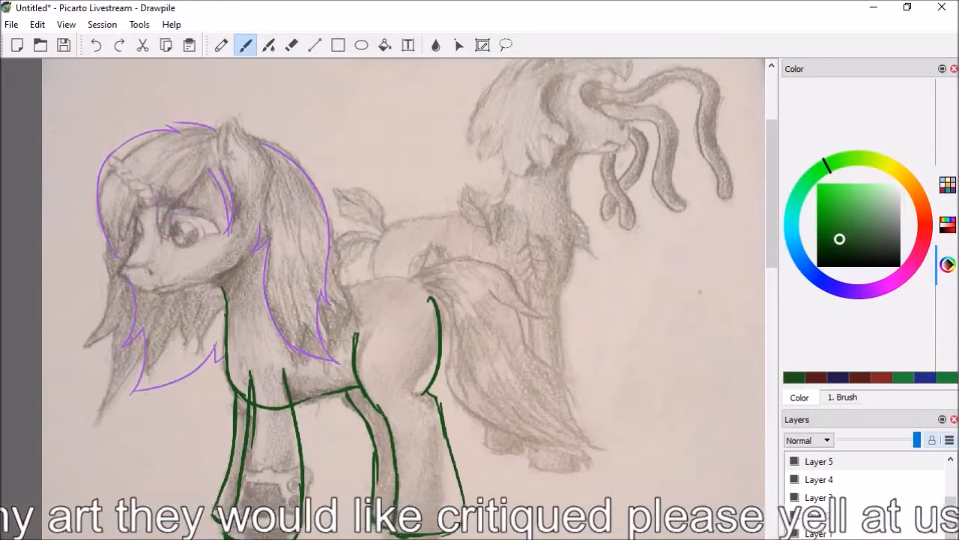
mouse_move(252, 374)
left_mouse_down()
mouse_move(290, 375)
mouse_move(258, 377)
mouse_move(251, 387)
left_mouse_up()
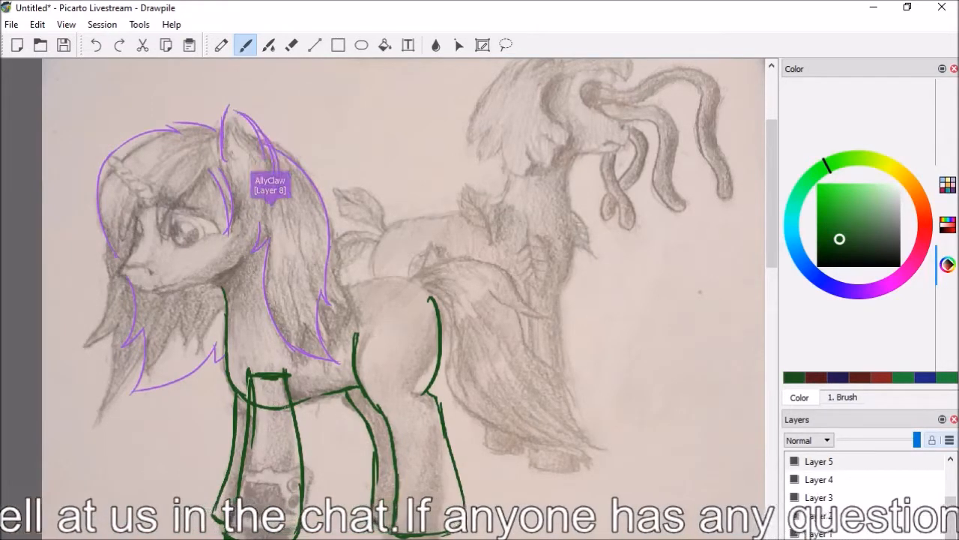
key("e")
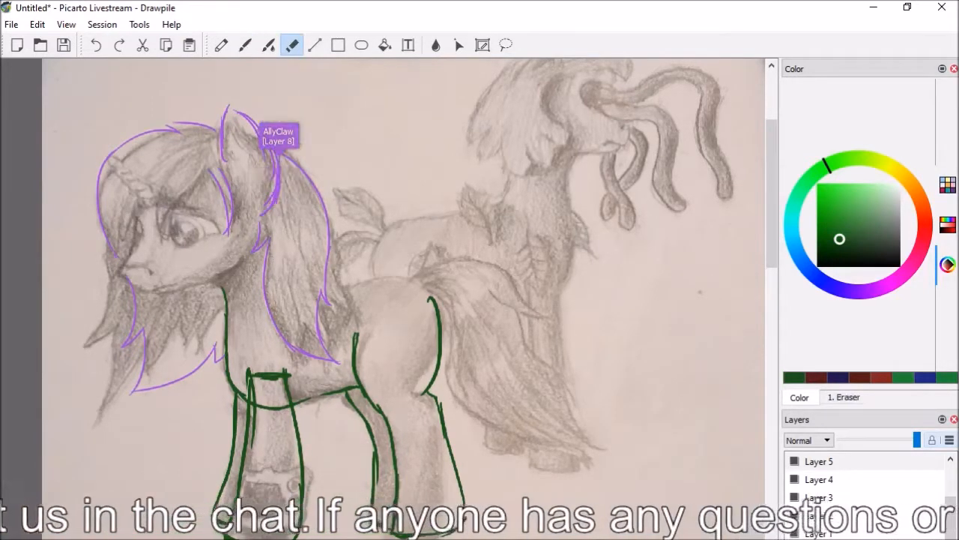
key("b")
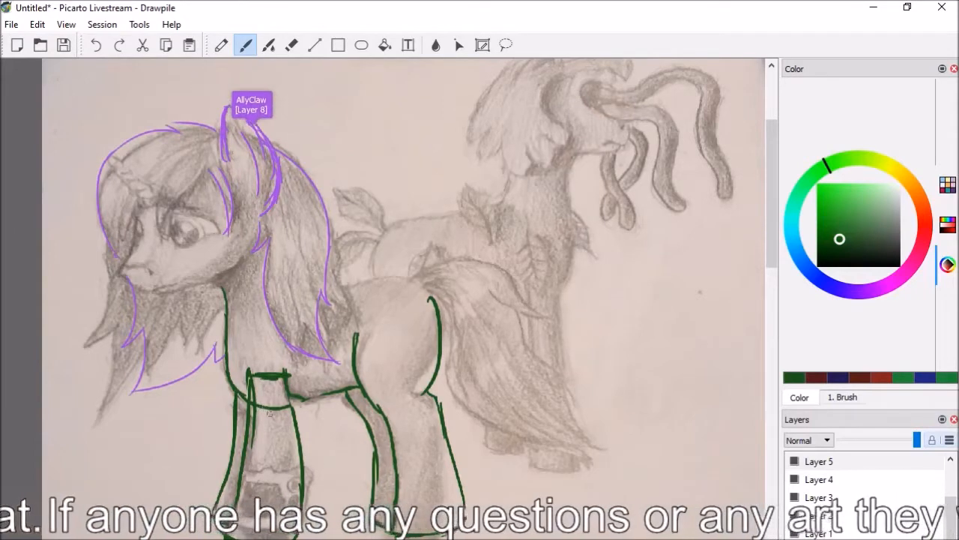
key("e")
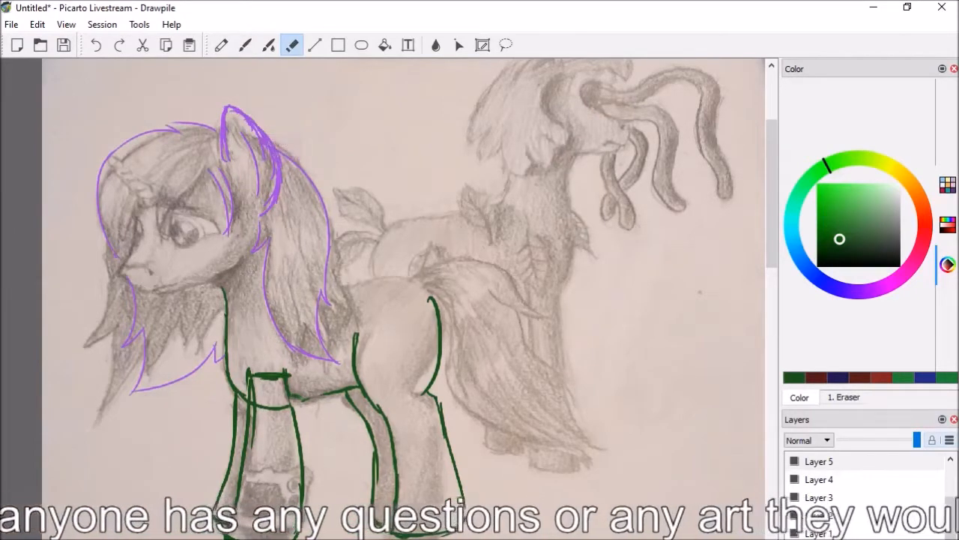
key("b")
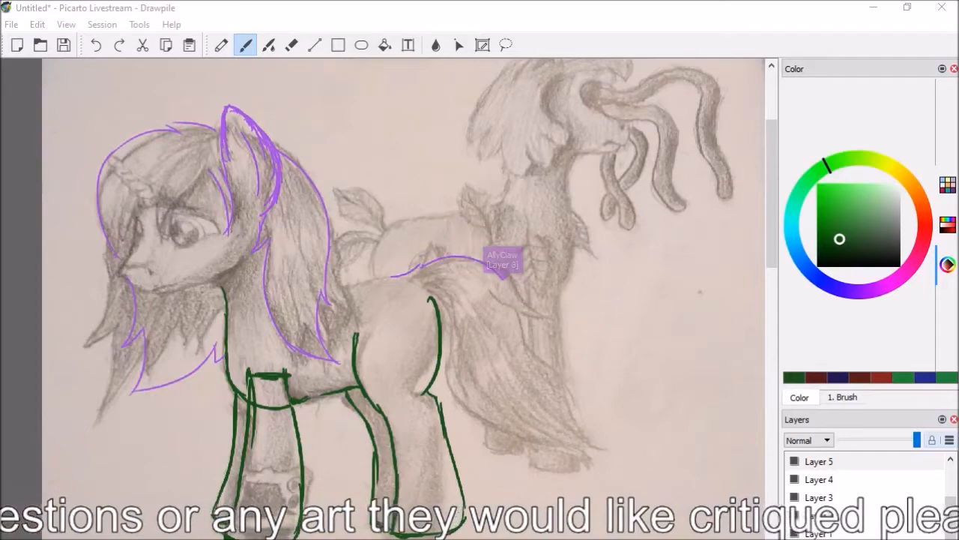
Bring the Discord #art channel over the canvas and examine the pony reference images posted there
mouse_move(180, 0)
left_mouse_down()
mouse_move(450, 1)
mouse_move(486, 68)
mouse_move(539, 80)
left_mouse_up()
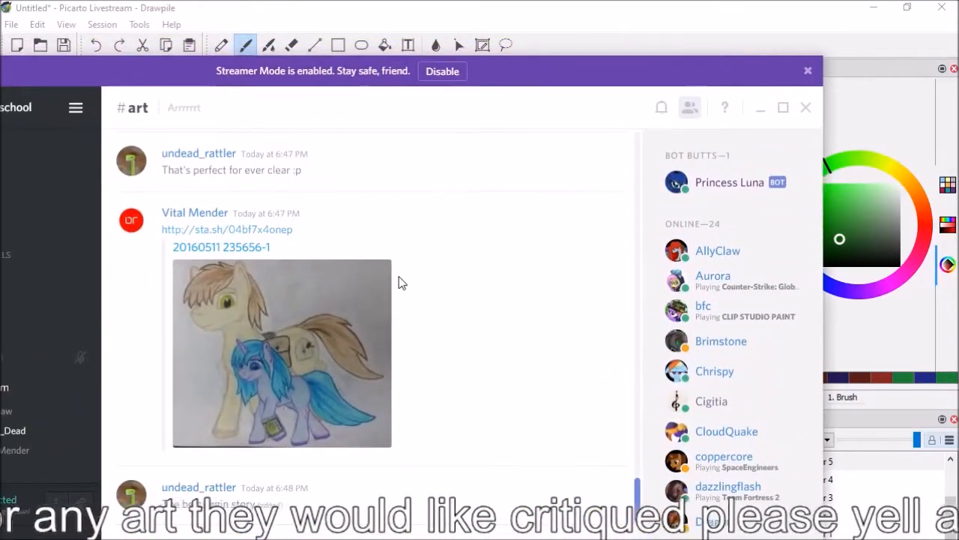
scroll(399, 282, "up", 4)
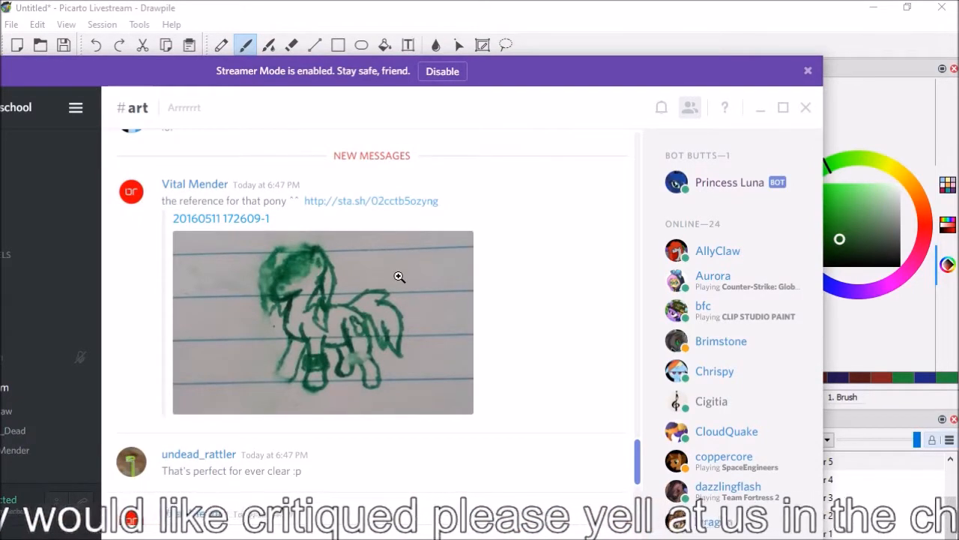
View the next pony reference image in the Discord channel, and move the chat window off the canvas
scroll(399, 276, "down", 4)
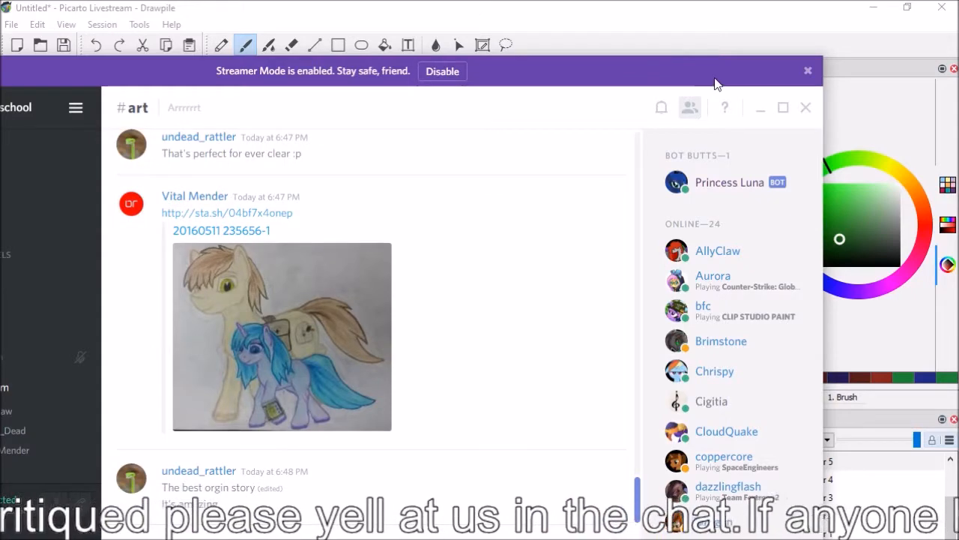
left_click_drag(694, 73, 631, 0)
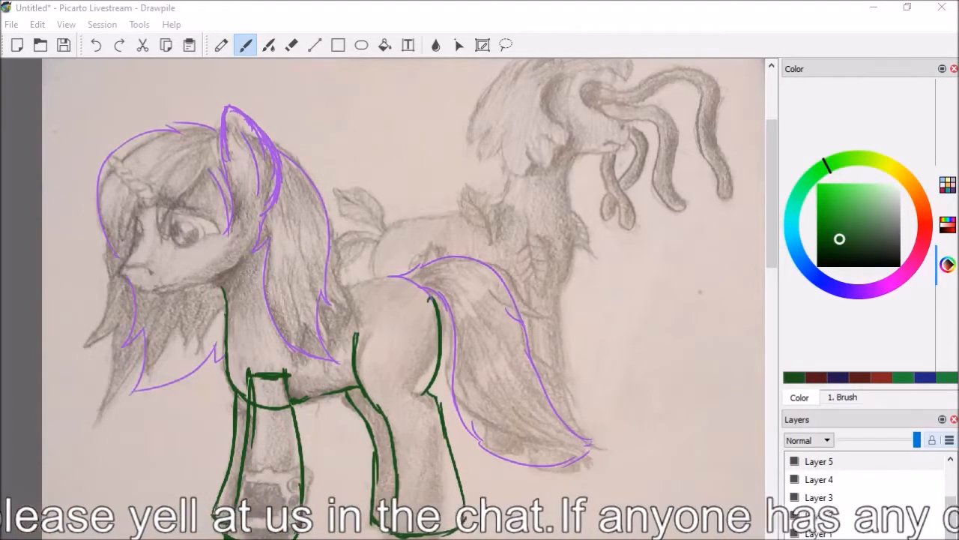
Paste the seated brown pegasus artwork from an image file onto Layer 4 of the Drawpile canvas
scroll(384, 293, "down", 6)
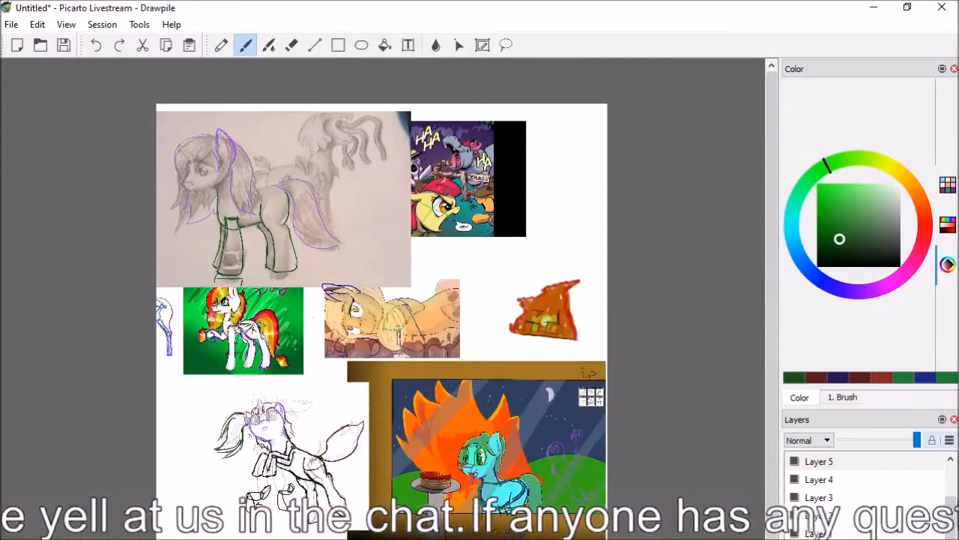
left_click(815, 479)
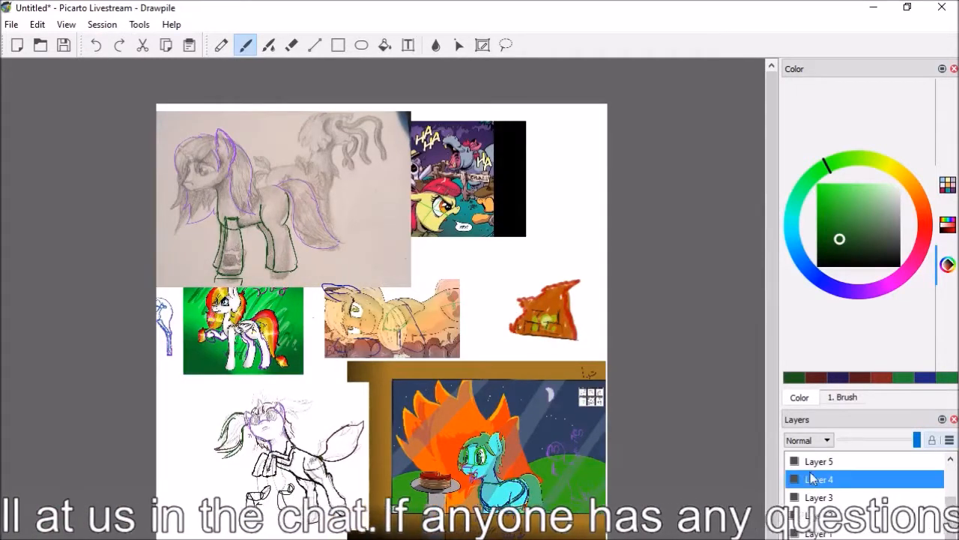
left_click(11, 24)
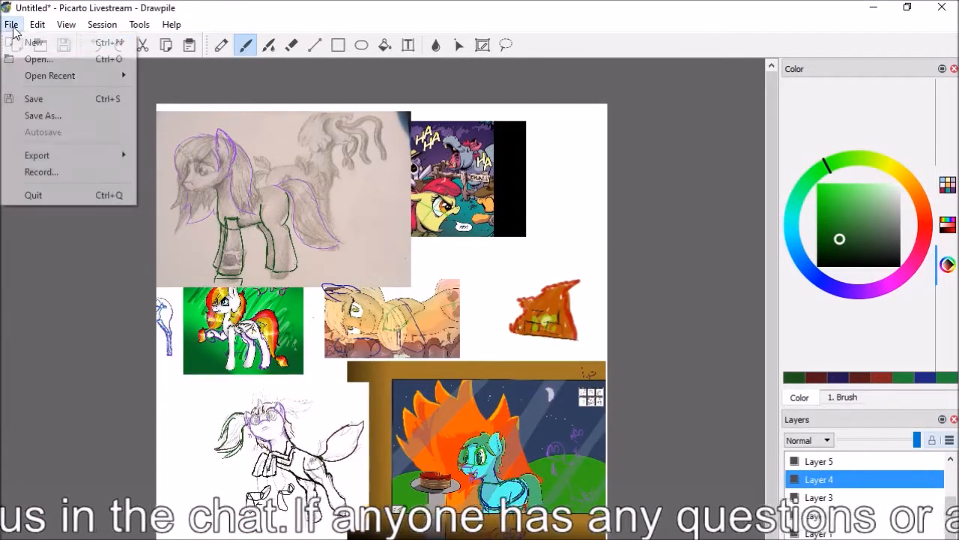
mouse_move(31, 29)
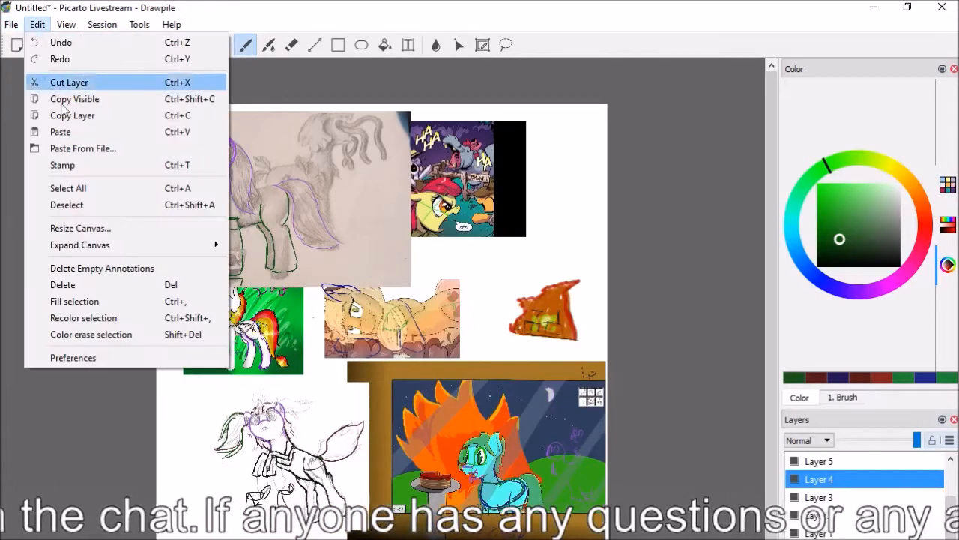
left_click(68, 148)
left_click(162, 137)
left_click(162, 137)
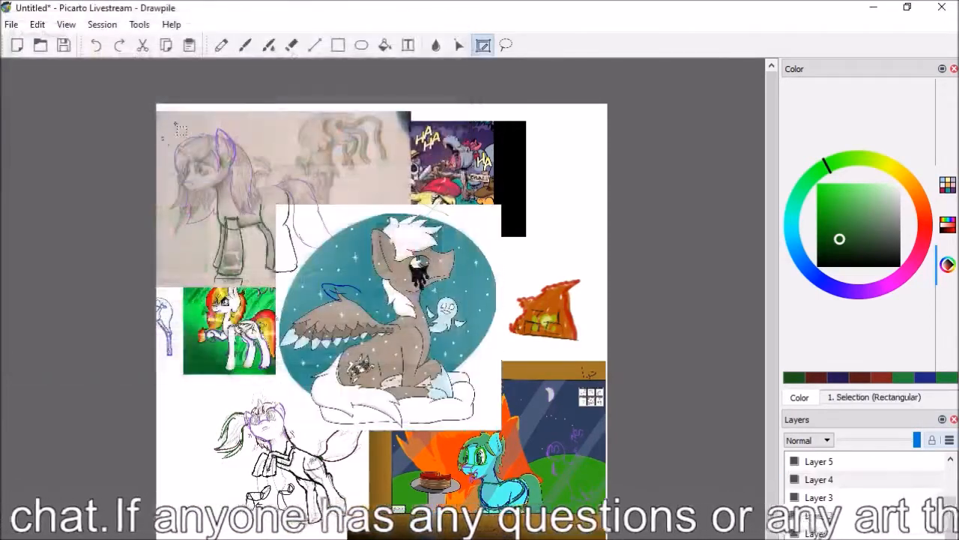
Move Layer 4 up the layer stack to directly above Layer 7
left_click_drag(807, 483, 811, 460)
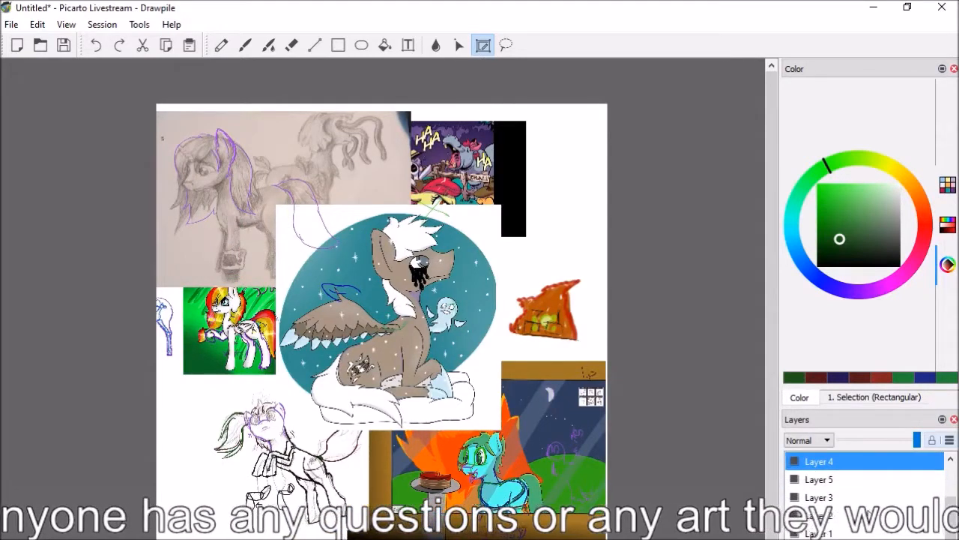
left_click_drag(953, 516, 828, 425)
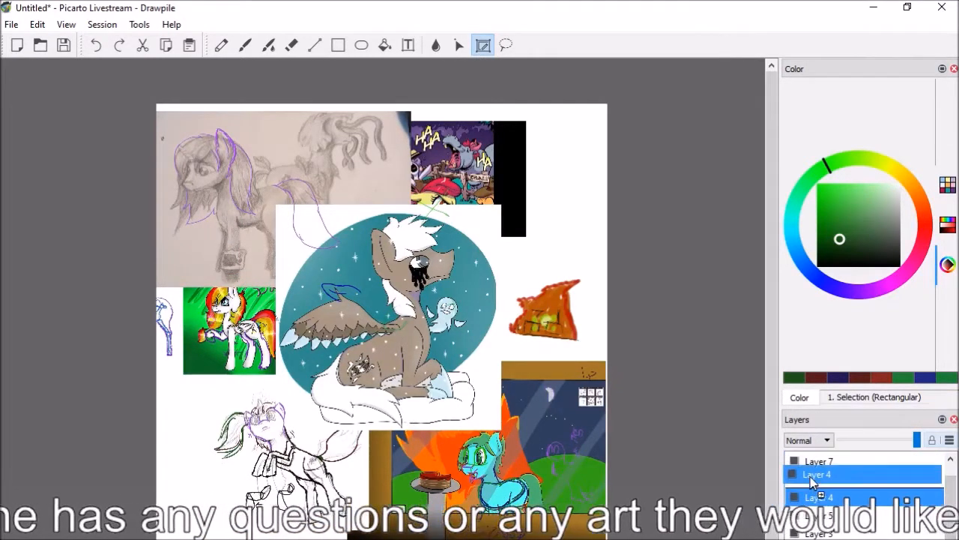
mouse_move(810, 482)
left_mouse_down()
mouse_move(812, 459)
mouse_move(813, 468)
left_mouse_up()
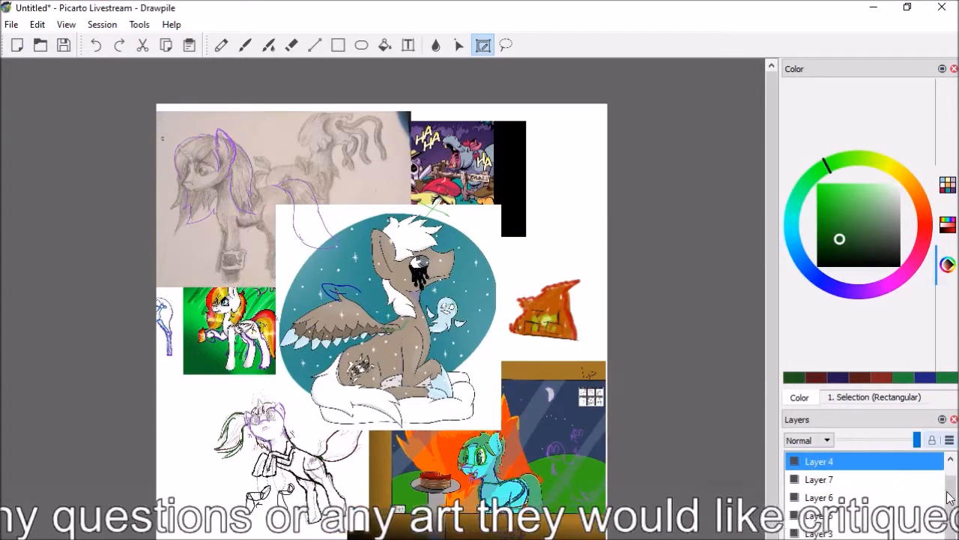
Hide Layer 8 to check which guide lines it holds, and delete that layer
scroll(949, 497, "up", 1)
left_click(810, 466)
left_click(795, 461)
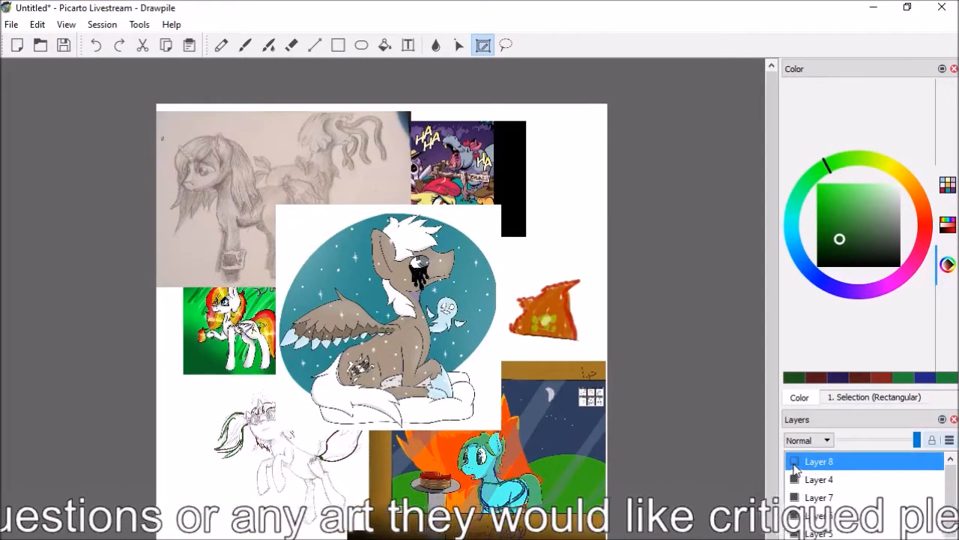
right_click(811, 465)
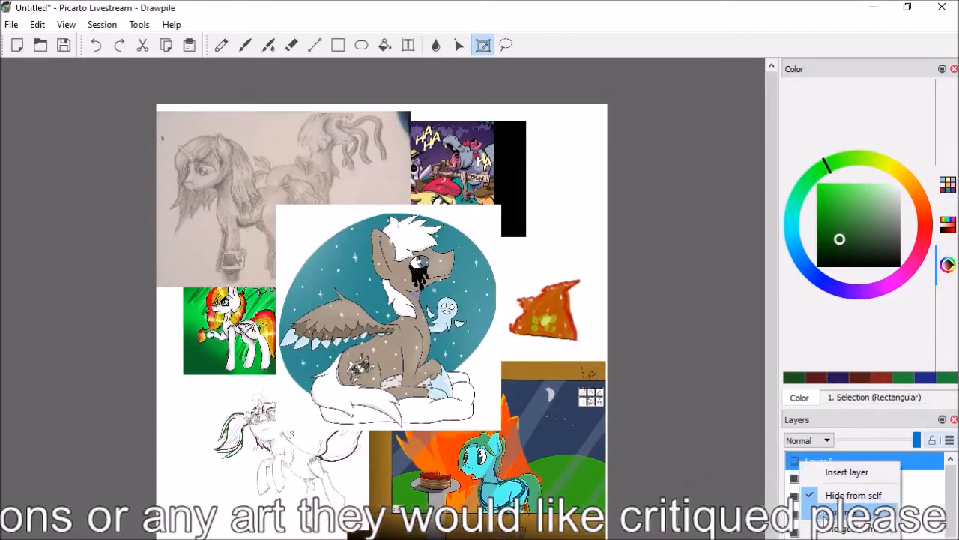
left_click(830, 538)
Delete Layers 7, 6 and 5 beneath Layer 4
right_click(808, 484)
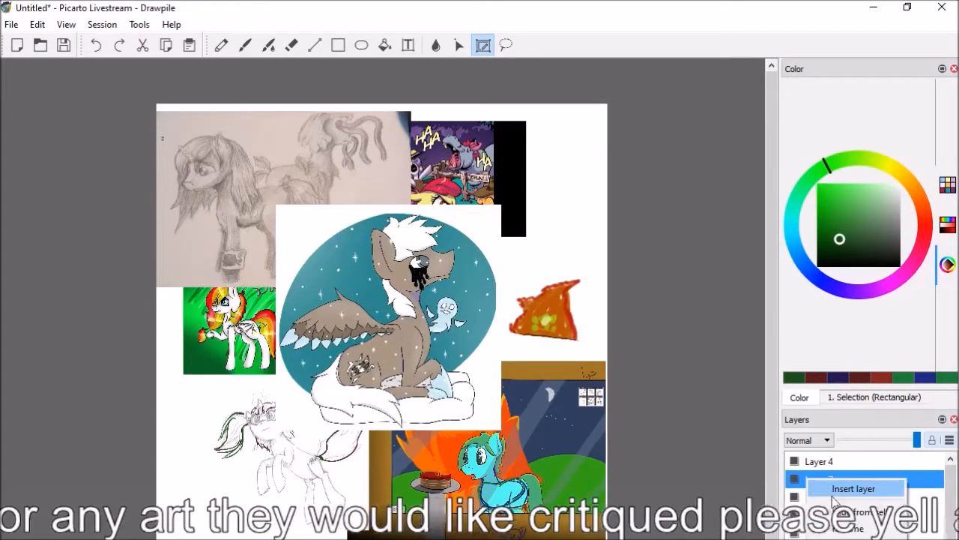
left_click(823, 524)
right_click(807, 482)
left_click(826, 536)
right_click(807, 482)
left_click(829, 533)
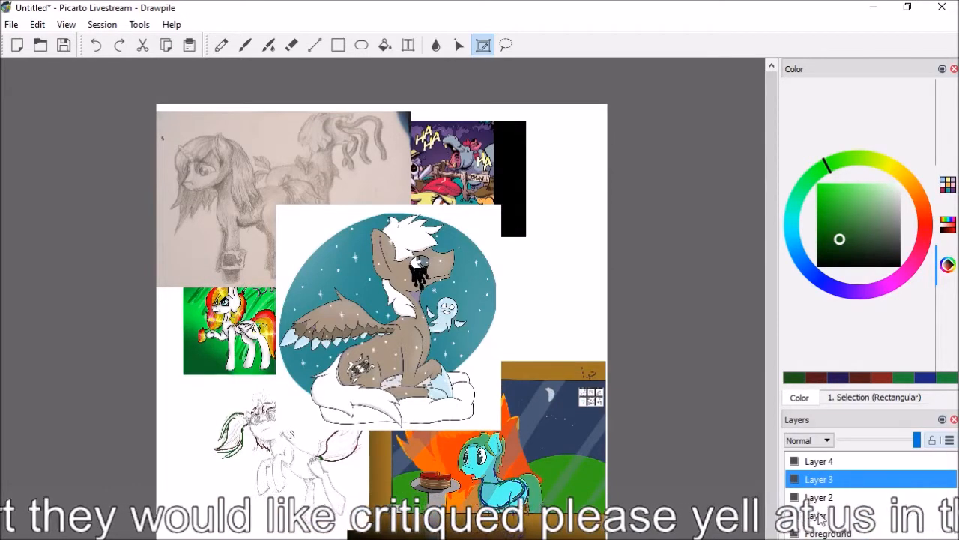
Delete Layers 3, 2 and 1 and the Foreground layer, keeping only Layer 4 and the Background
right_click(807, 482)
left_click(828, 534)
right_click(807, 479)
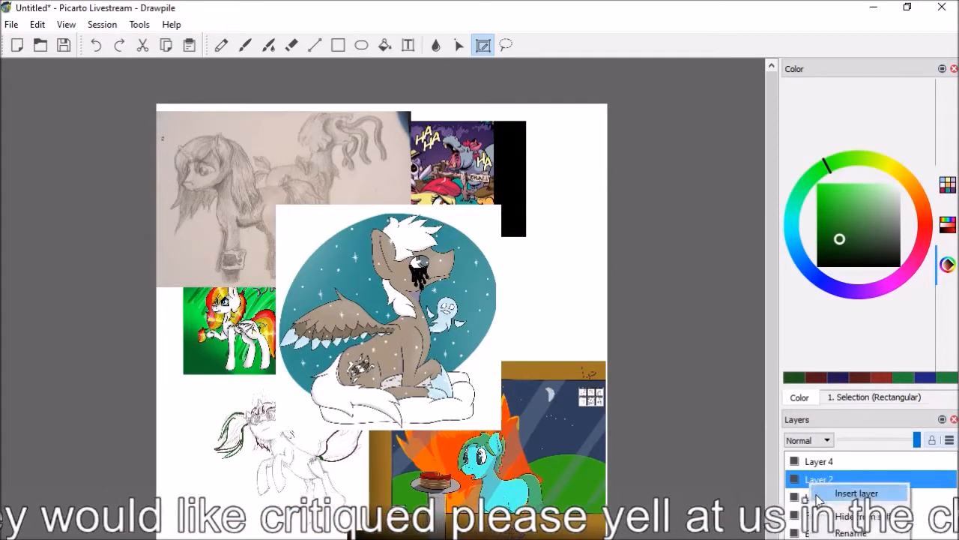
left_click(827, 533)
right_click(808, 479)
left_click(827, 534)
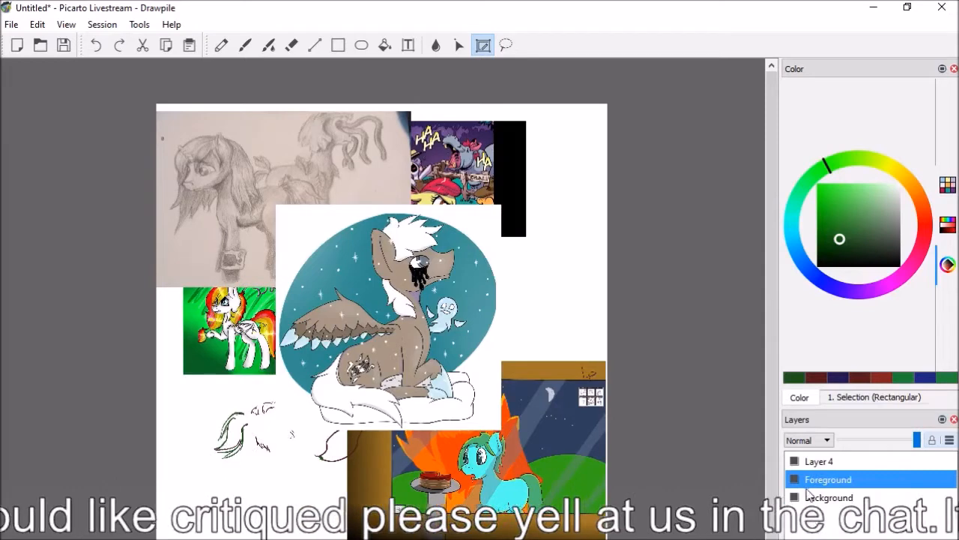
right_click(809, 487)
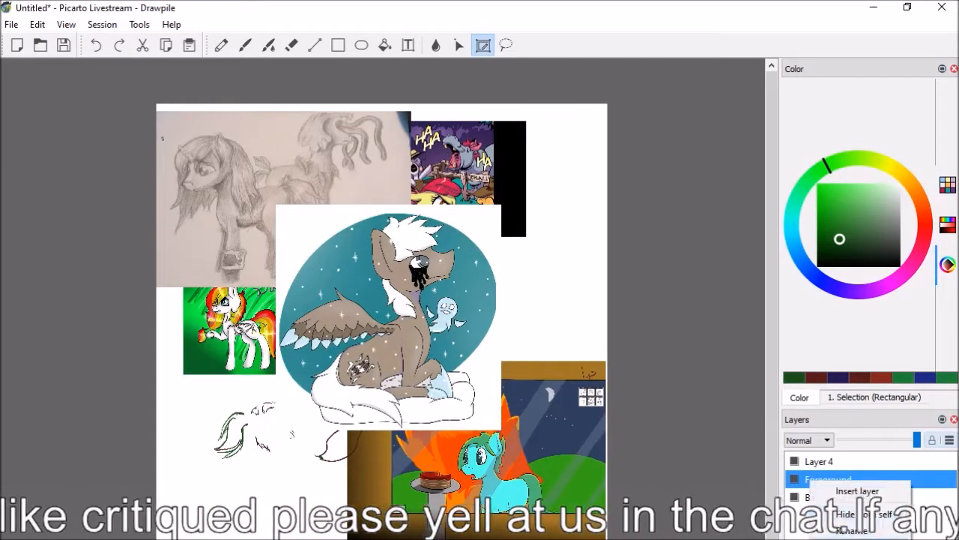
left_click(827, 534)
Insert three new empty layers, Layer 5, Layer 6 and Layer 7, stacked in that order above Layer 4
right_click(828, 484)
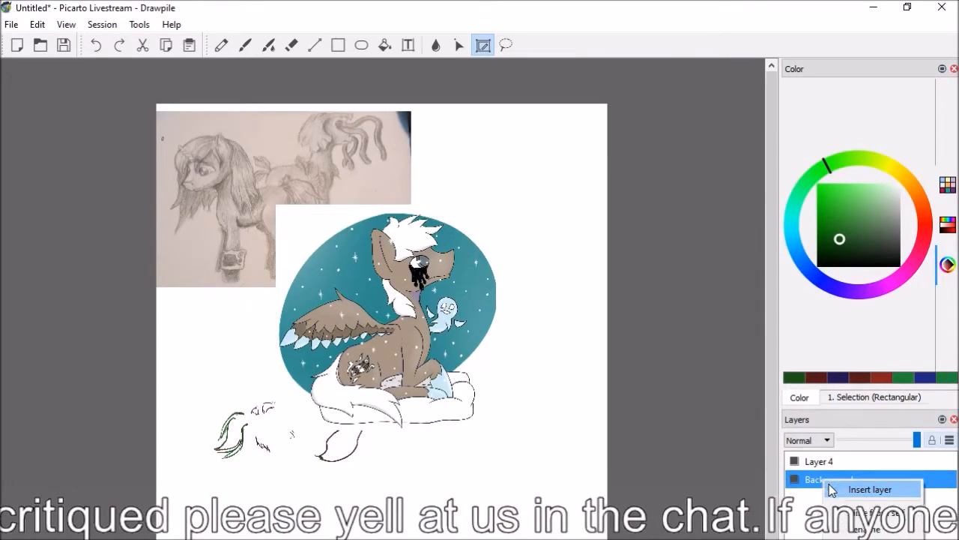
left_click(862, 490)
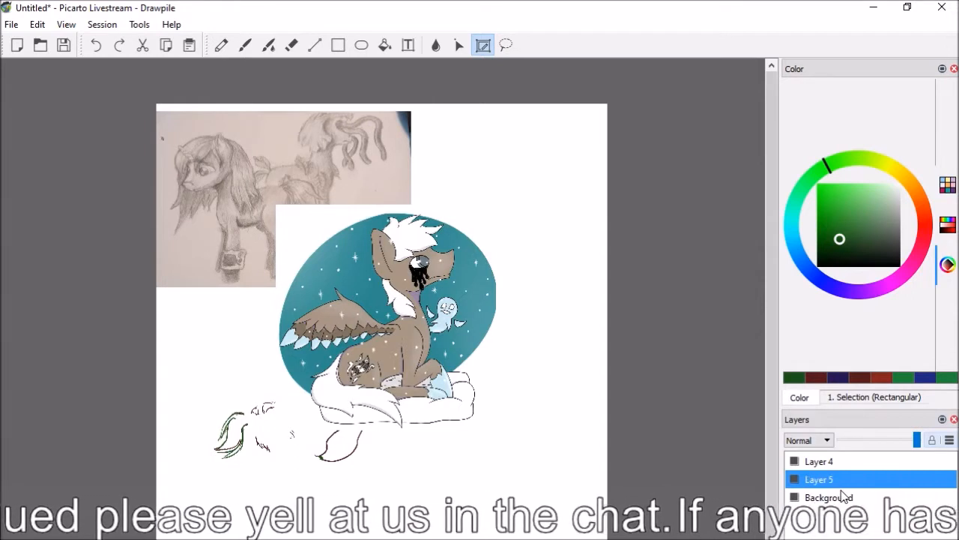
left_click_drag(813, 479, 809, 467)
right_click(814, 461)
left_click(832, 466)
right_click(817, 461)
left_click(838, 477)
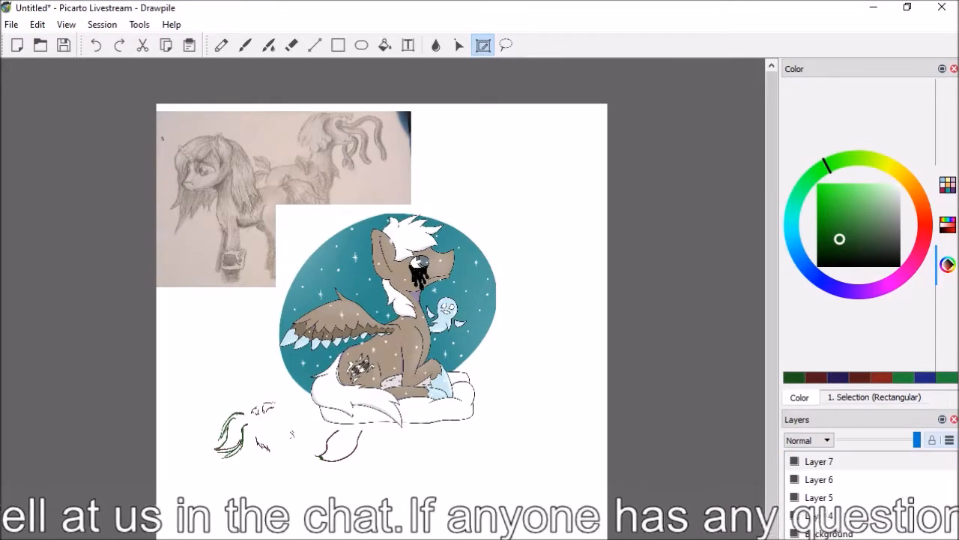
Bring the seated brown pegasus artwork into close view for the critique
scroll(728, 433, "up", 5)
left_click_drag(658, 539, 680, 539)
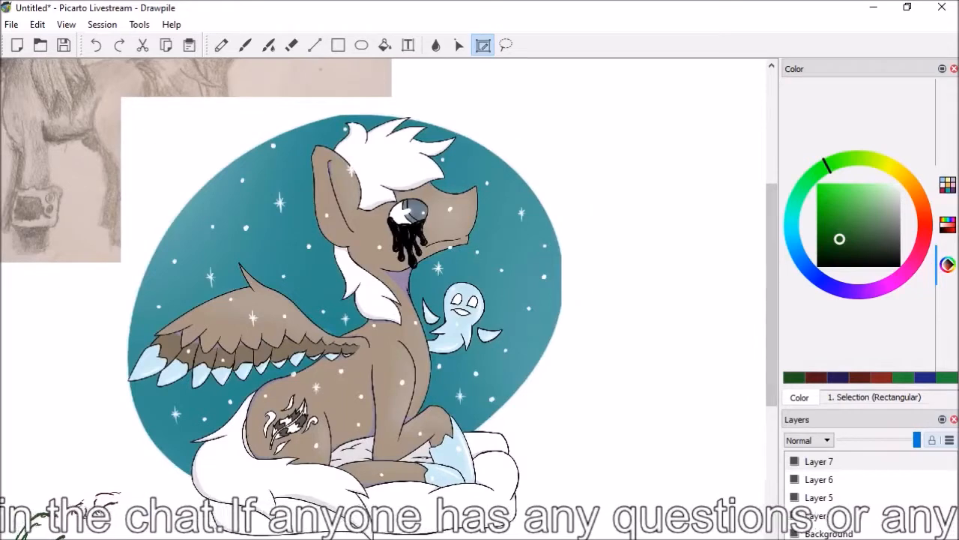
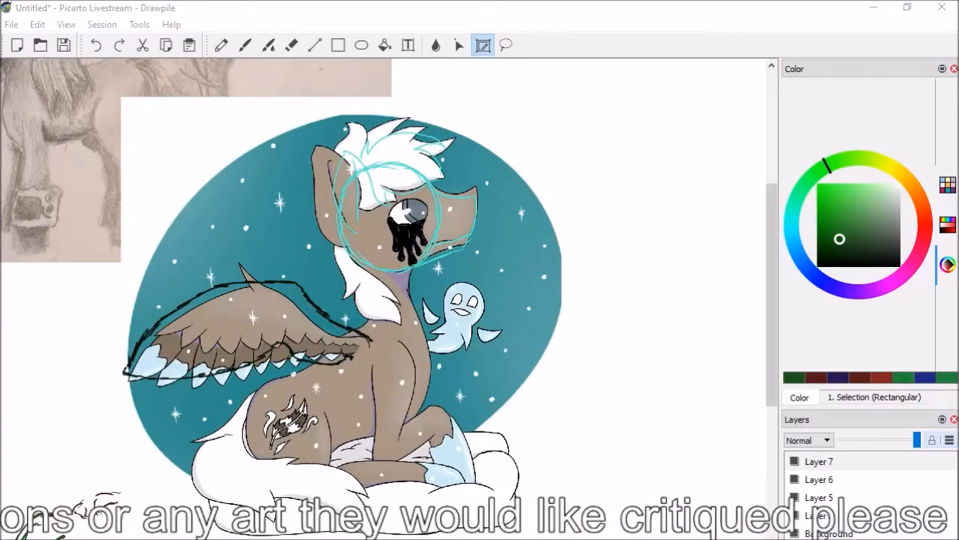
On Layer 5, trace the brown pegasus's shoulder curve and the back edge of its foreleg in dark green with the Brush
left_click_drag(775, 327, 774, 322)
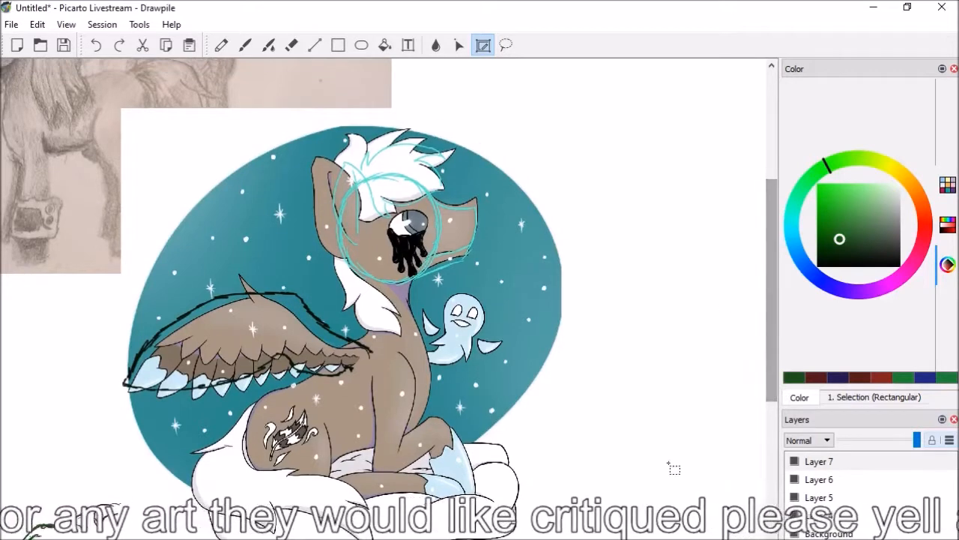
scroll(683, 535, "up", 1)
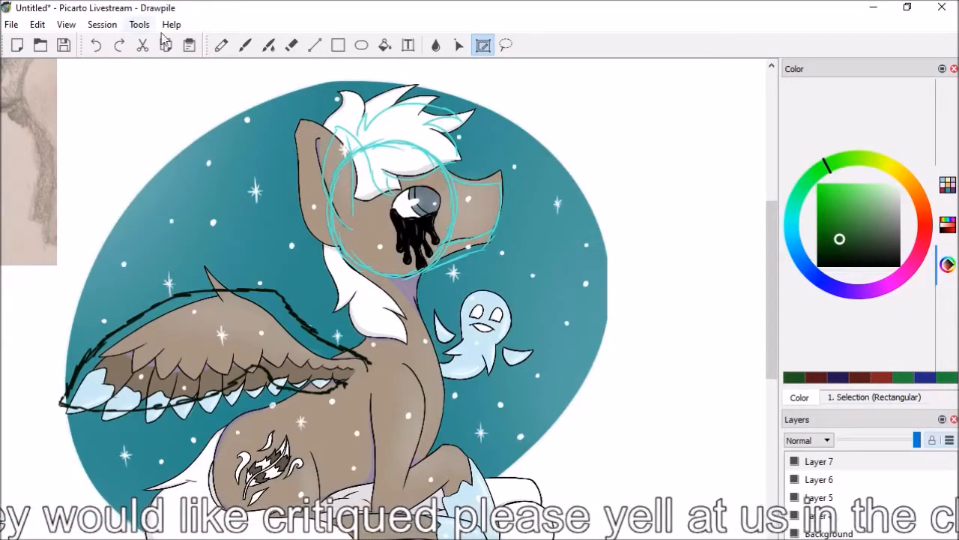
left_click(245, 45)
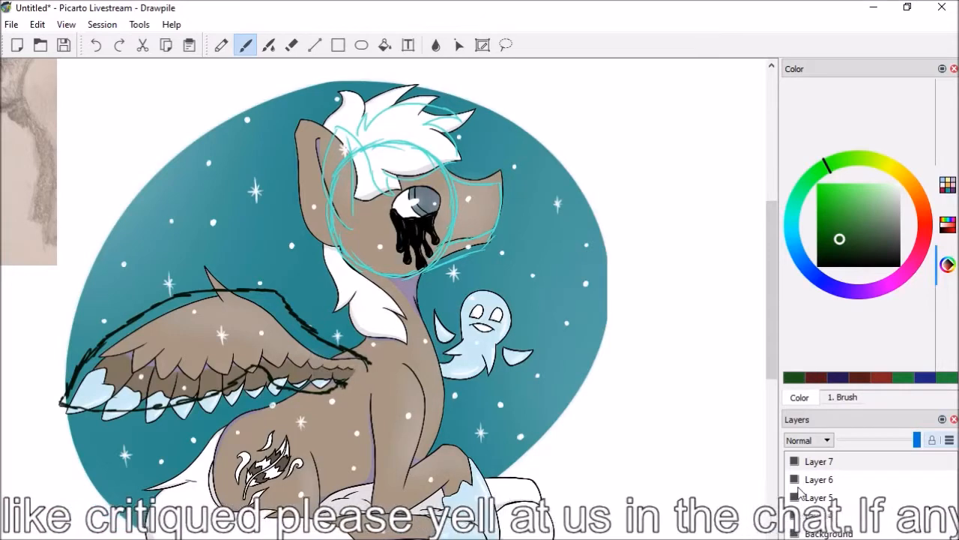
left_click(855, 497)
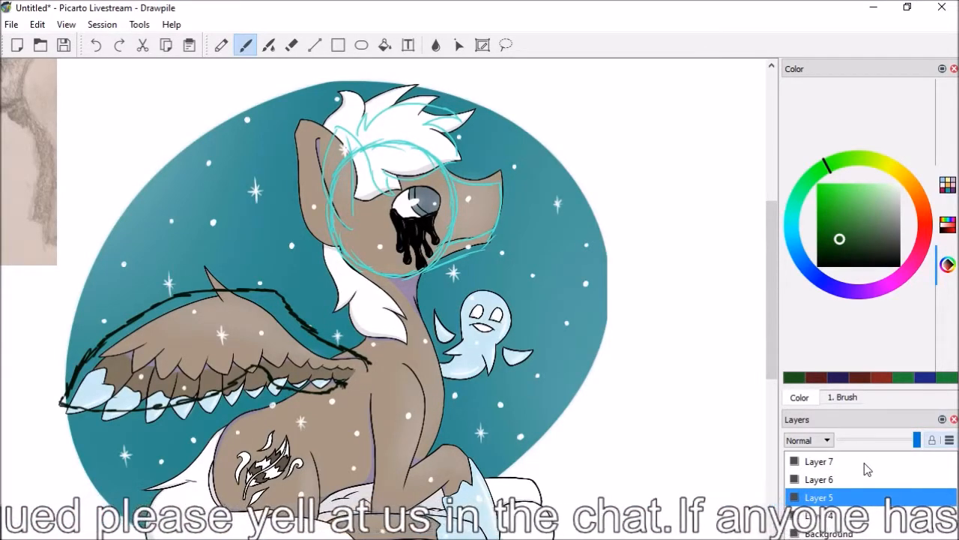
mouse_move(393, 363)
left_mouse_down()
mouse_move(409, 366)
mouse_move(423, 406)
mouse_move(365, 459)
left_mouse_up()
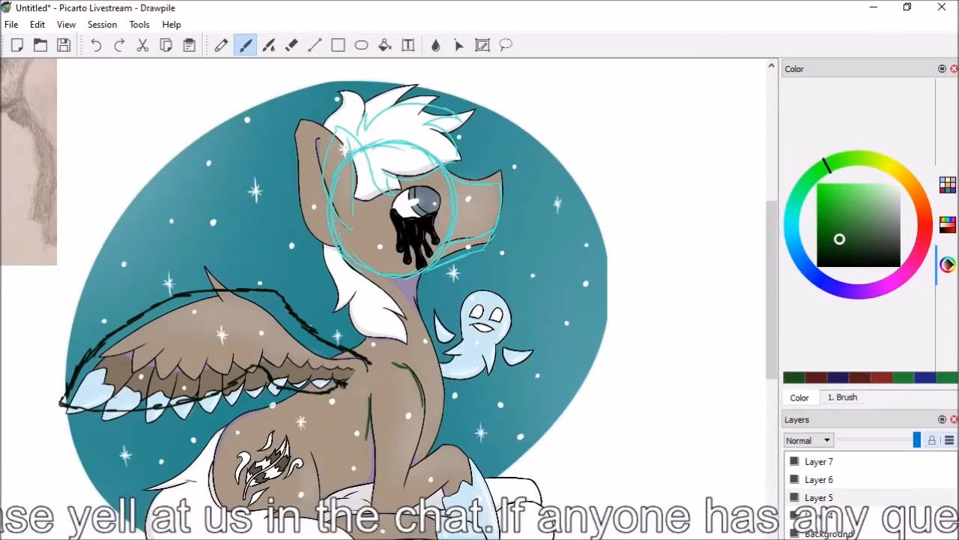
left_click(101, 45)
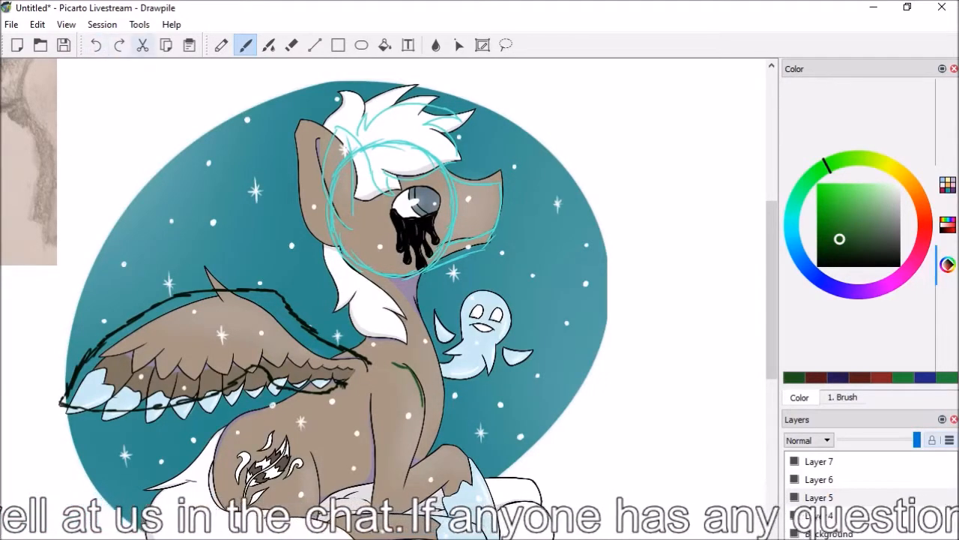
left_click_drag(371, 400, 374, 477)
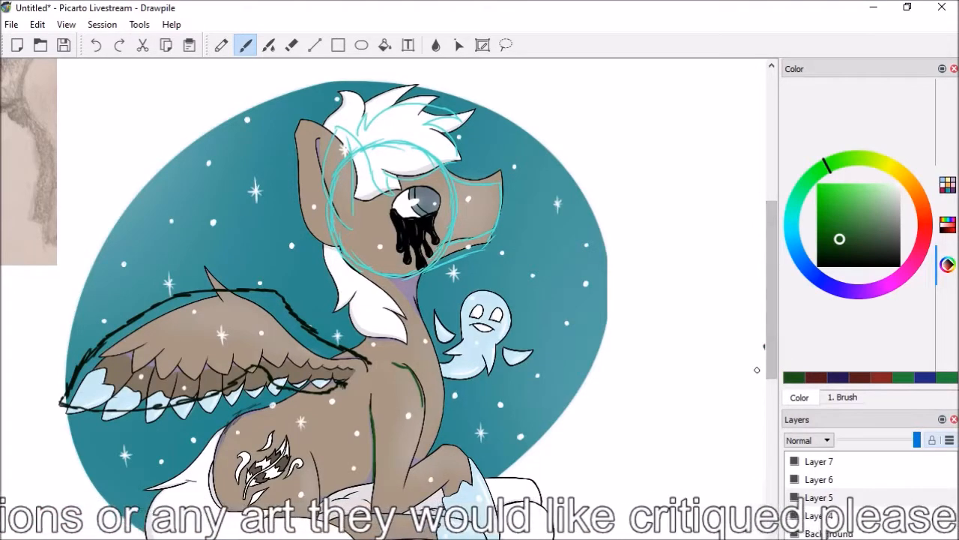
Sketch the folded hind leg in green, with the thigh's front edge, the rump line, and the lower leg's upper and lower edges
scroll(753, 384, "down", 2)
left_click_drag(308, 365, 311, 468)
mouse_move(222, 345)
left_mouse_down()
mouse_move(217, 417)
mouse_move(246, 468)
mouse_move(315, 477)
left_mouse_up()
left_click_drag(321, 441, 413, 420)
left_click_drag(309, 477, 378, 457)
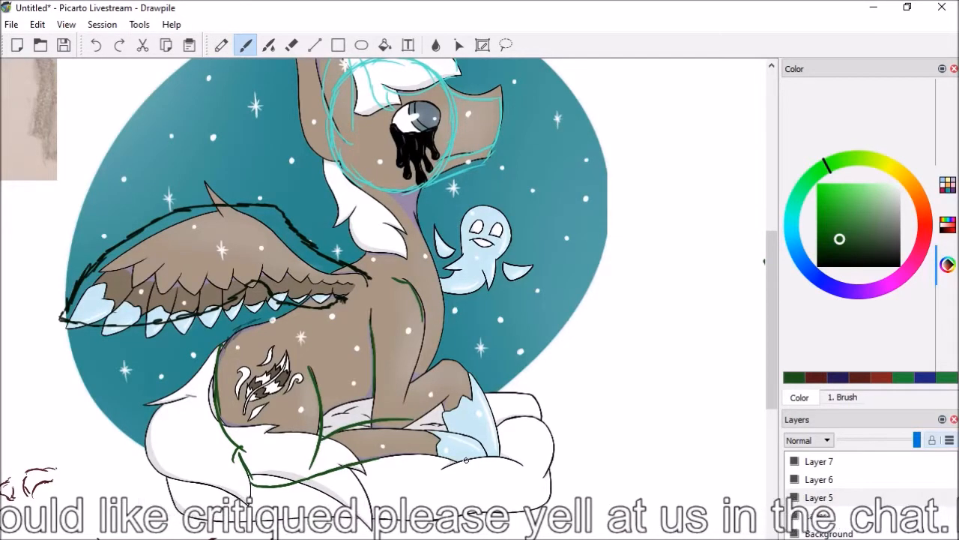
Undo the lower-leg stroke and rework the back edge and base of the hind leg over the white tail with the Eraser and Brush
left_click(96, 45)
key("e")
mouse_move(238, 440)
left_mouse_down()
mouse_move(242, 452)
mouse_move(225, 434)
mouse_move(255, 443)
mouse_move(270, 480)
left_mouse_up()
key("b")
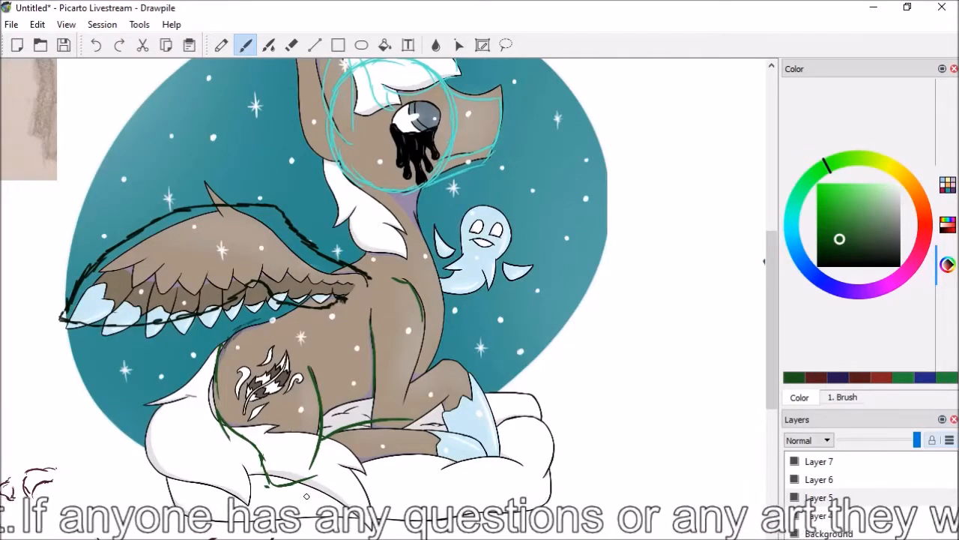
key("e")
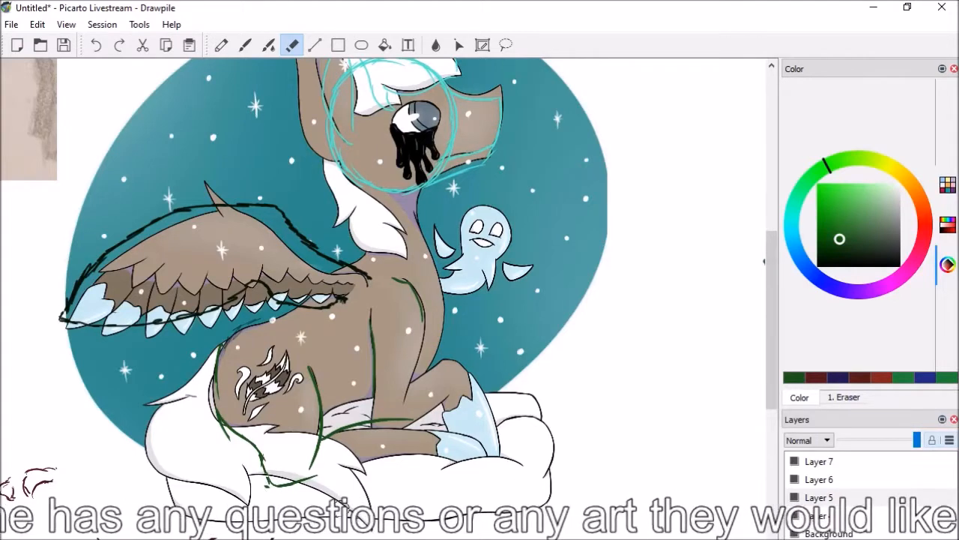
key("b")
key("e")
key("b")
key("e")
key("b")
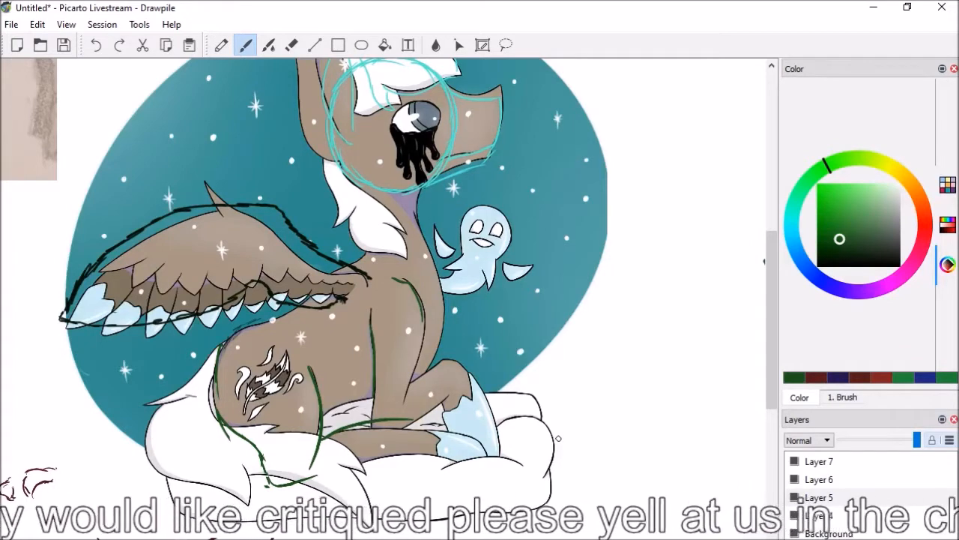
Try flowing green tail strands sweeping from the rump over the cloud, and erase them while keeping the hind leg guide
left_click_drag(275, 440, 327, 453)
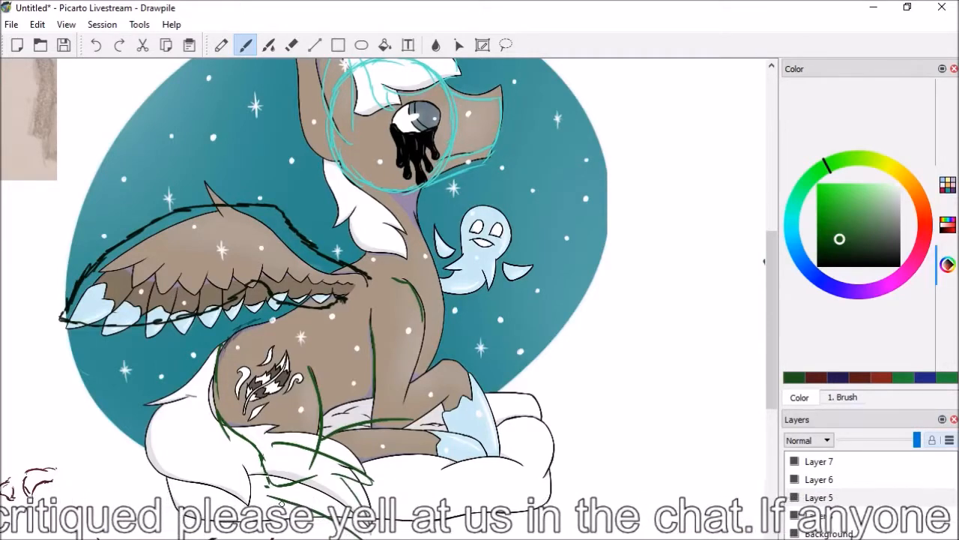
left_click_drag(160, 402, 248, 506)
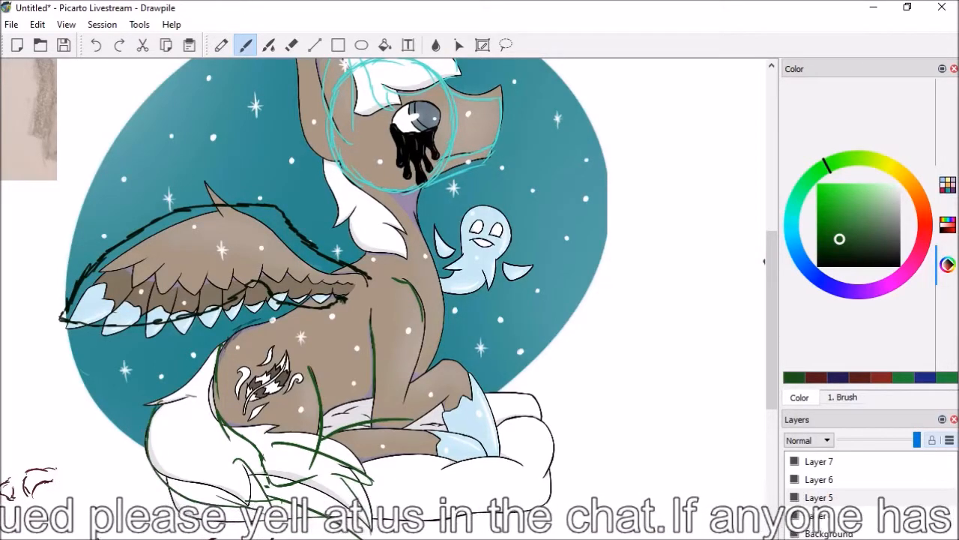
mouse_move(209, 425)
left_mouse_down()
mouse_move(295, 443)
mouse_move(360, 494)
left_mouse_up()
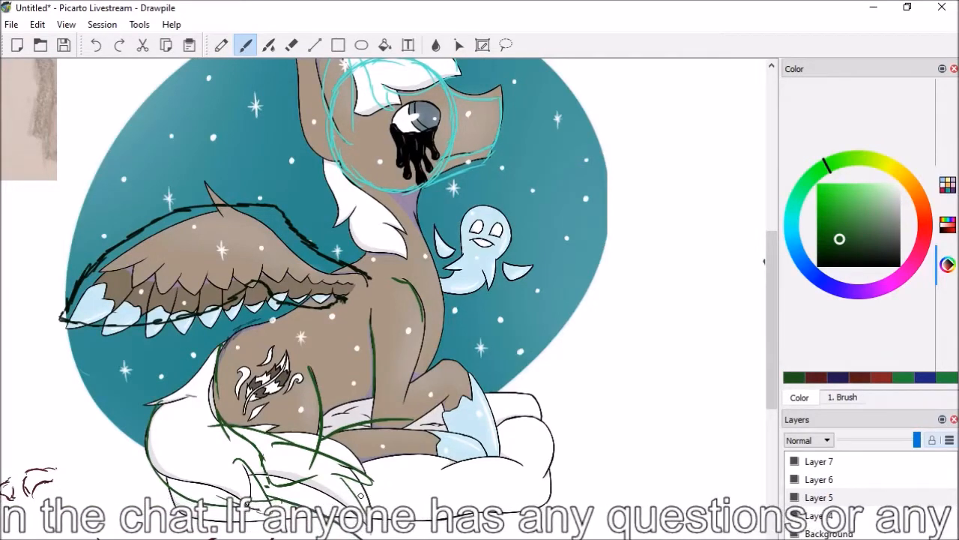
key("e")
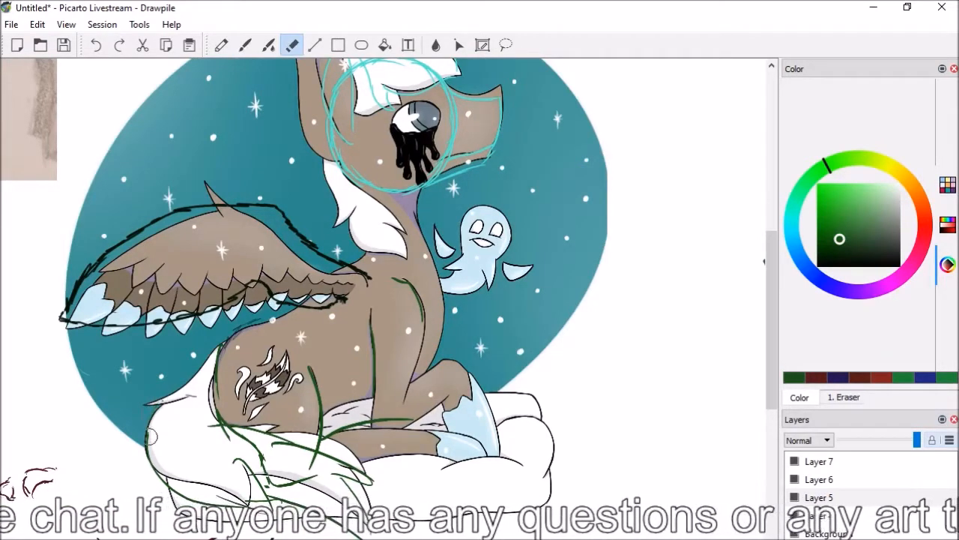
left_click_drag(241, 461, 263, 489)
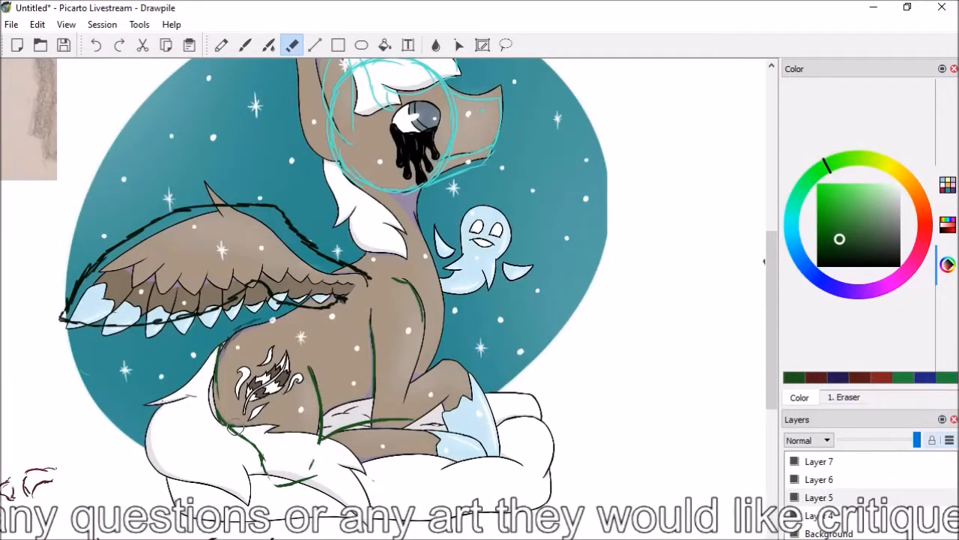
Mark the cloud's outer edge in green and draw two neck guides from the head circle down to the back and chest
key("b")
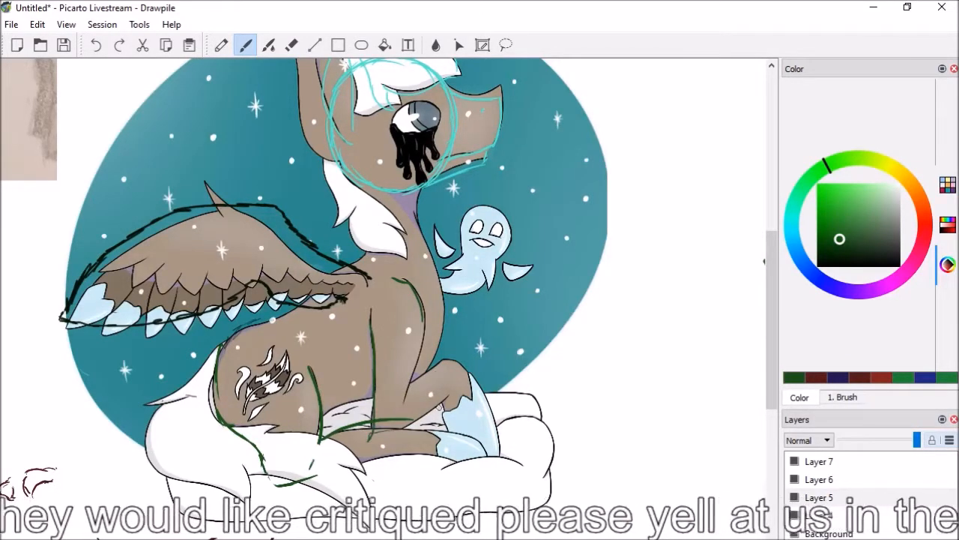
mouse_move(476, 393)
left_mouse_down()
mouse_move(504, 390)
mouse_move(552, 463)
left_mouse_up()
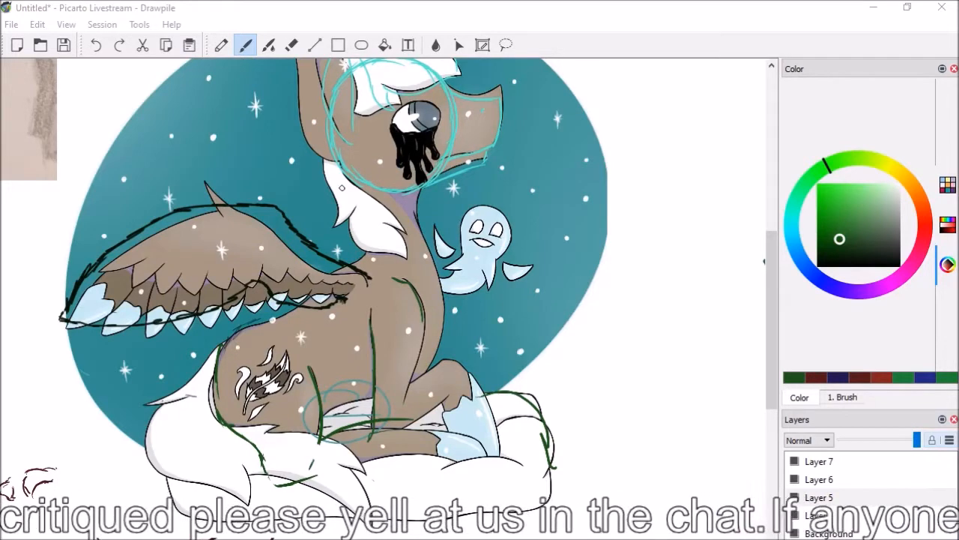
left_click_drag(342, 173, 361, 241)
left_click_drag(342, 174, 359, 288)
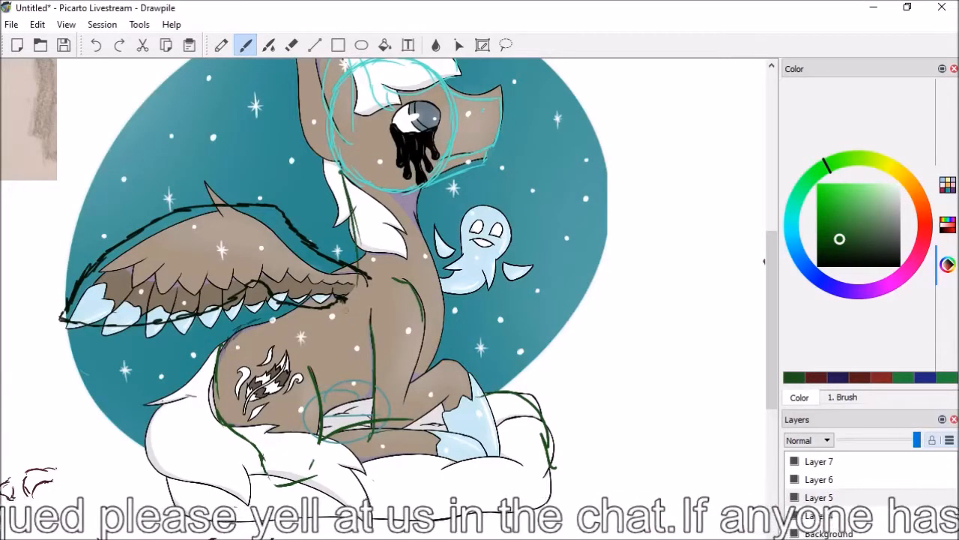
left_click_drag(425, 183, 447, 332)
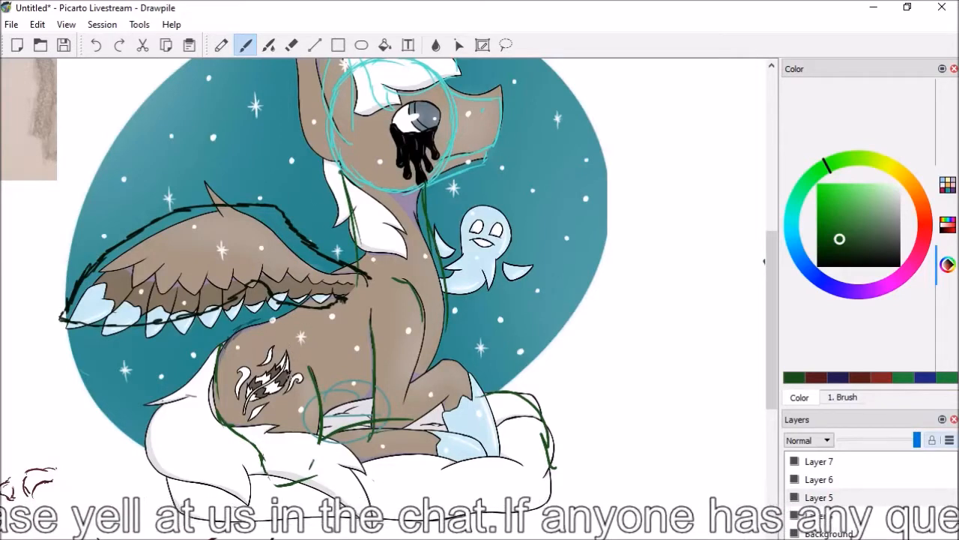
left_click_drag(323, 414, 329, 413)
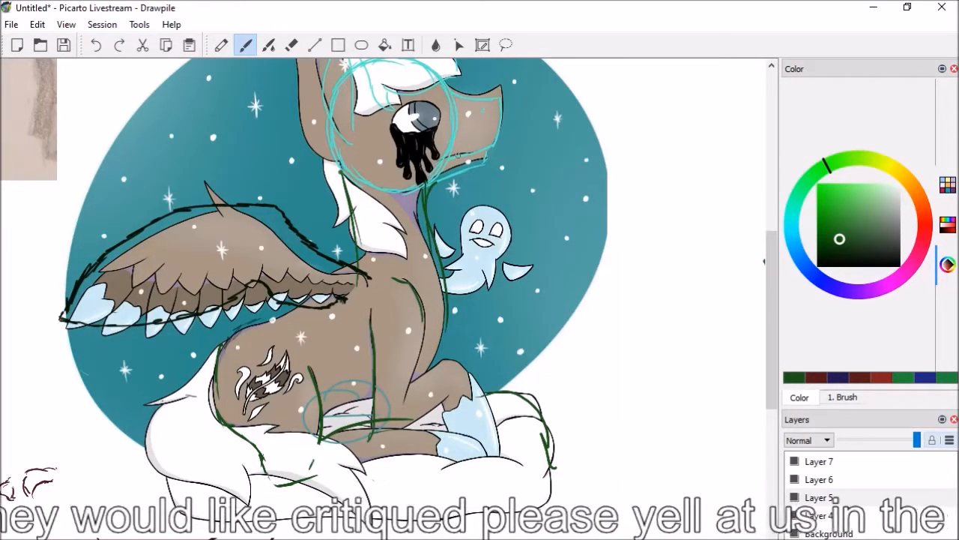
Paste the image file apple_boop_by_allyclaw-da2yjj6 from the Critique folder onto the canvas
left_click_drag(774, 383, 773, 364)
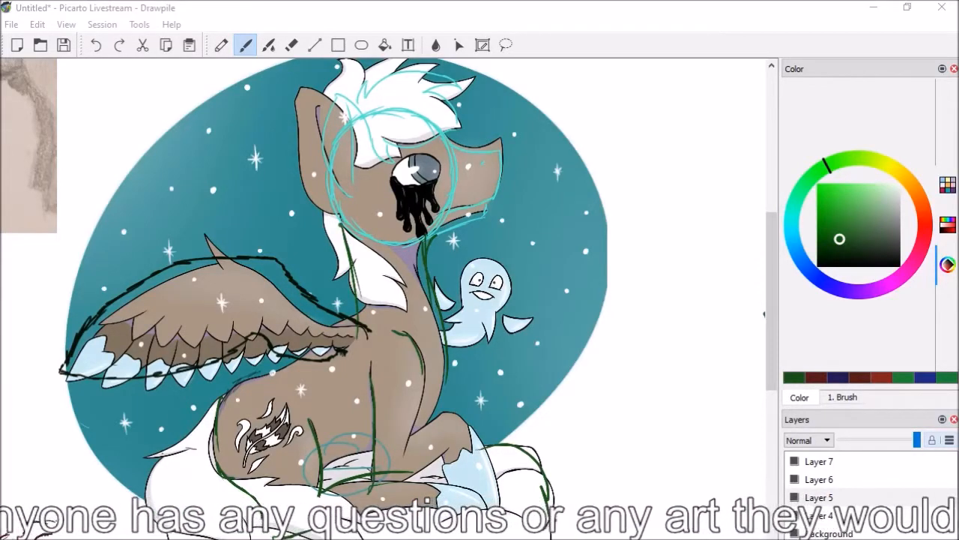
scroll(408, 309, "down", 5)
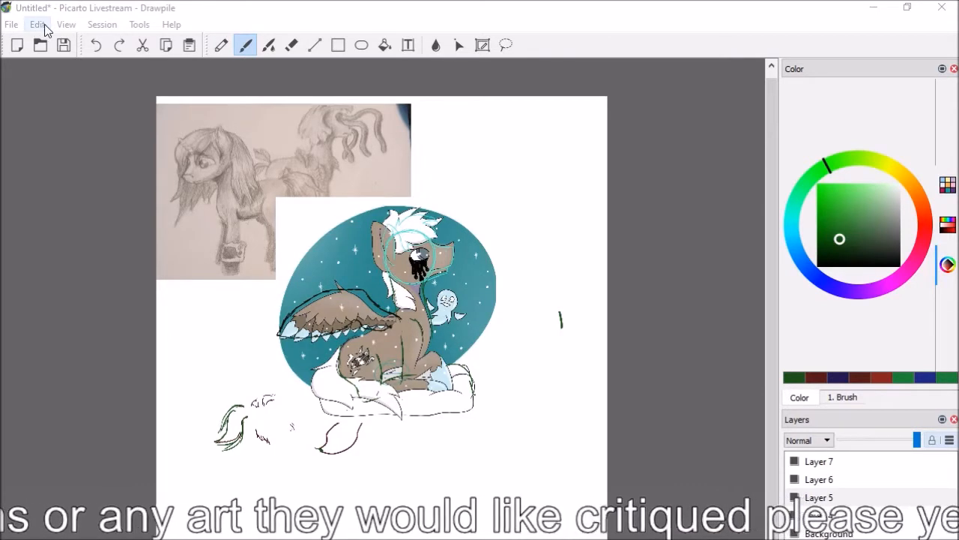
left_click(11, 24)
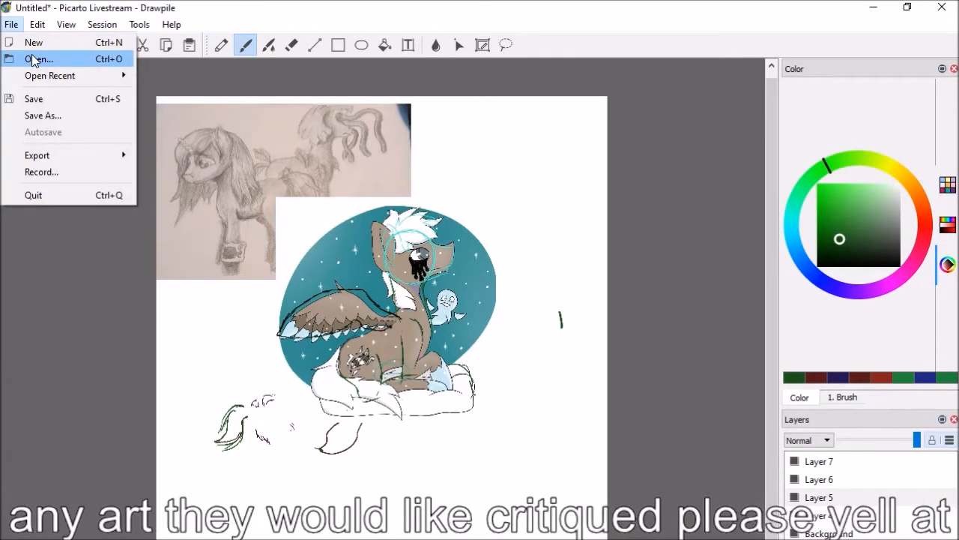
mouse_move(31, 26)
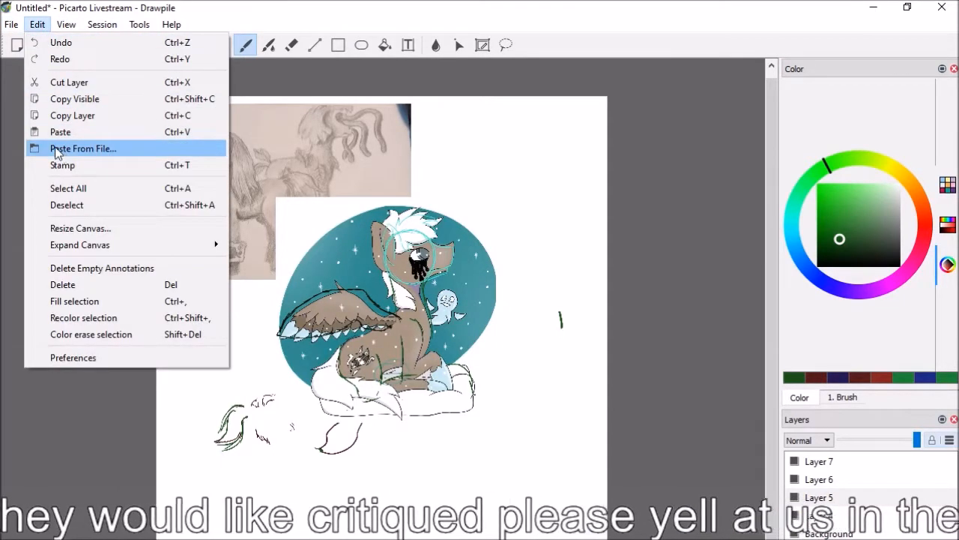
left_click(83, 148)
left_click(169, 148)
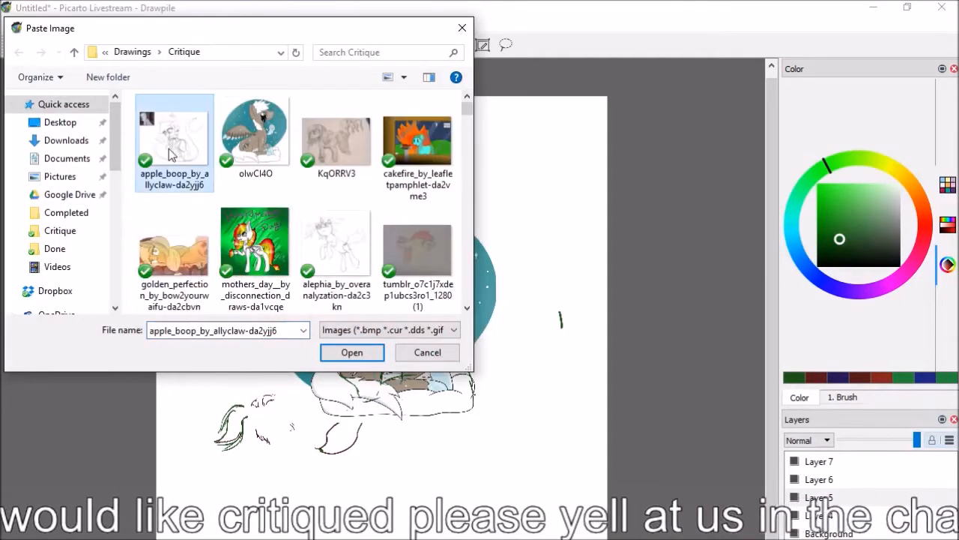
double_click(167, 148)
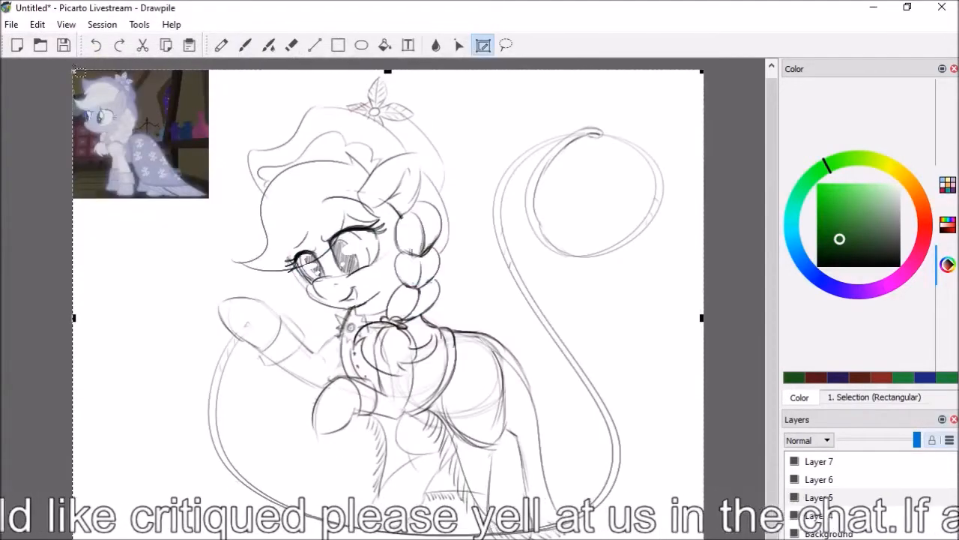
Scale the pasted pony sketch down, fit it within the canvas over the earlier artworks, and set it in place
left_click_drag(73, 71, 243, 204)
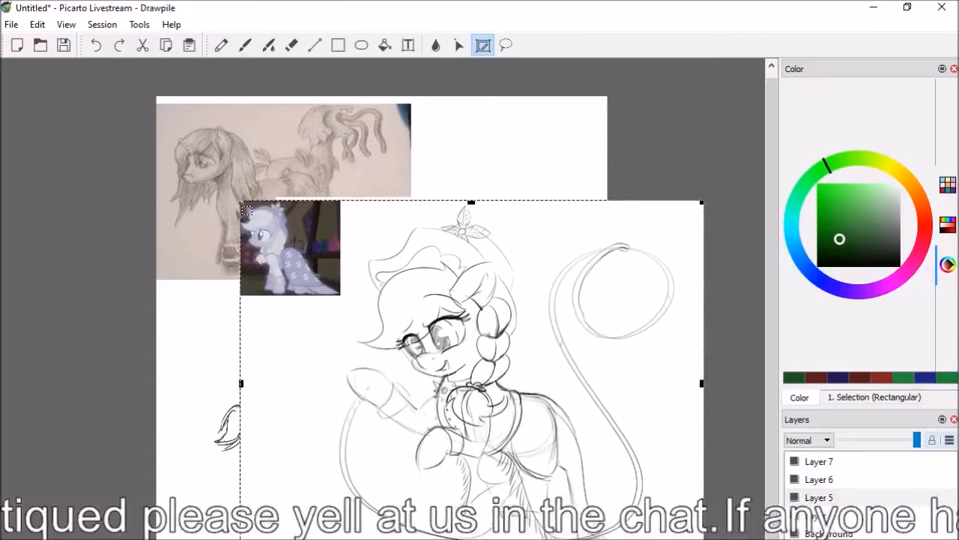
mouse_move(310, 299)
left_mouse_down()
mouse_move(219, 253)
mouse_move(230, 250)
left_mouse_up()
left_click(141, 204)
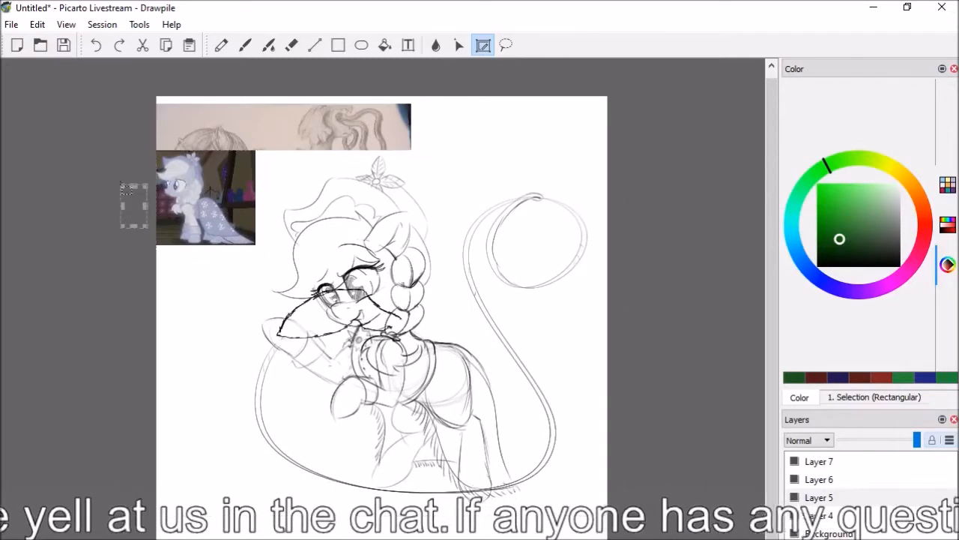
Move Layer 5 with the pasted sketch to the top of the stack and insert three new empty layers above it
left_click_drag(819, 497, 815, 459)
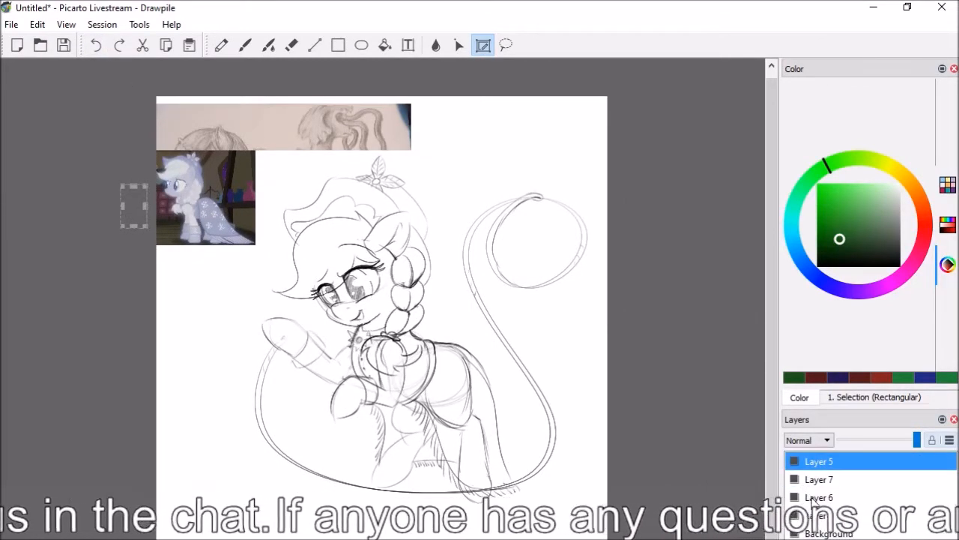
right_click(819, 463)
left_click(843, 469)
right_click(832, 461)
left_click(858, 471)
right_click(832, 462)
left_click(857, 470)
On Layer 8, trace the pony's far cheek edge below the smaller eye in dark green with the Brush
left_click(813, 492)
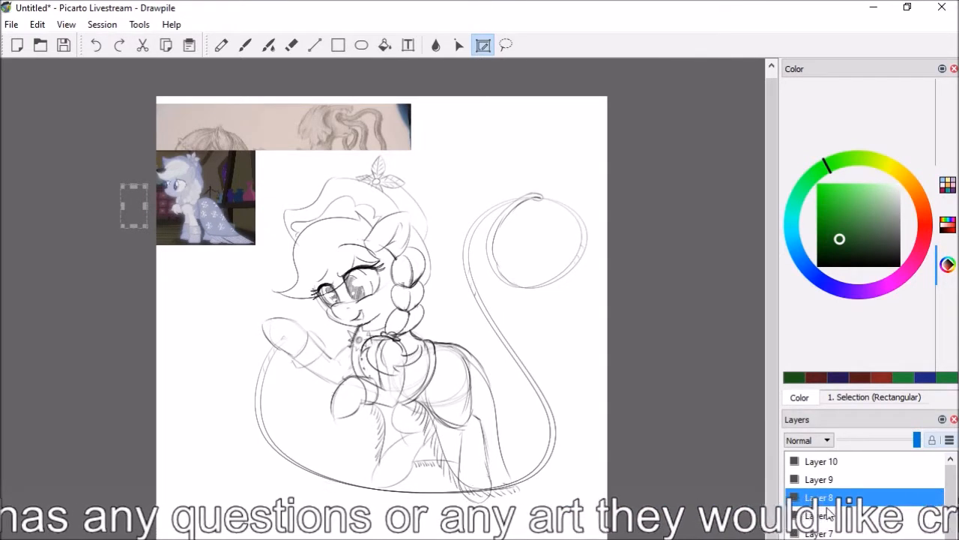
scroll(383, 300, "up", 2)
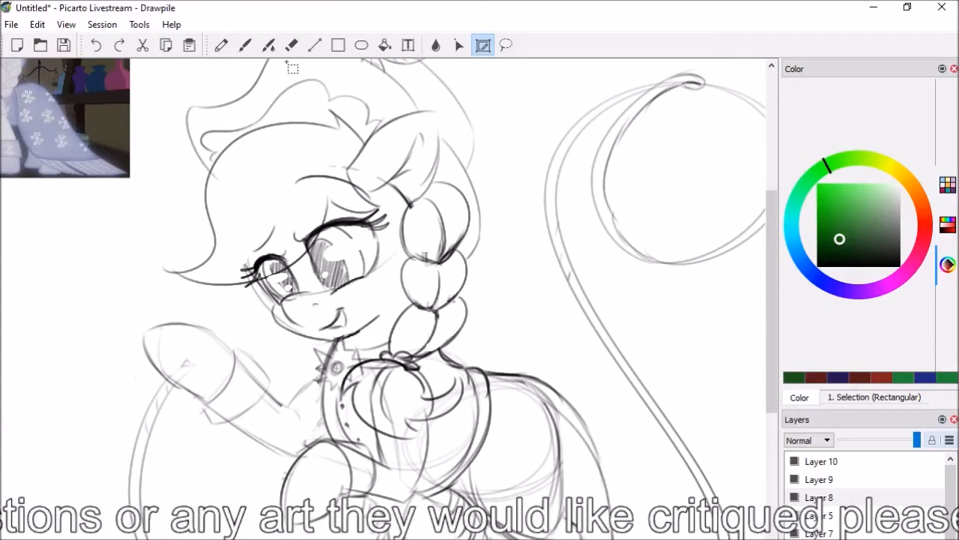
left_click(245, 46)
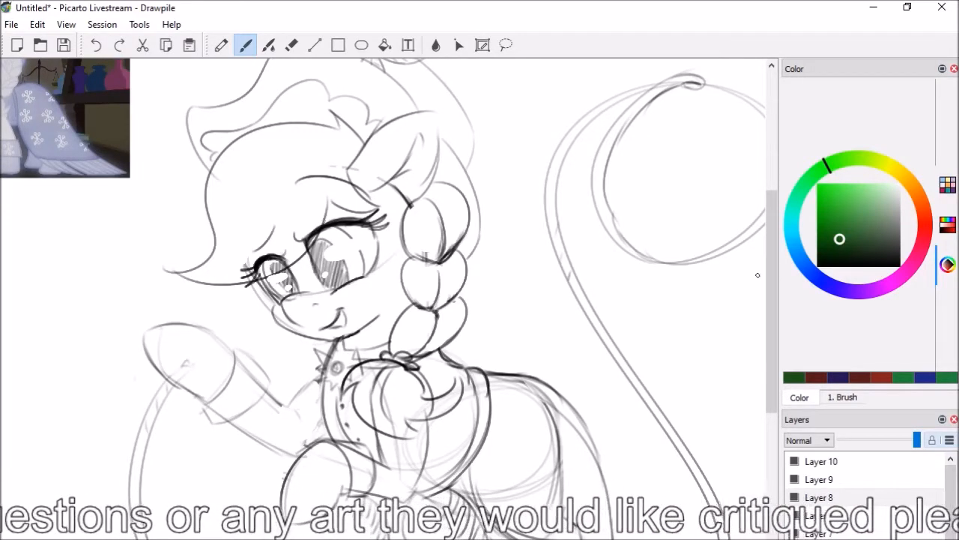
scroll(768, 318, "down", 2)
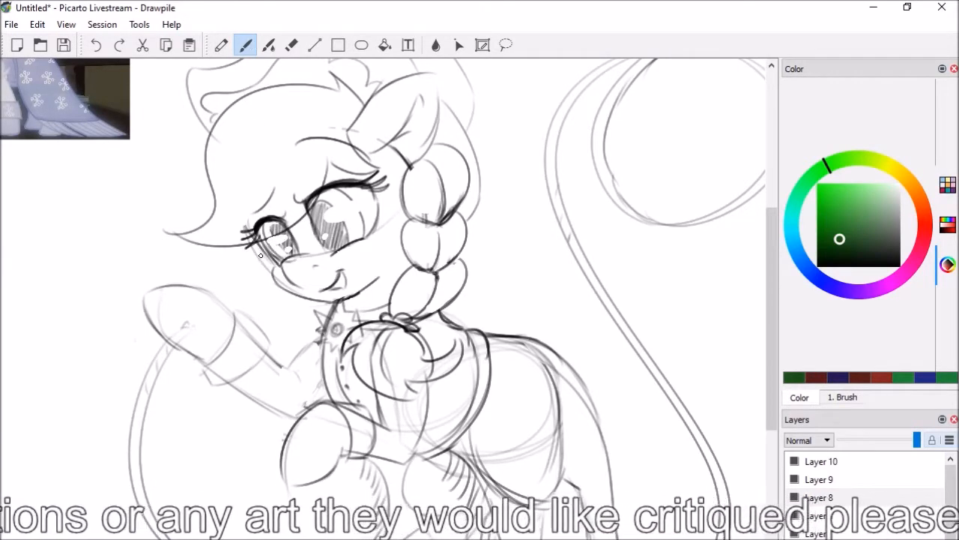
left_click_drag(257, 242, 274, 264)
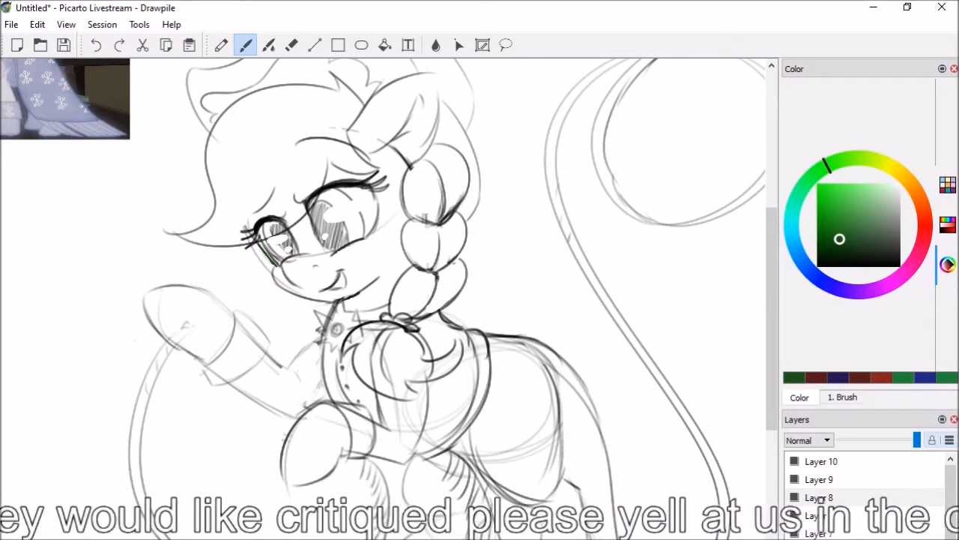
left_click_drag(767, 332, 769, 321)
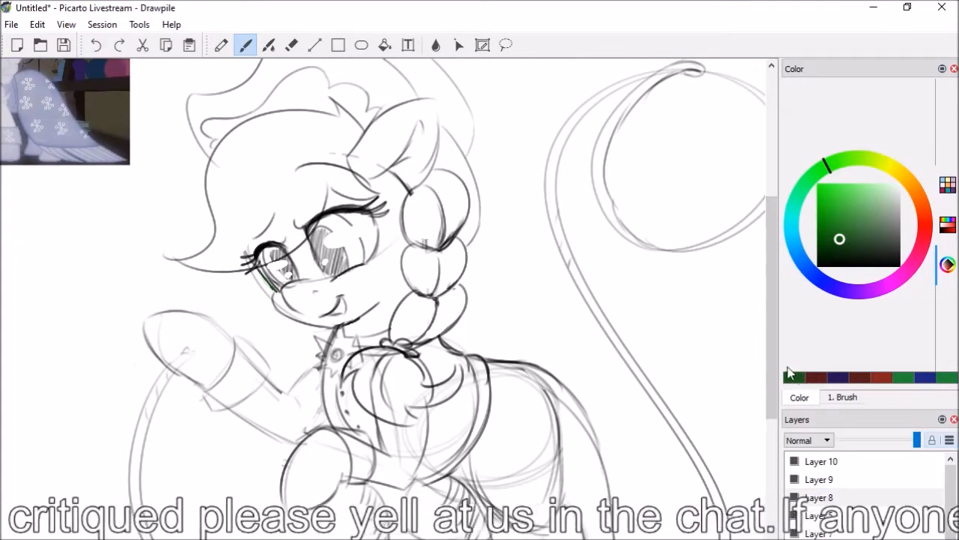
left_click_drag(774, 356, 748, 398)
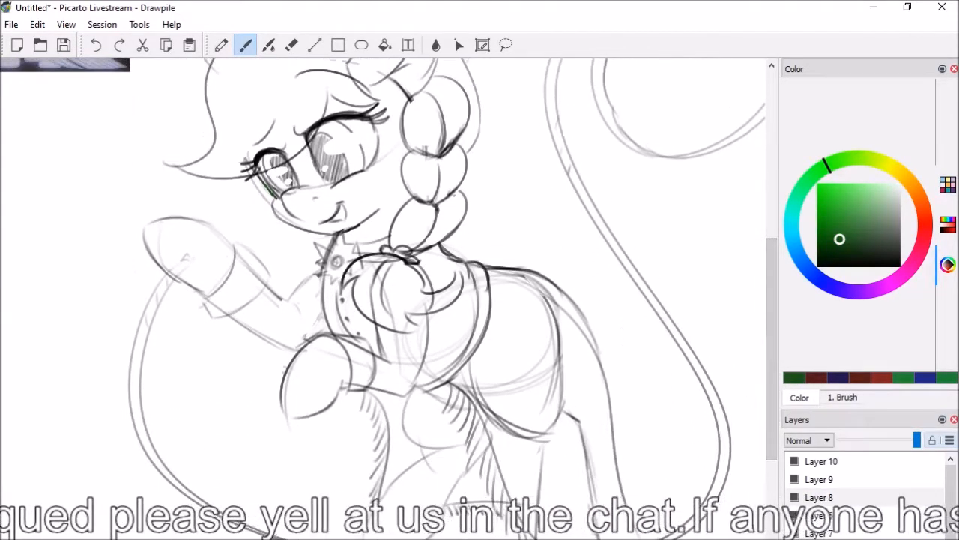
left_click_drag(114, 431, 118, 435)
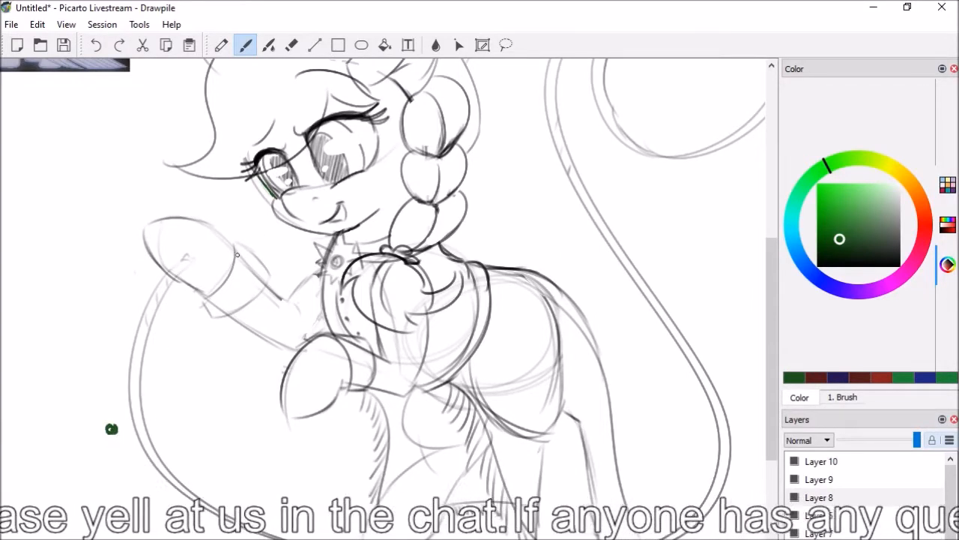
left_click_drag(306, 165, 142, 420)
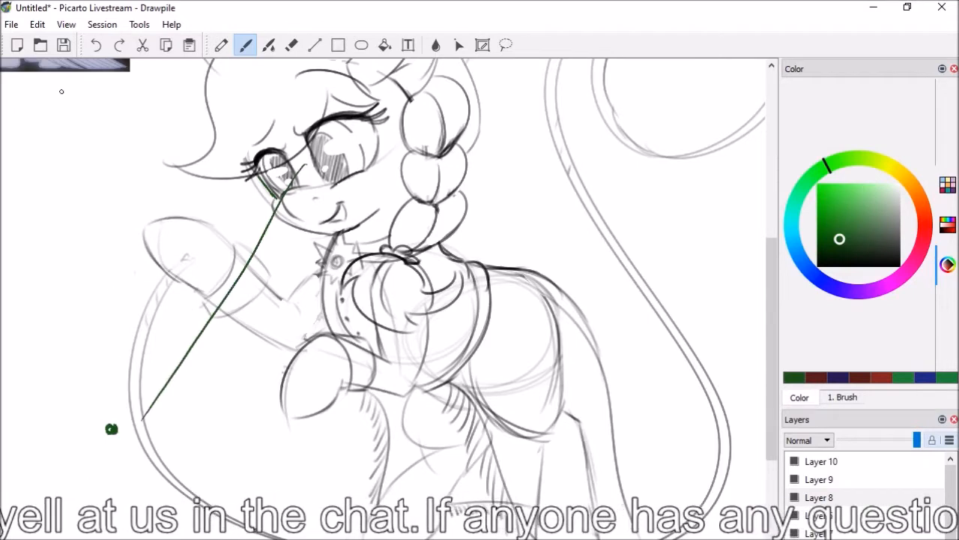
left_click(97, 46)
left_click(97, 47)
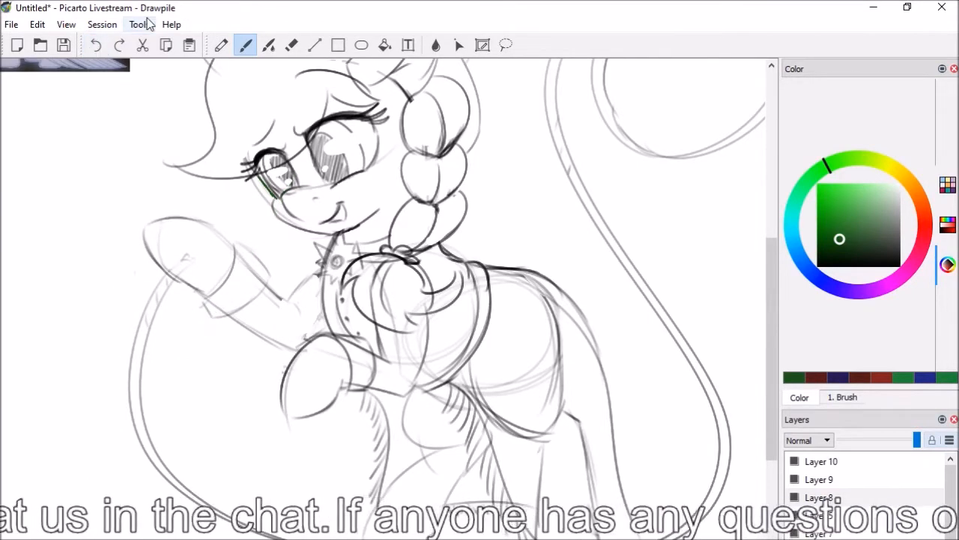
Draw a dark green example in the blank area beside the lasso rope: a rounded arc with two curved outlines rising from it
left_click_drag(774, 308, 794, 263)
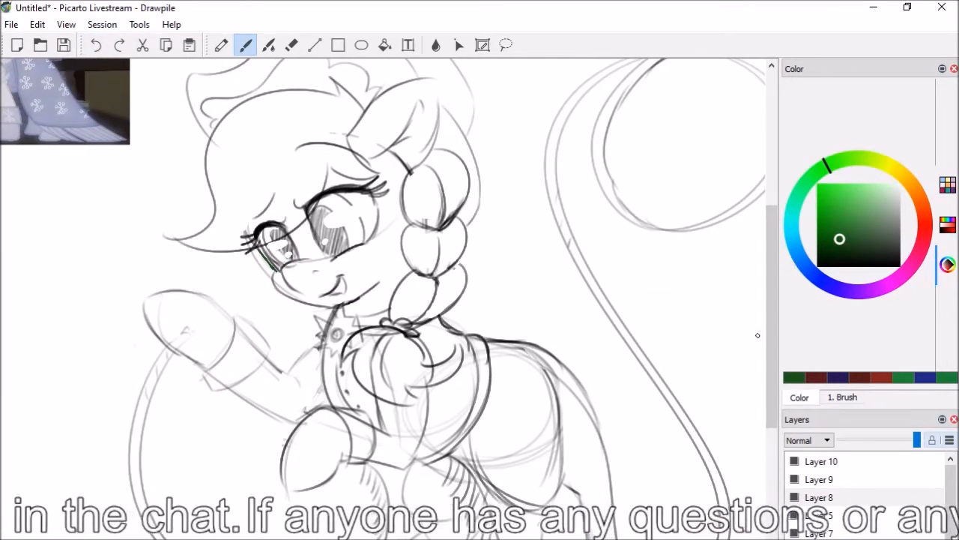
left_click_drag(773, 350, 759, 402)
left_click_drag(427, 538, 360, 538)
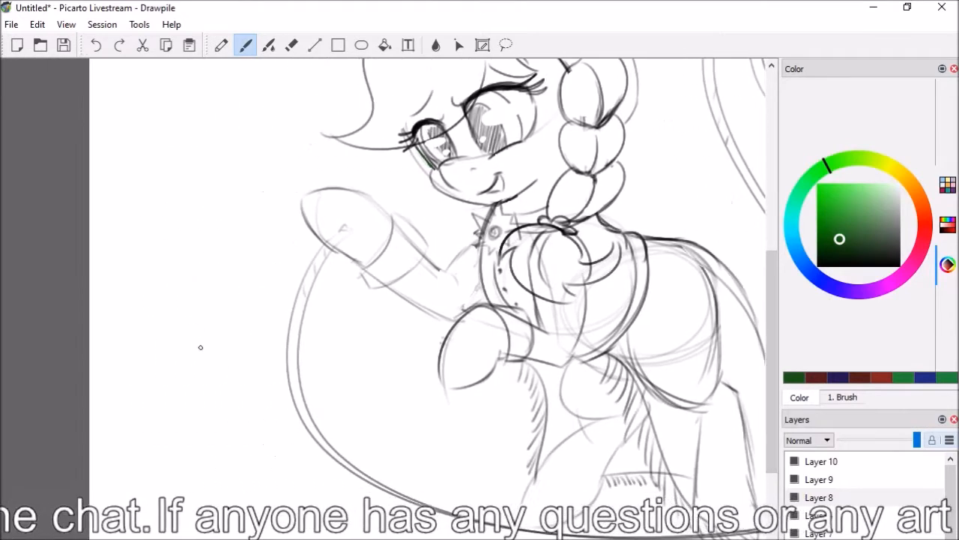
mouse_move(94, 434)
left_mouse_down()
mouse_move(257, 460)
mouse_move(277, 529)
left_mouse_up()
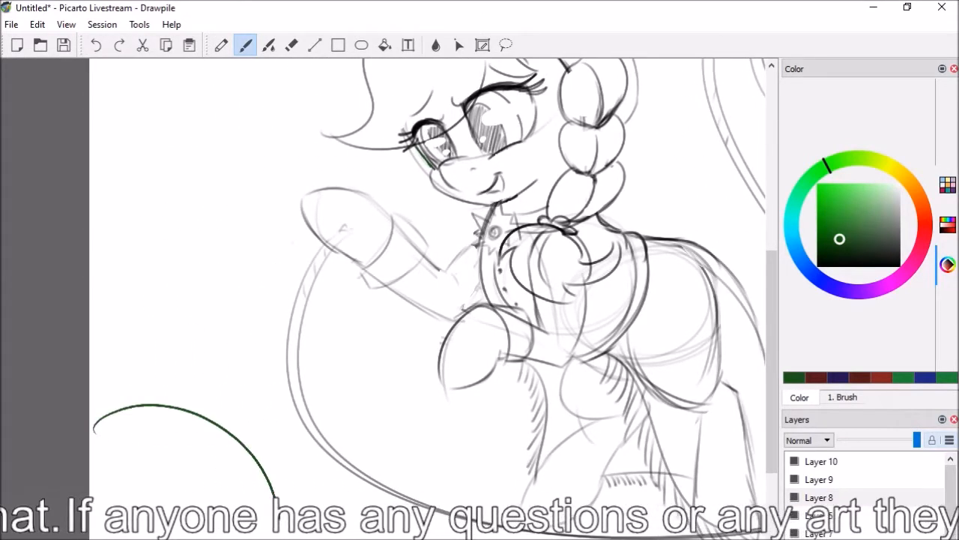
mouse_move(110, 418)
left_mouse_down()
mouse_move(110, 405)
mouse_move(278, 302)
left_mouse_up()
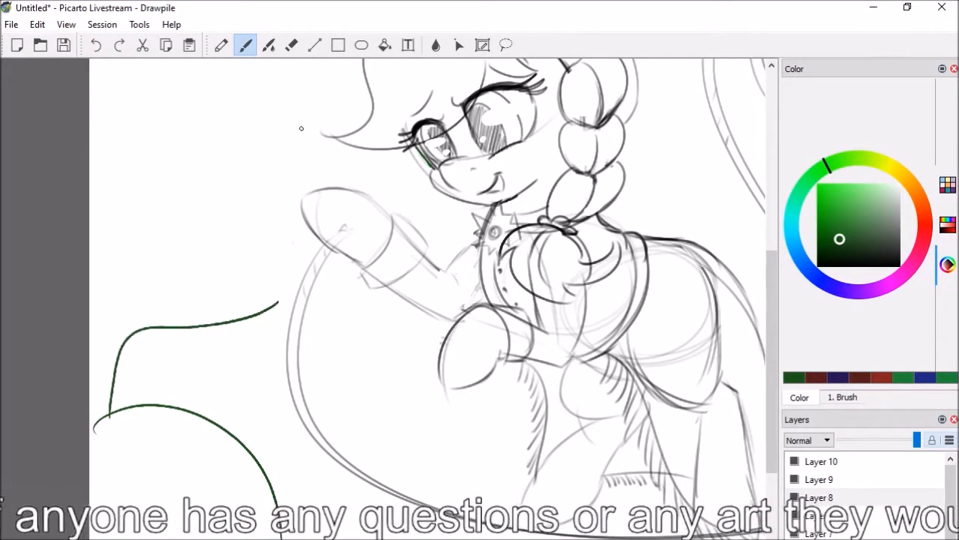
mouse_move(129, 417)
left_mouse_down()
mouse_move(199, 386)
mouse_move(278, 409)
left_mouse_up()
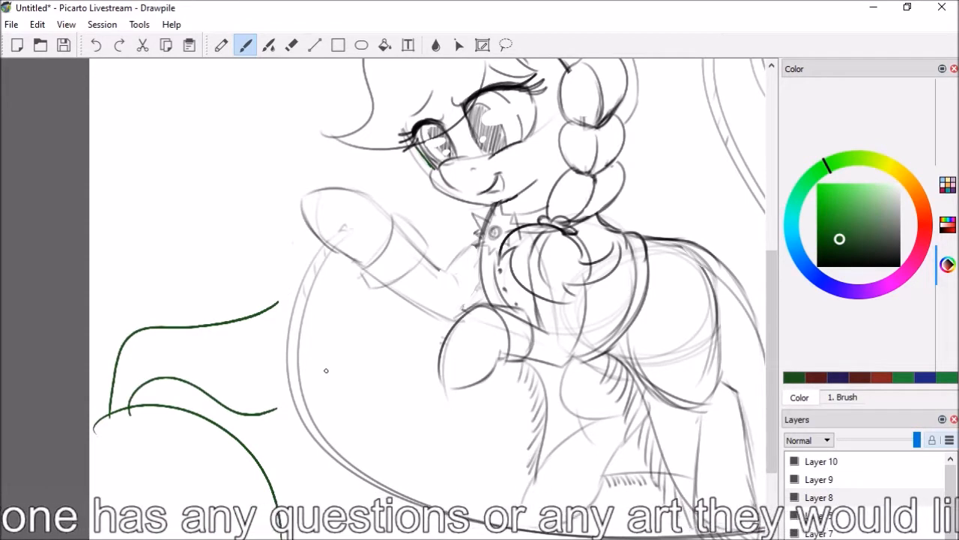
Outline the iris of the pony's larger eye in dark green and hatch the iris of the smaller eye
left_click_drag(773, 344, 775, 327)
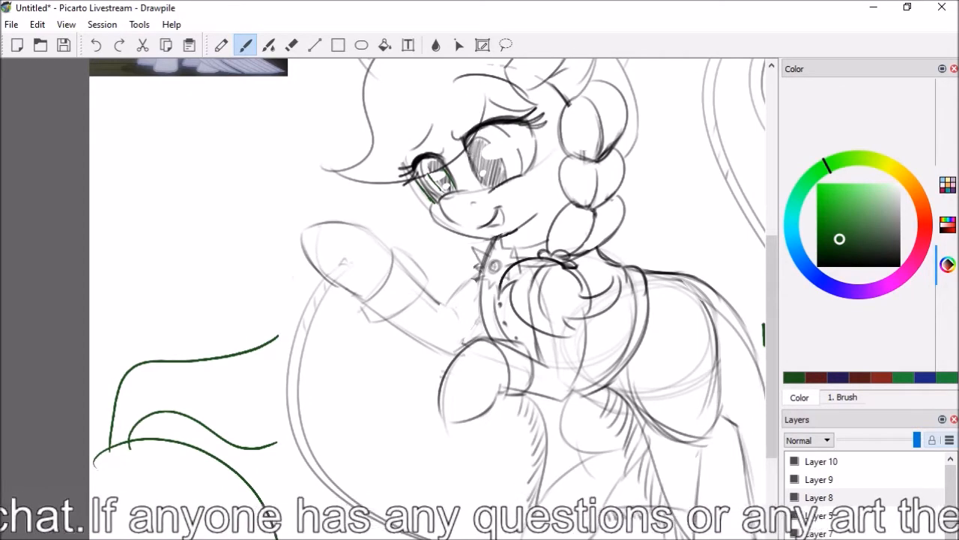
mouse_move(469, 148)
left_mouse_down()
mouse_move(477, 142)
mouse_move(506, 179)
left_mouse_up()
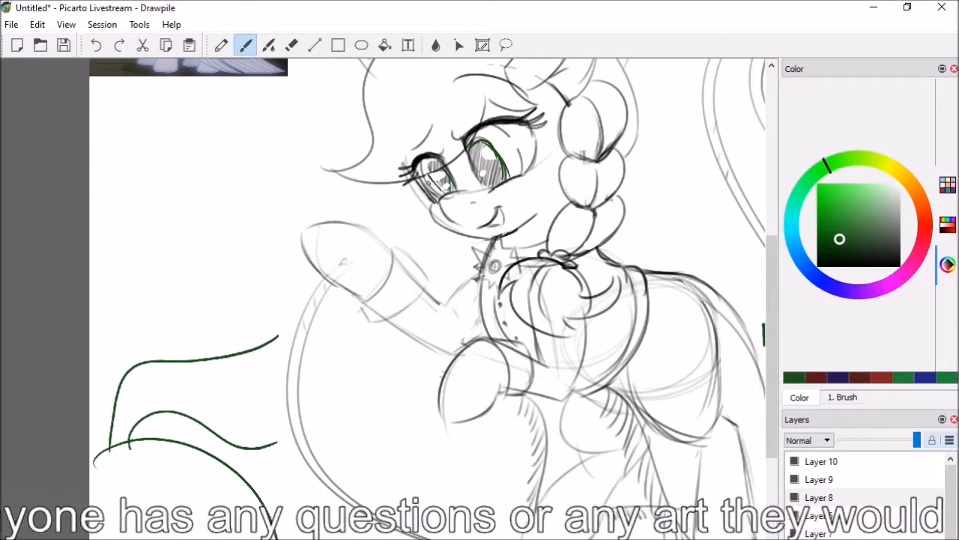
mouse_move(425, 174)
left_mouse_down()
mouse_move(442, 196)
mouse_move(442, 185)
left_mouse_up()
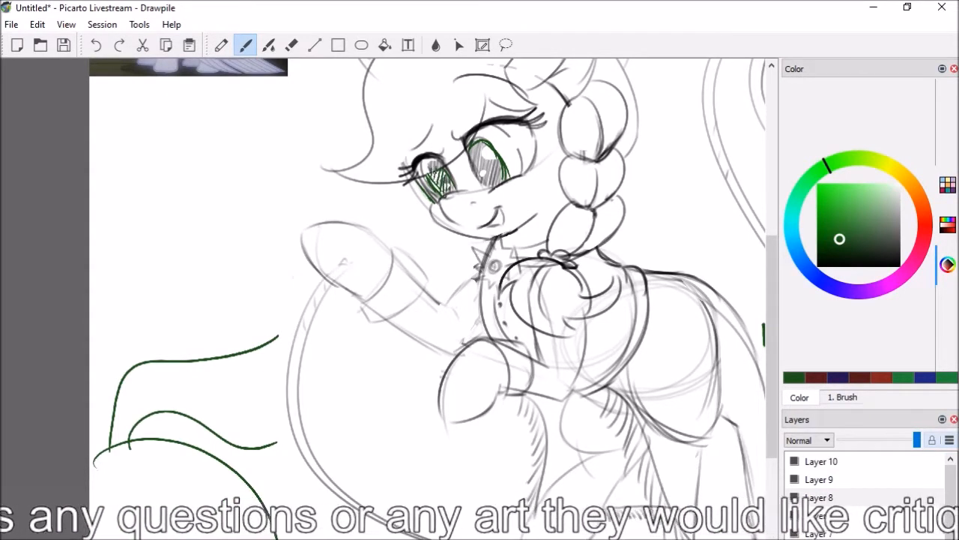
Fill the larger eye's iris with dark green hatching and erase the stroke ends that overshoot its lower edge
left_click_drag(470, 144, 478, 157)
left_click_drag(467, 158, 473, 172)
left_click_drag(485, 147, 487, 196)
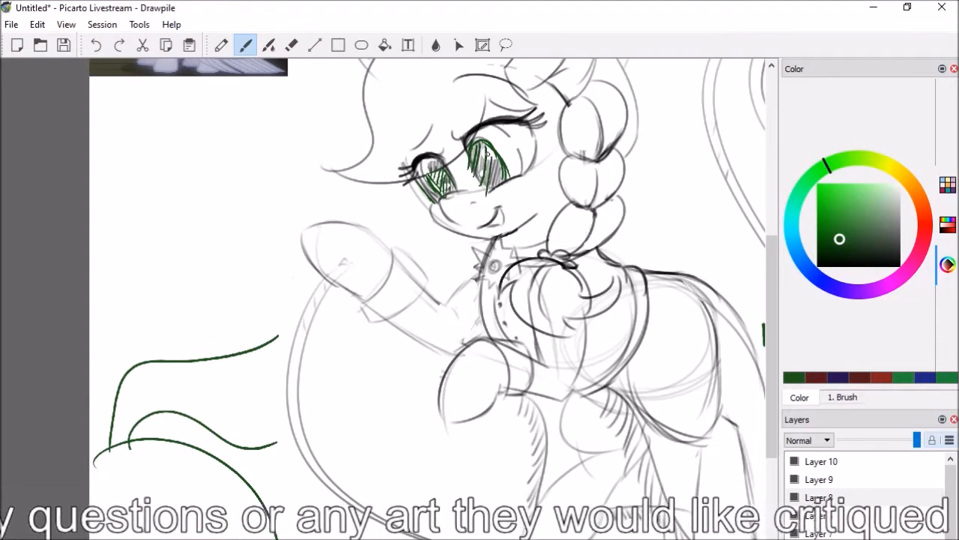
left_click_drag(497, 160, 493, 185)
key("e")
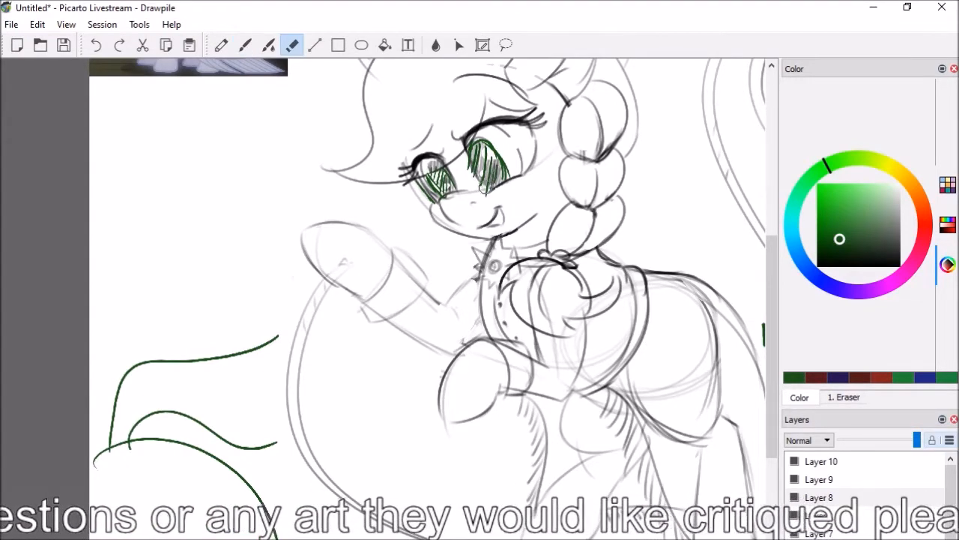
key("b")
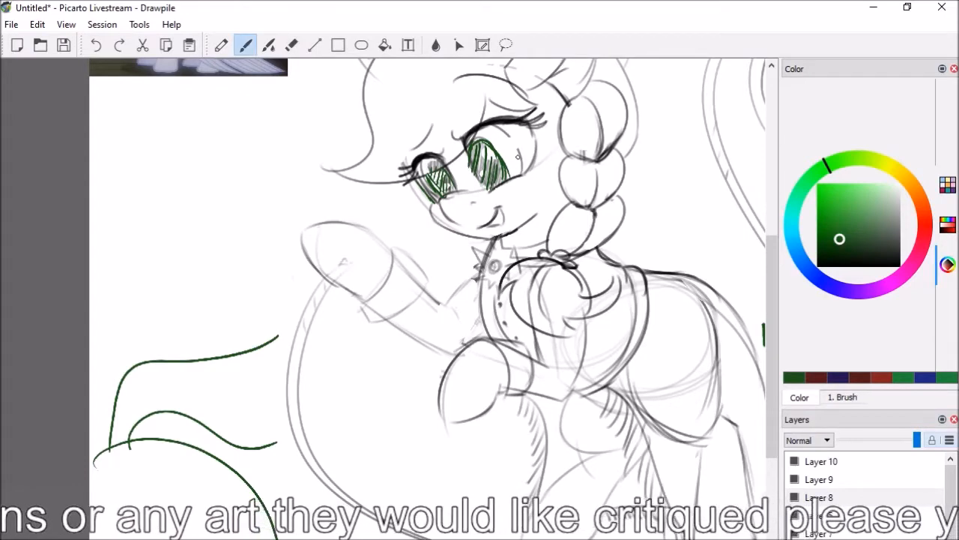
mouse_move(492, 190)
left_mouse_down()
mouse_move(481, 183)
mouse_move(490, 189)
left_mouse_up()
key("e")
key("b")
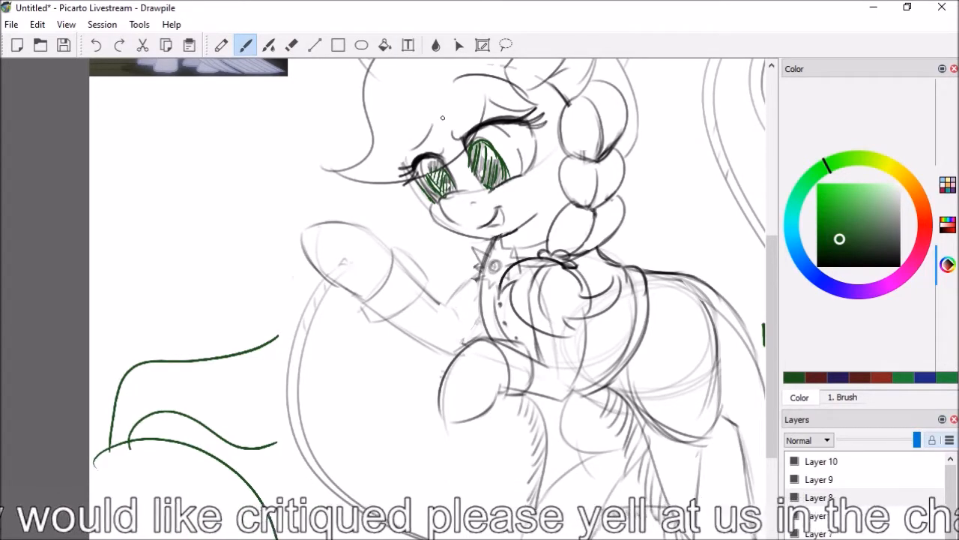
key("e")
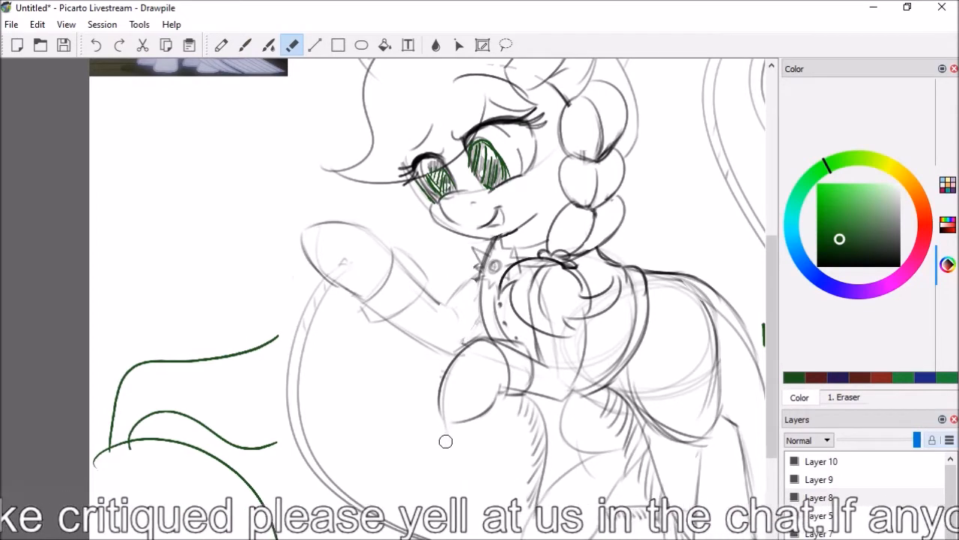
key("b")
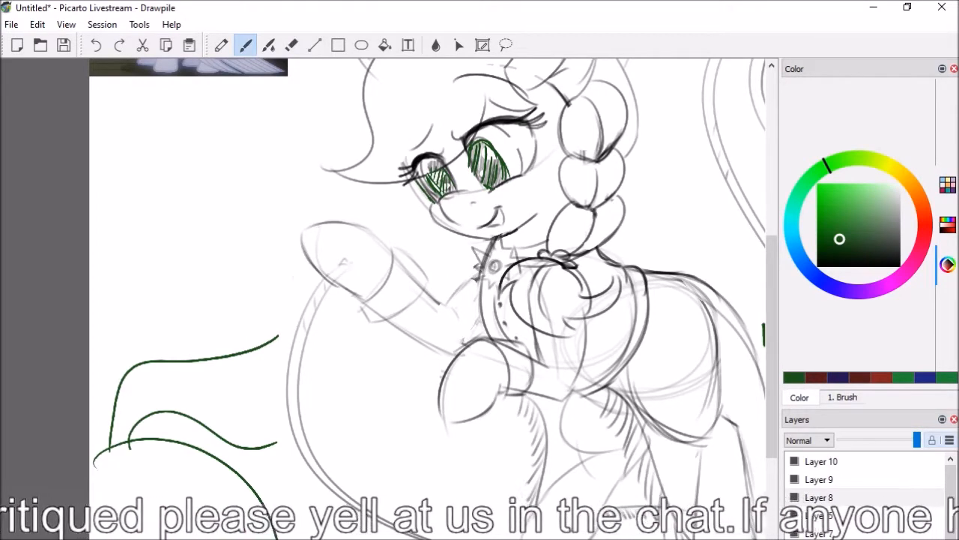
scroll(389, 300, "down", 5)
key("e")
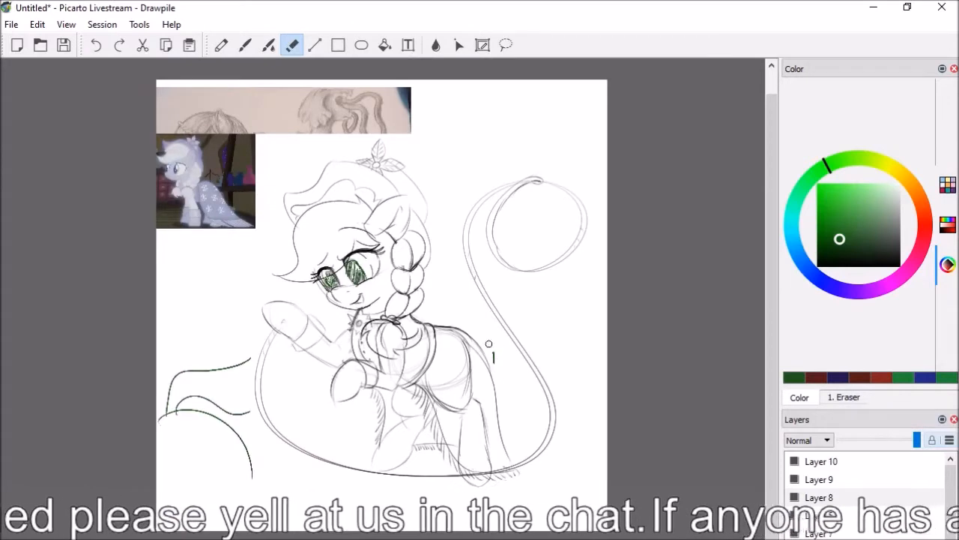
key("b")
Draw a dark green inner arc on the raised hoof and mark the cuff edges across both forelegs
scroll(386, 305, "up", 3)
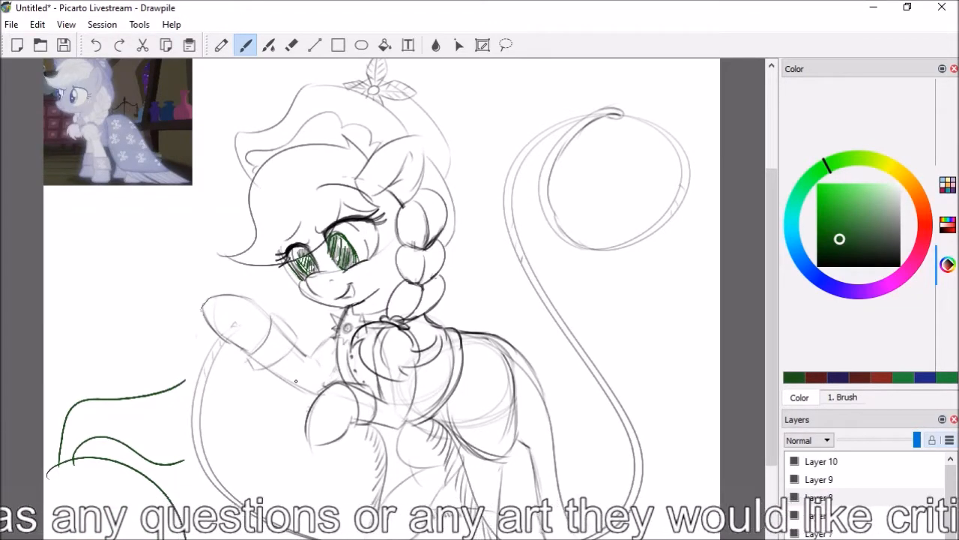
mouse_move(218, 305)
left_mouse_down()
mouse_move(261, 332)
mouse_move(226, 303)
mouse_move(247, 342)
mouse_move(219, 308)
mouse_move(209, 311)
mouse_move(218, 305)
mouse_move(224, 327)
left_mouse_up()
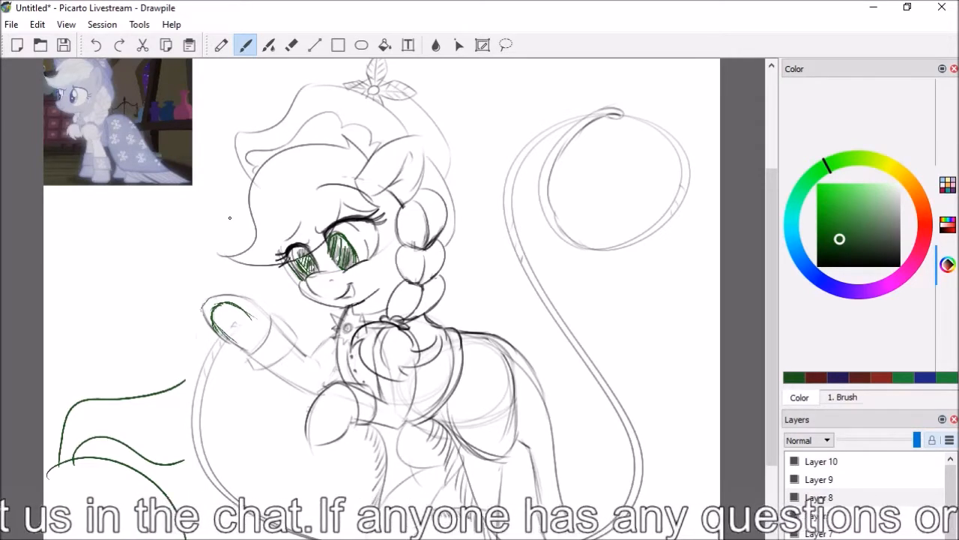
mouse_move(297, 351)
left_mouse_down()
mouse_move(282, 375)
mouse_move(303, 354)
left_mouse_up()
mouse_move(379, 397)
left_mouse_down()
mouse_move(385, 424)
mouse_move(383, 399)
left_mouse_up()
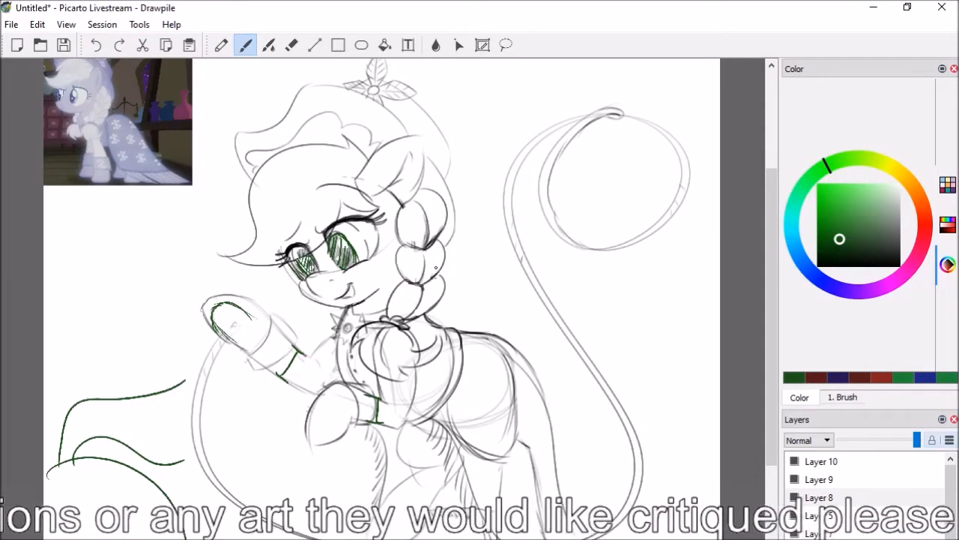
Sketch dark green marks over the upper and middle braid segments and erase them again
left_click_drag(443, 246, 442, 292)
mouse_move(447, 196)
left_mouse_down()
mouse_move(411, 246)
mouse_move(451, 218)
left_mouse_up()
left_click_drag(444, 257, 437, 297)
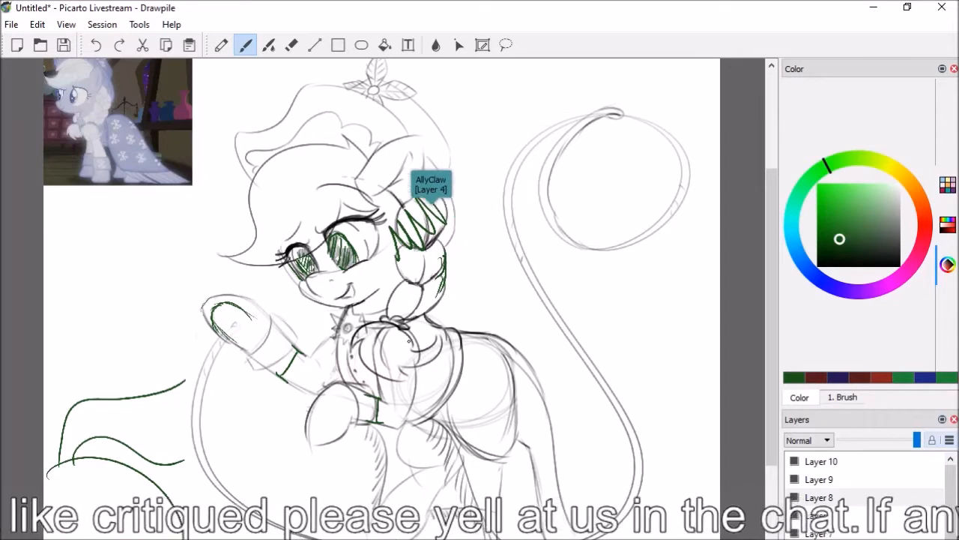
key("e")
mouse_move(395, 235)
left_mouse_down()
mouse_move(398, 256)
mouse_move(409, 227)
mouse_move(432, 238)
mouse_move(419, 186)
mouse_move(407, 258)
mouse_move(424, 236)
mouse_move(448, 255)
mouse_move(454, 304)
left_mouse_up()
key("b")
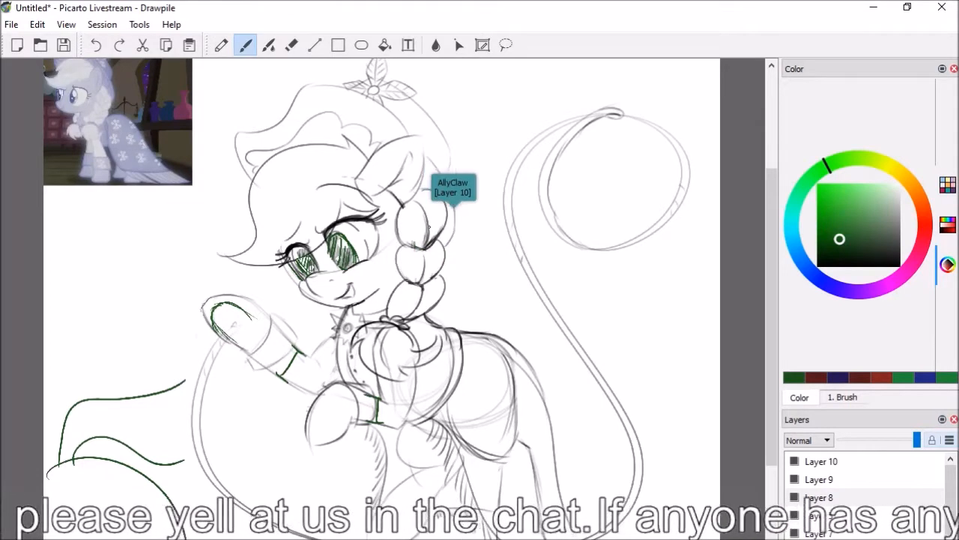
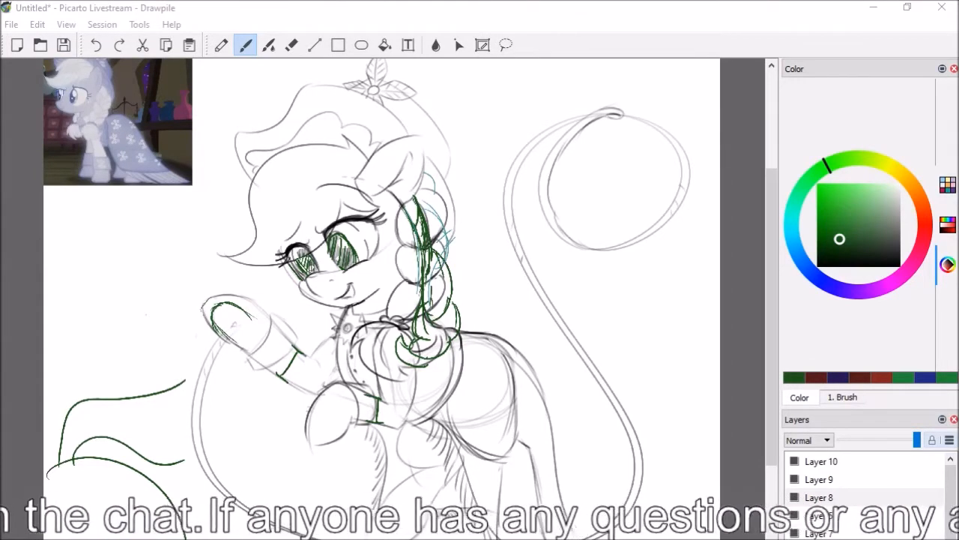
Delete the annotation layers above Layer 5 so only the apple_boop sketch remains shown
right_click(828, 463)
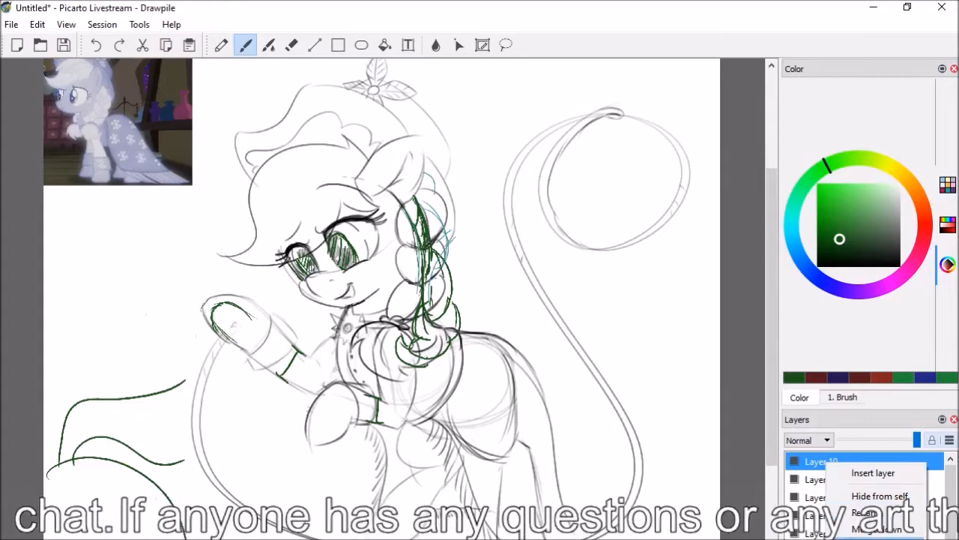
left_click(862, 538)
right_click(828, 462)
left_click(854, 538)
right_click(817, 469)
left_click(855, 538)
left_click_drag(817, 463, 825, 491)
right_click(825, 462)
left_click(854, 539)
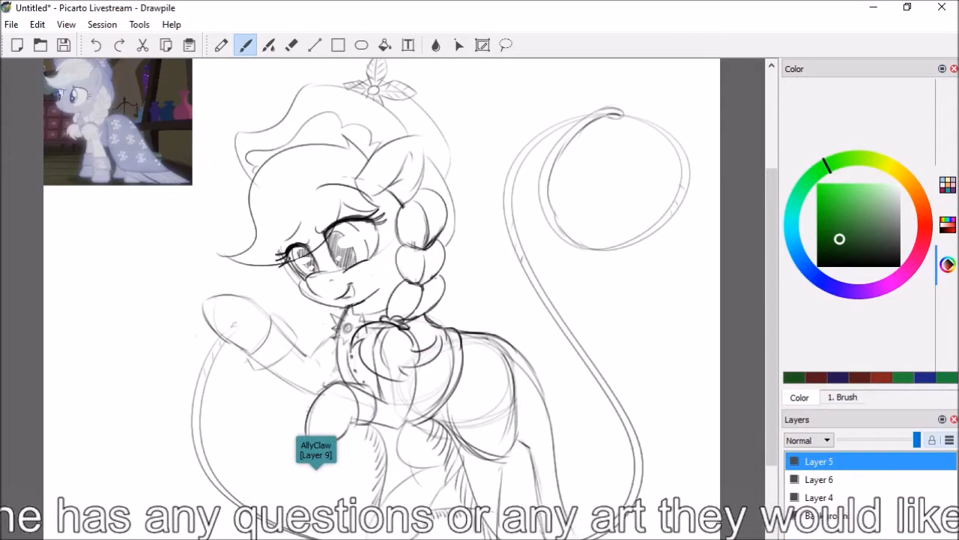
Delete the remaining old artwork layers and insert a fresh empty layer above the background
right_click(821, 462)
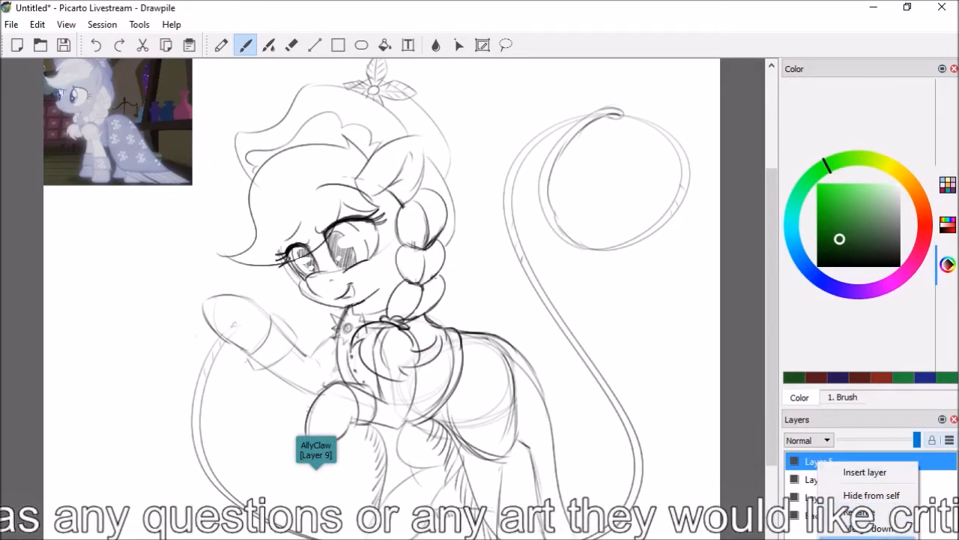
left_click(822, 462)
right_click(821, 462)
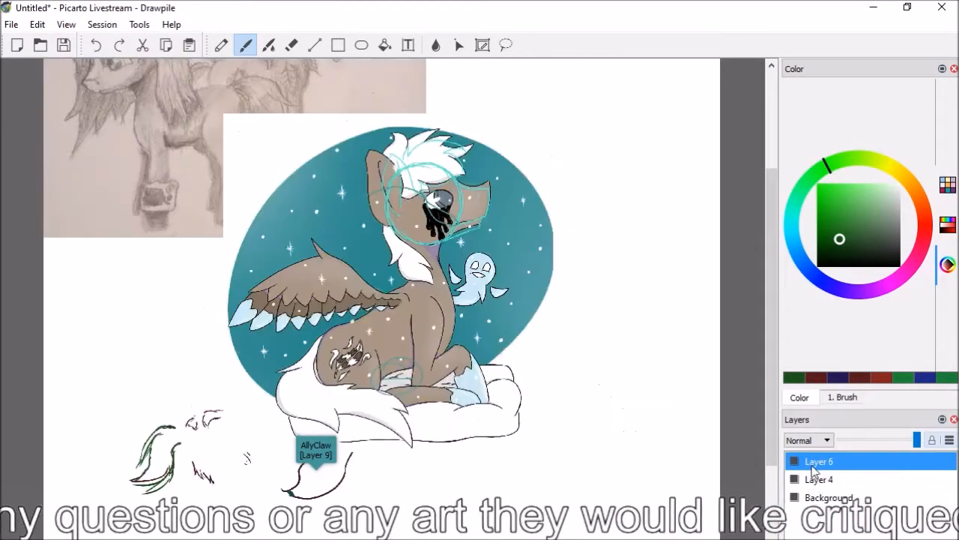
right_click(814, 469)
left_click(854, 536)
right_click(824, 462)
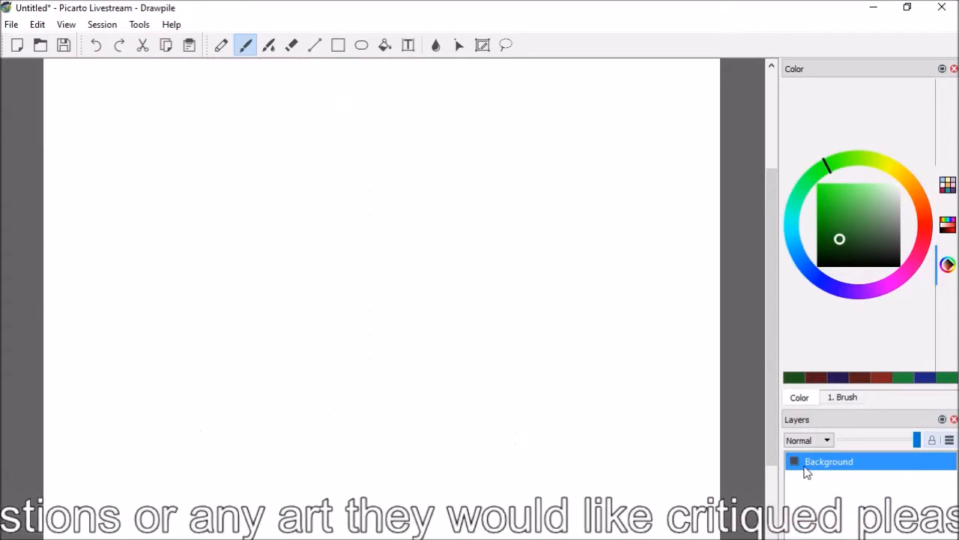
right_click(812, 462)
left_click(835, 473)
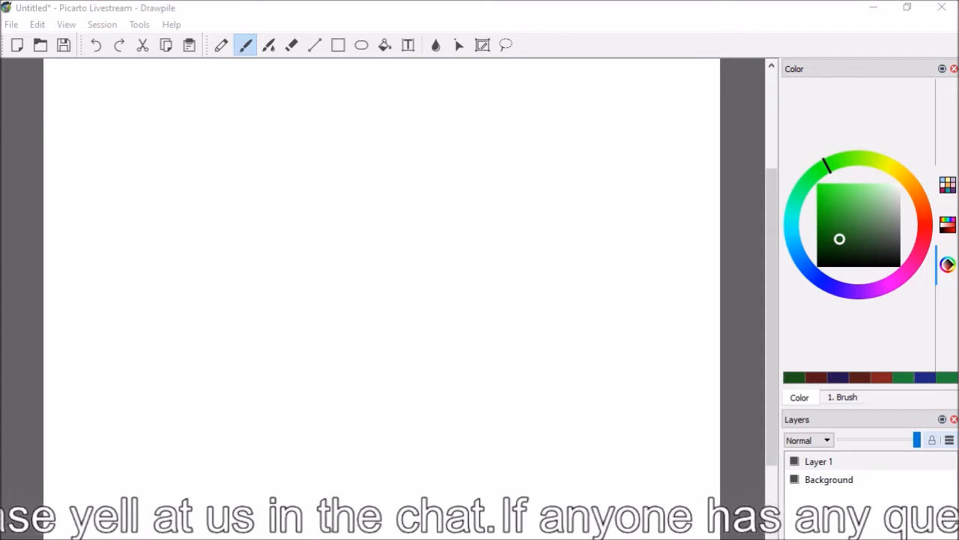
Paste the photographed page of creature and torso sketches from the Critique folder onto Layer 1 and switch to the Brush tool
left_click(11, 24)
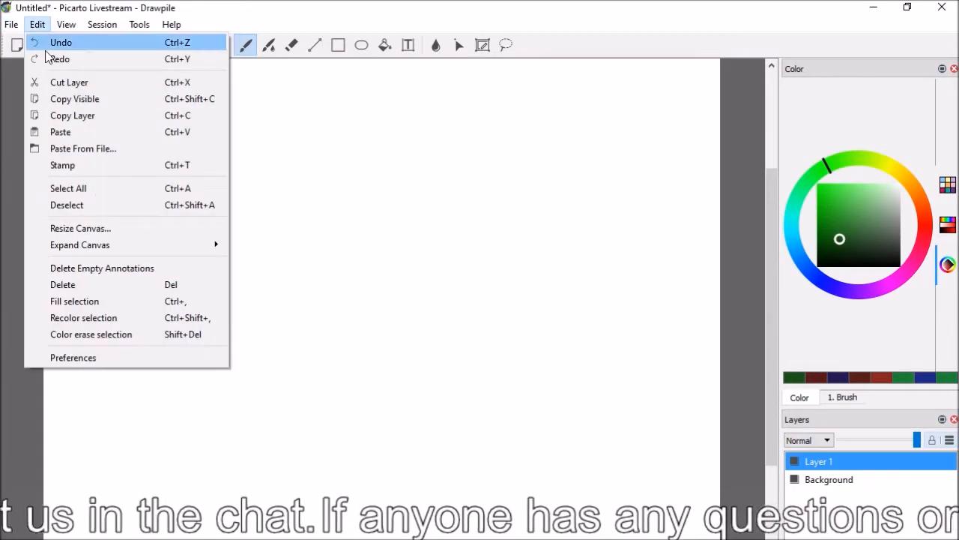
left_click(63, 149)
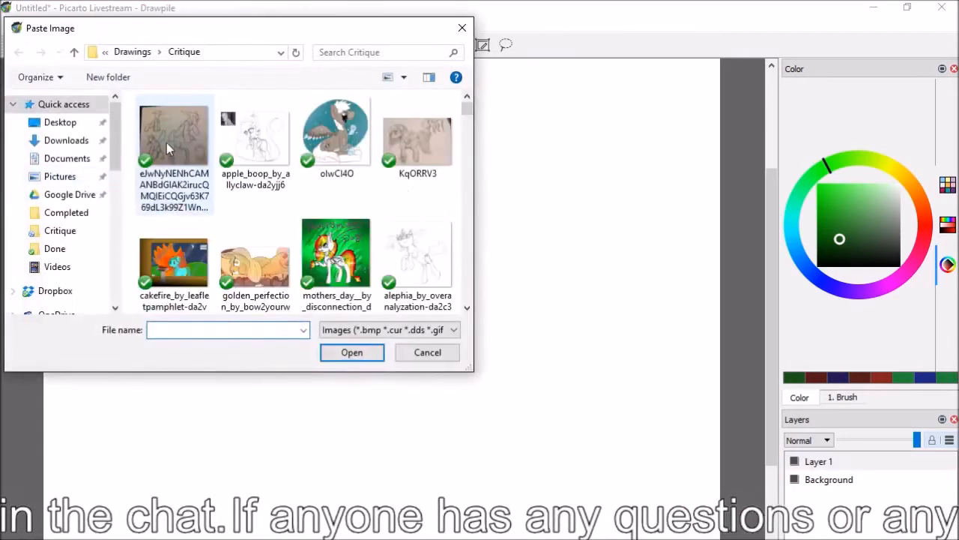
left_click(174, 158)
double_click(177, 147)
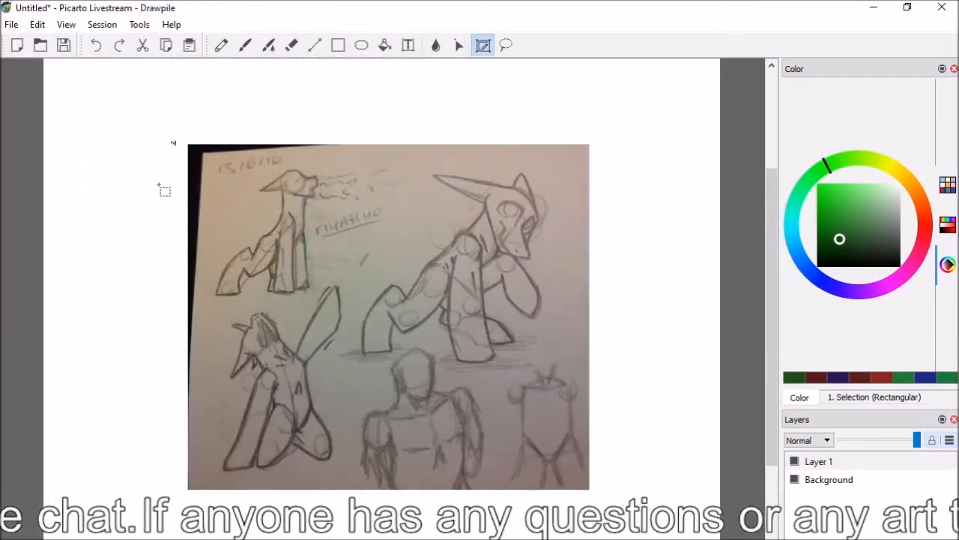
key("b")
Insert three new layers above Layer 1 for annotating the pasted sketch page
right_click(829, 460)
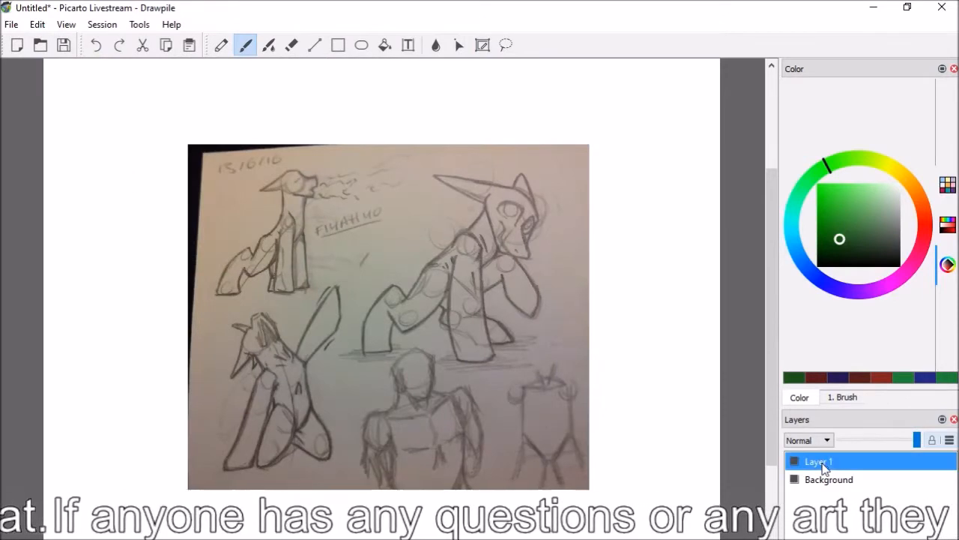
left_click(868, 468)
right_click(820, 460)
left_click(837, 472)
right_click(820, 461)
left_click(839, 469)
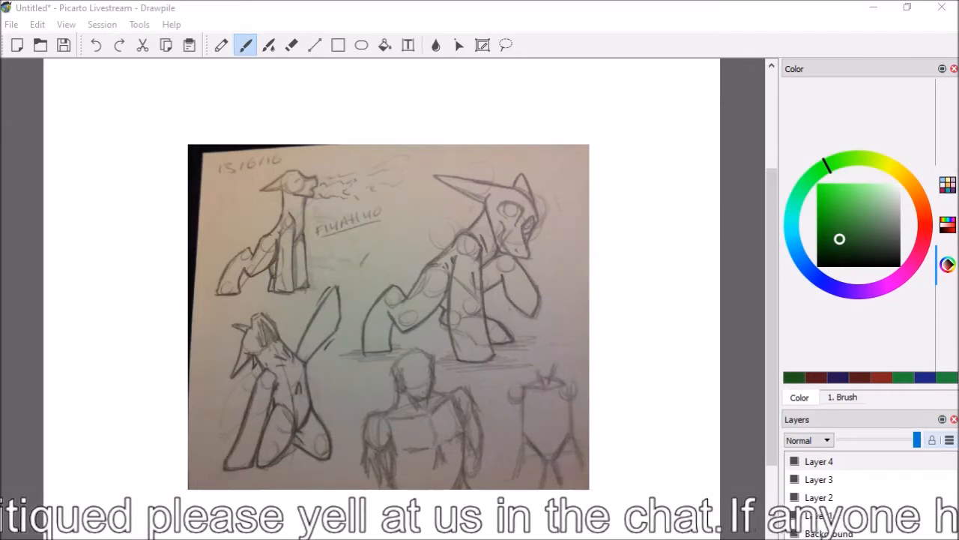
Try a dark green hoof outline below the large creature's raised foreleg and undo the strokes
left_click(509, 302)
mouse_move(508, 301)
left_mouse_down()
mouse_move(519, 326)
mouse_move(547, 330)
mouse_move(508, 315)
mouse_move(533, 329)
left_mouse_up()
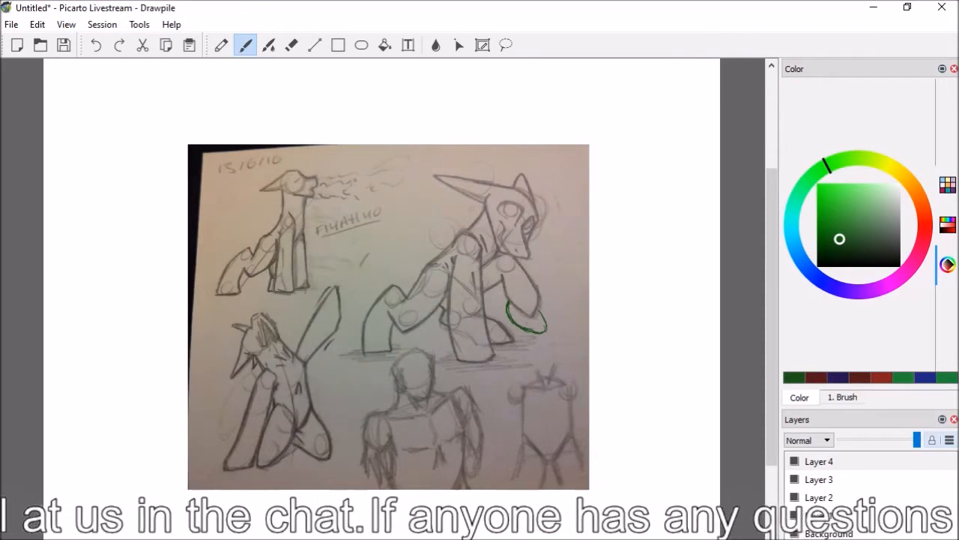
left_click(99, 46)
left_click(99, 46)
left_click(100, 45)
left_click(100, 46)
left_click(101, 46)
left_click(105, 48)
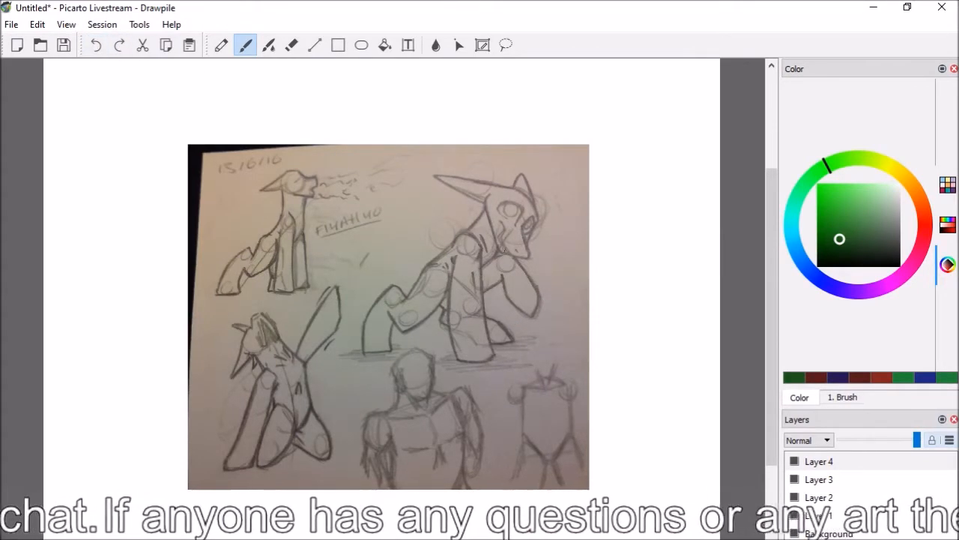
Mark the area beneath the large creature's chin in dark green and outline the foreleg of the small sitting creature
left_click_drag(504, 255, 511, 266)
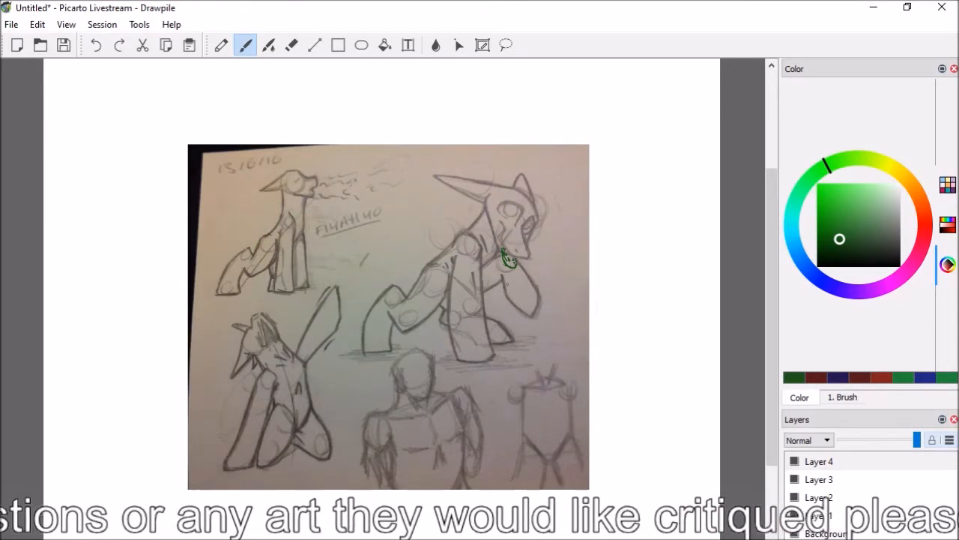
scroll(382, 304, "up", 2)
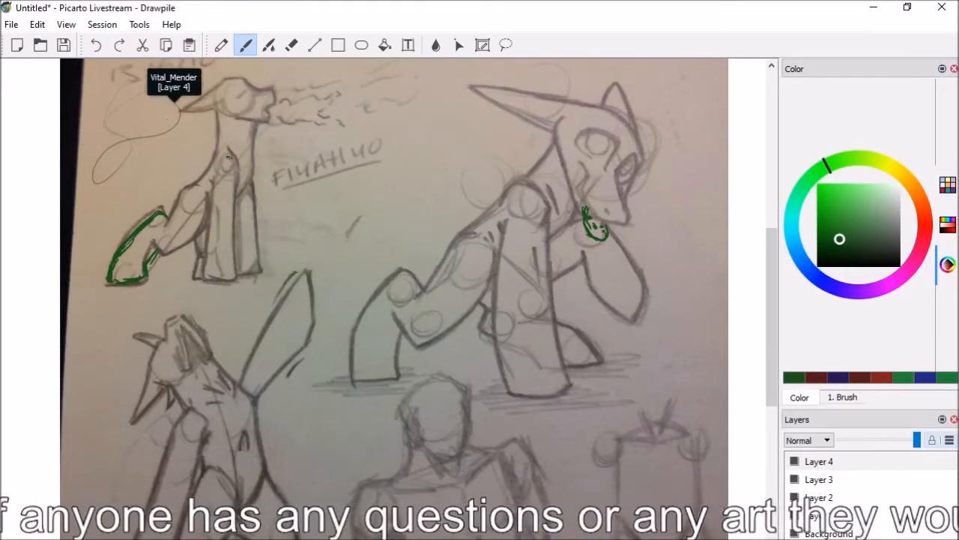
left_click_drag(239, 189, 242, 278)
left_click_drag(216, 190, 215, 275)
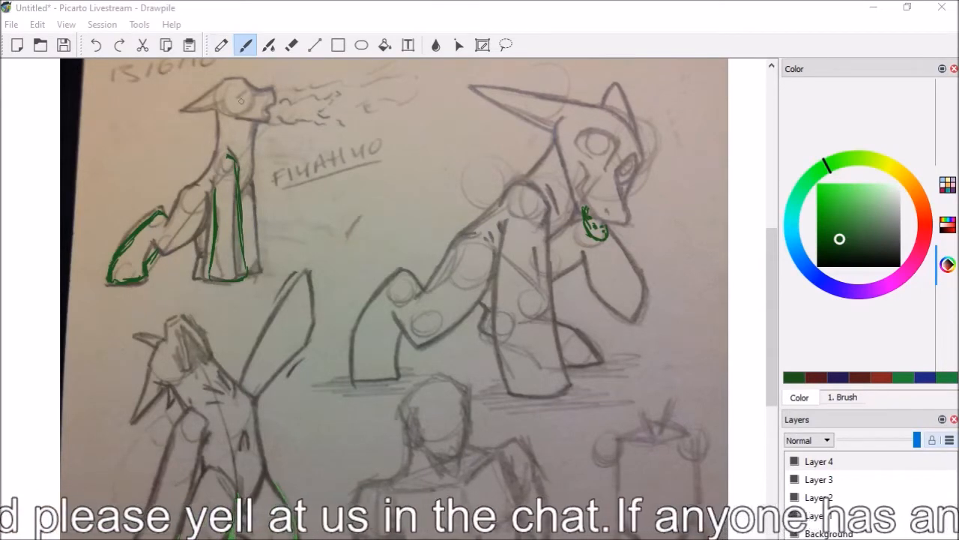
Trace dark green lines on the sitting creature's neck and jaw, the kneeling creature's head and the large creature's jaw
mouse_move(223, 117)
left_mouse_down()
mouse_move(222, 148)
mouse_move(266, 122)
mouse_move(254, 142)
left_mouse_up()
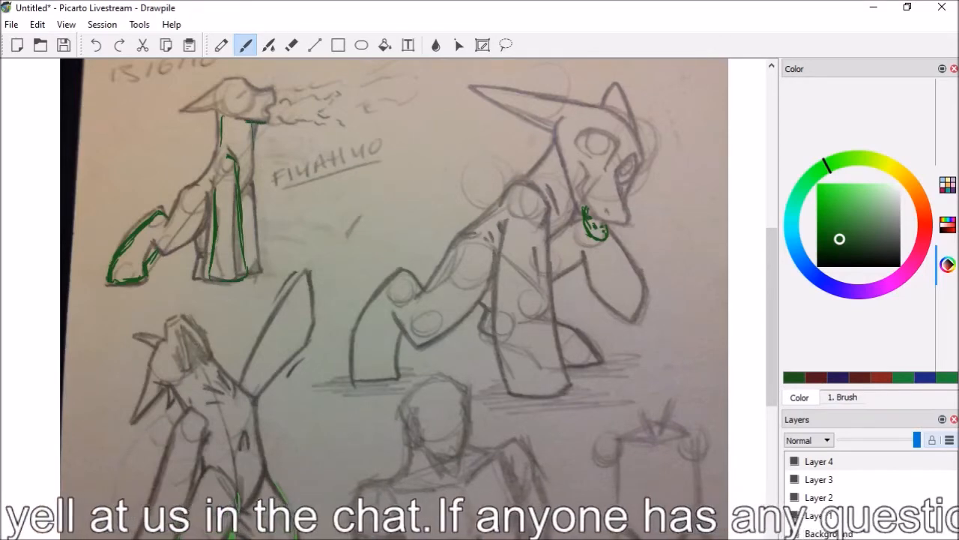
left_click_drag(184, 319, 205, 362)
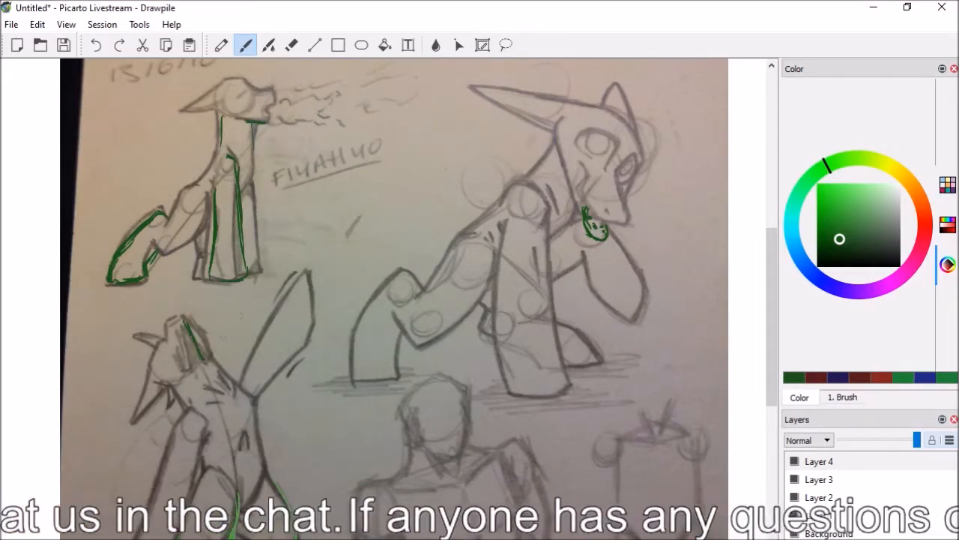
left_click_drag(564, 173, 580, 222)
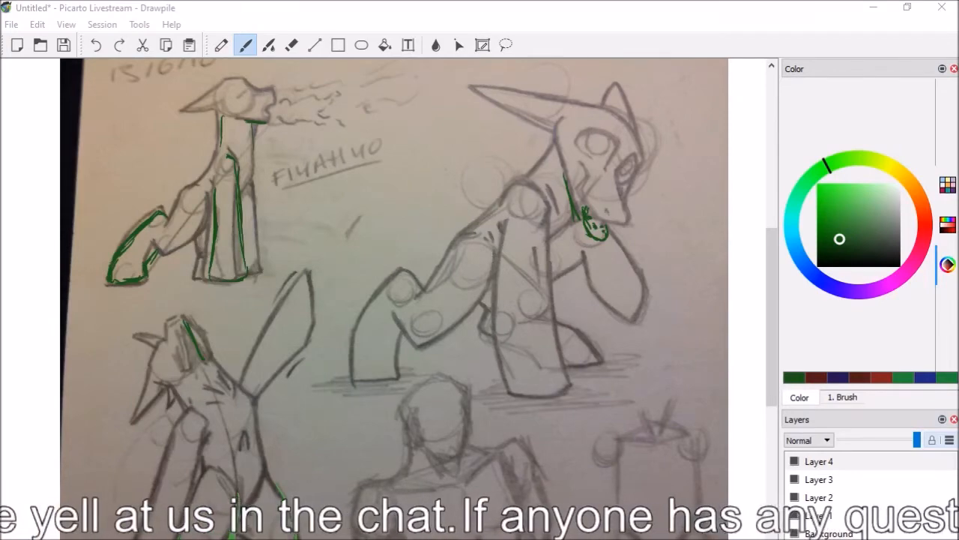
Paste the picture of four characters in a grassy park from the Critique folder over the sketch page
scroll(383, 299, "down", 3)
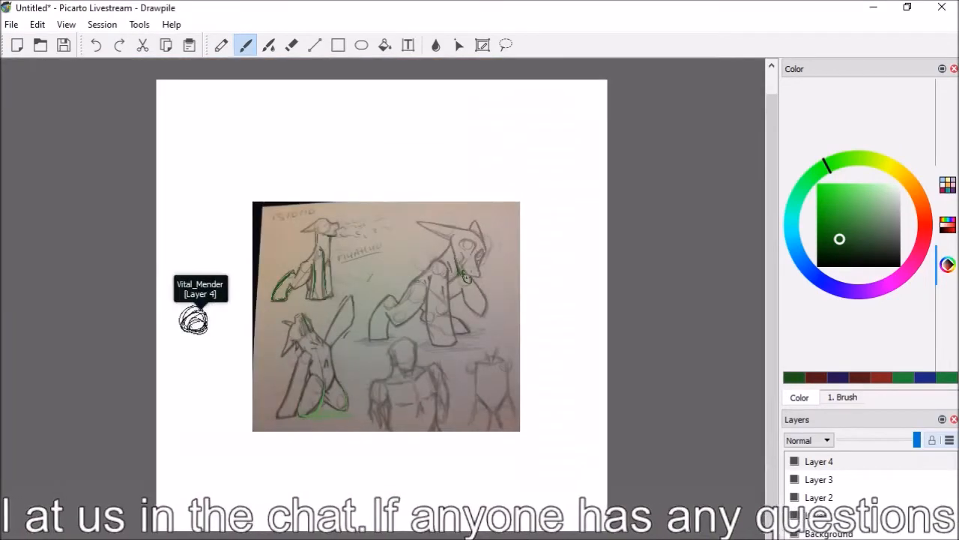
left_click(37, 25)
mouse_move(64, 26)
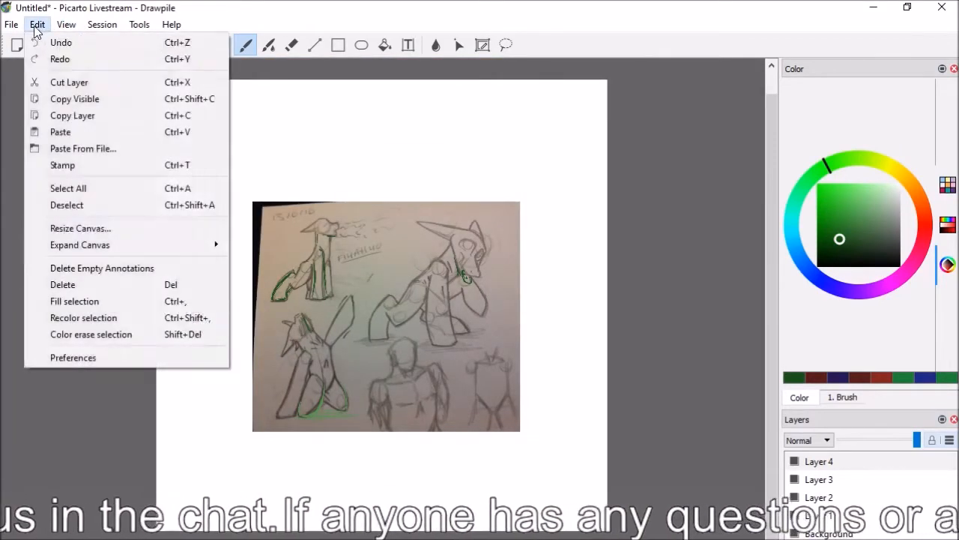
left_click(71, 149)
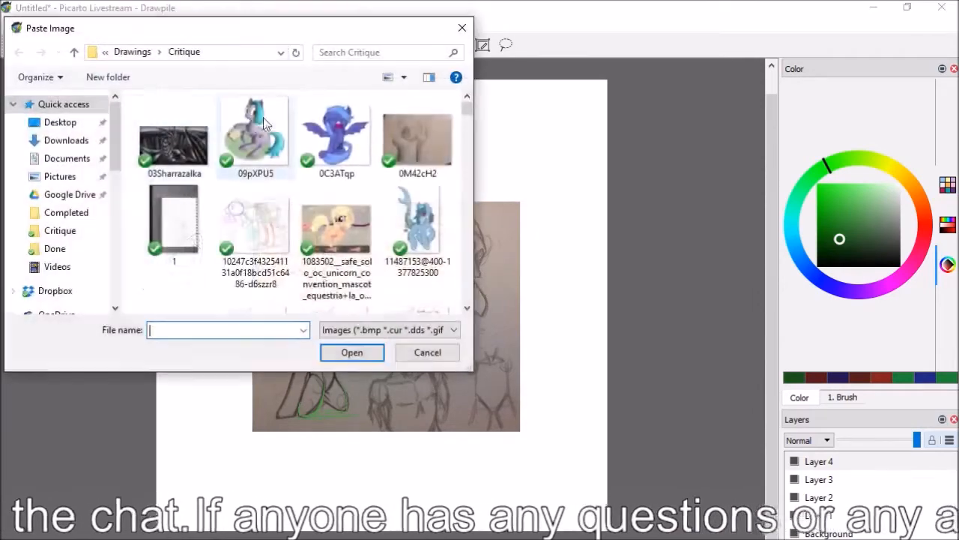
double_click(165, 134)
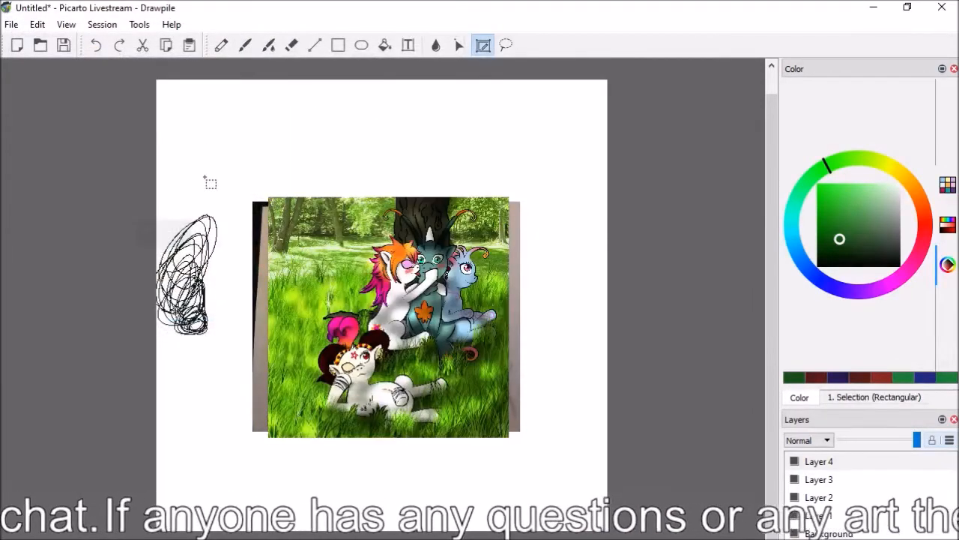
scroll(380, 314, "up", 1)
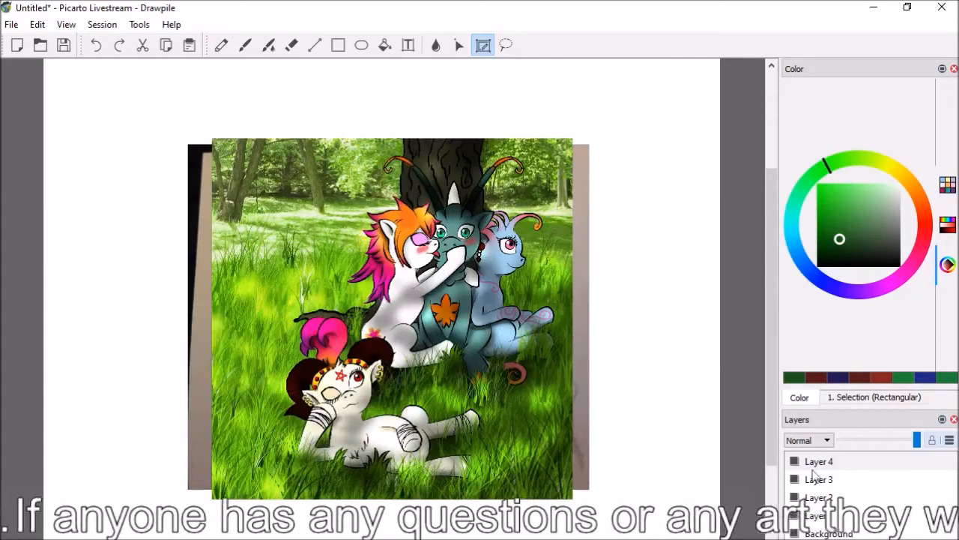
Insert two layers above Layer 4, make Layer 5 active and switch to the Brush tool
right_click(825, 460)
left_click(862, 468)
right_click(825, 460)
left_click(862, 468)
left_click(813, 479)
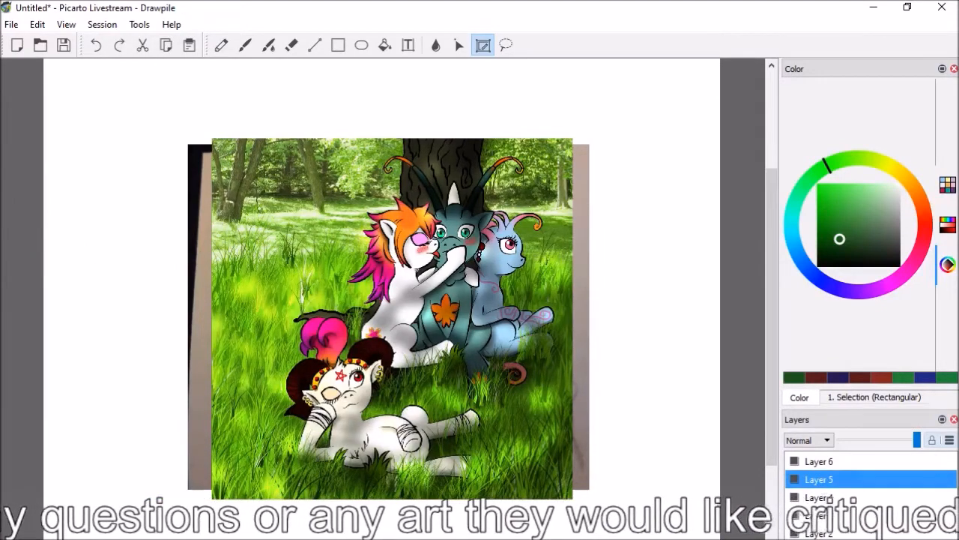
key("ctrl+plus")
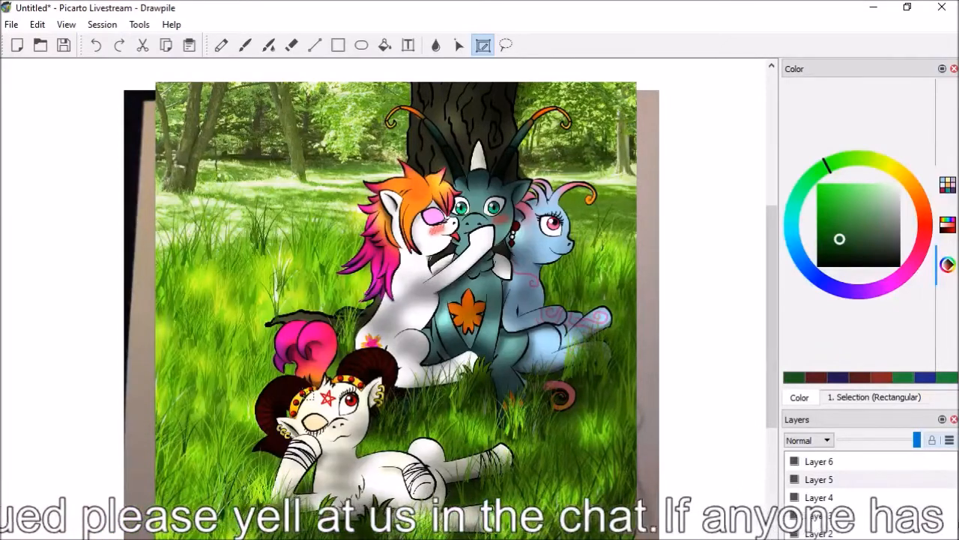
left_click(247, 46)
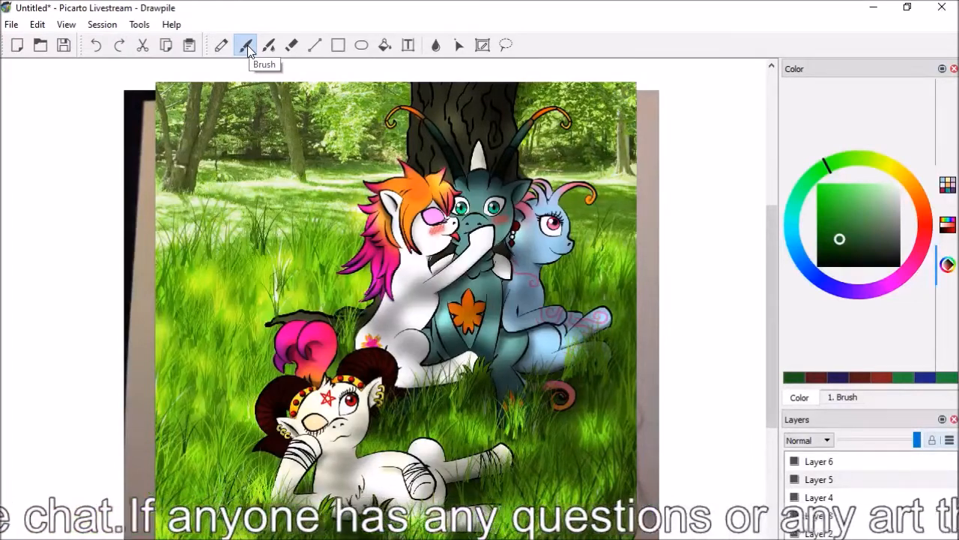
Try a dark green guide curve around the orange-maned pony's rump and the horned pony's head, and undo it
scroll(383, 308, "up", 3)
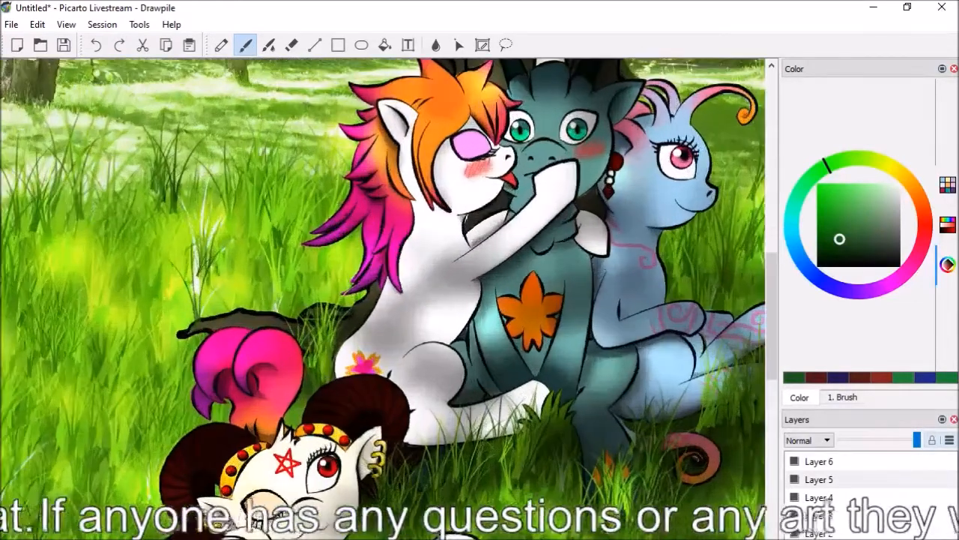
scroll(776, 302, "up", 2)
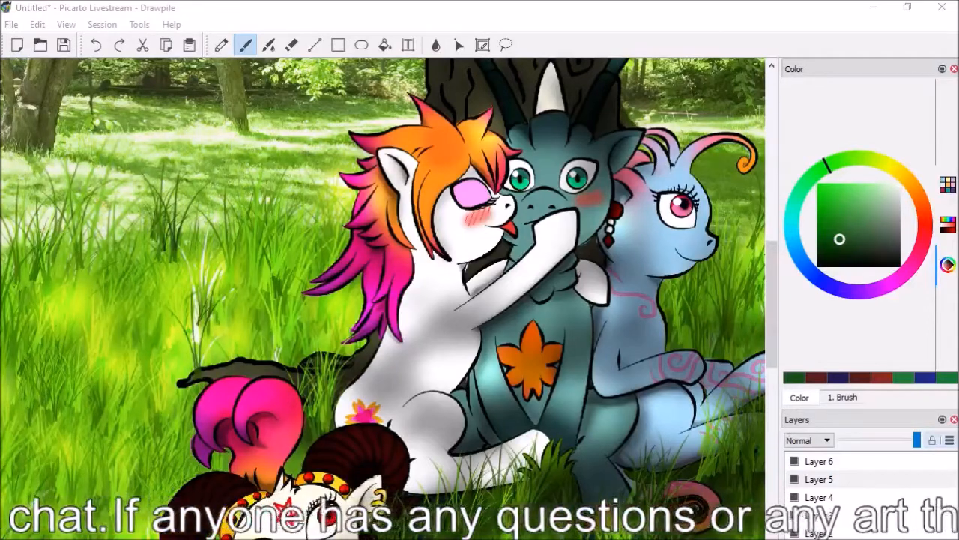
scroll(384, 285, "left", 2)
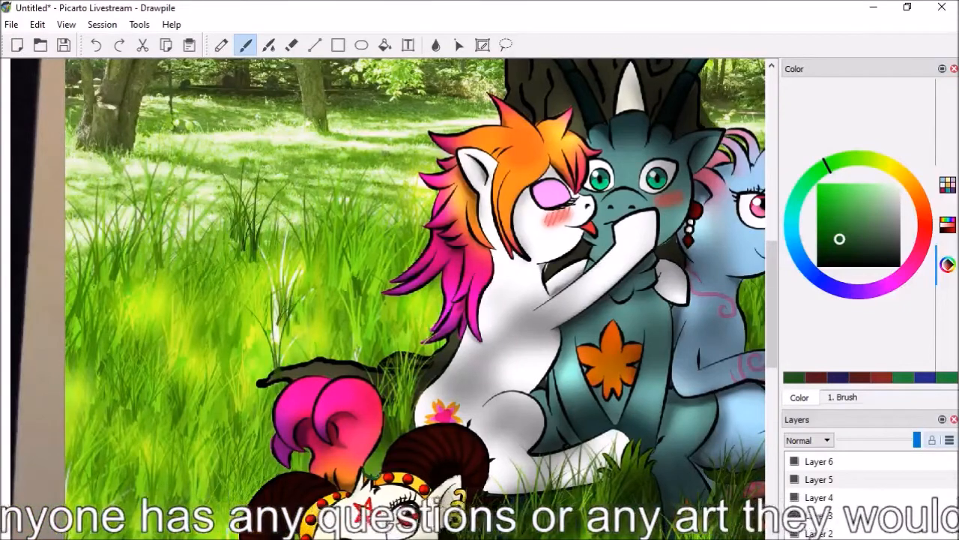
left_click_drag(429, 444, 424, 404)
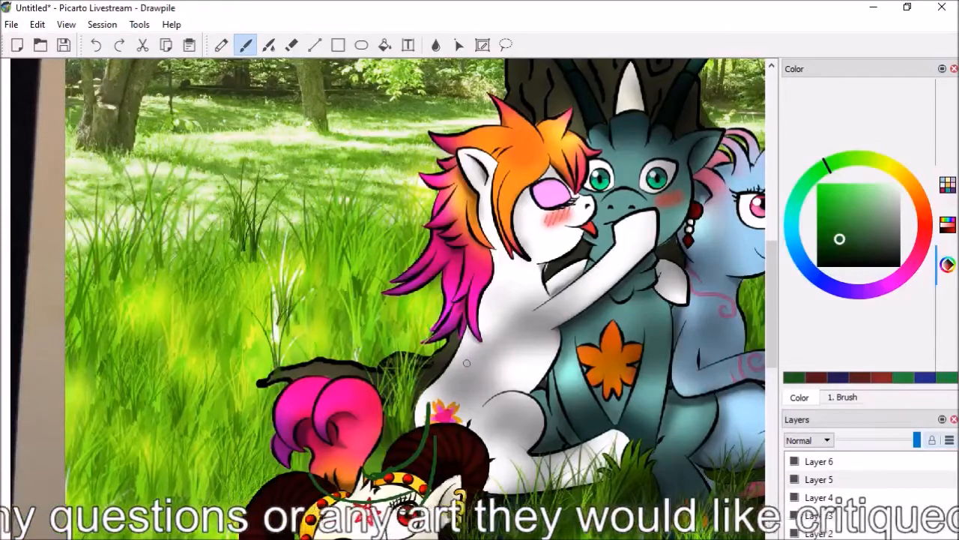
left_click(96, 45)
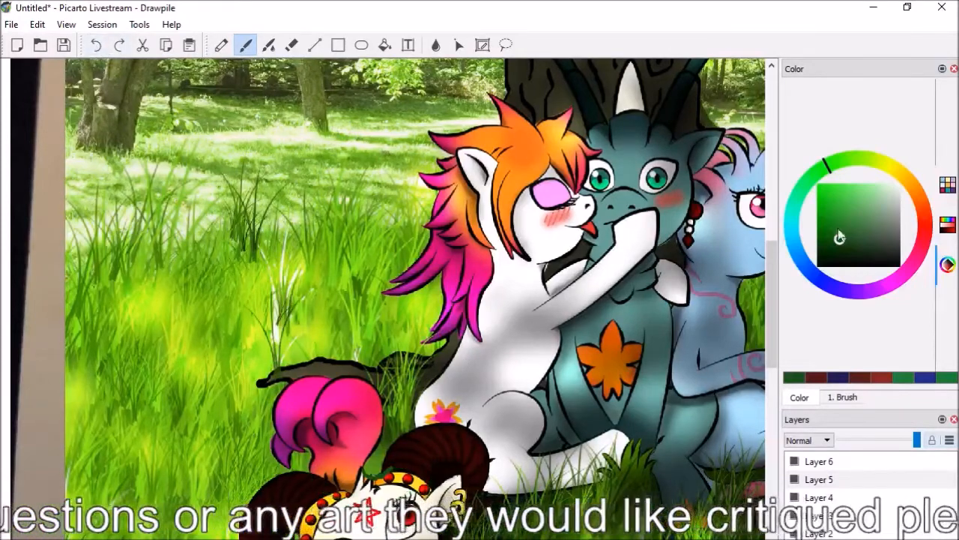
Trace the orange-maned pony's back from neck to rump in dark blue, then brighter blue, extending the strokes to the tail base
left_click(806, 278)
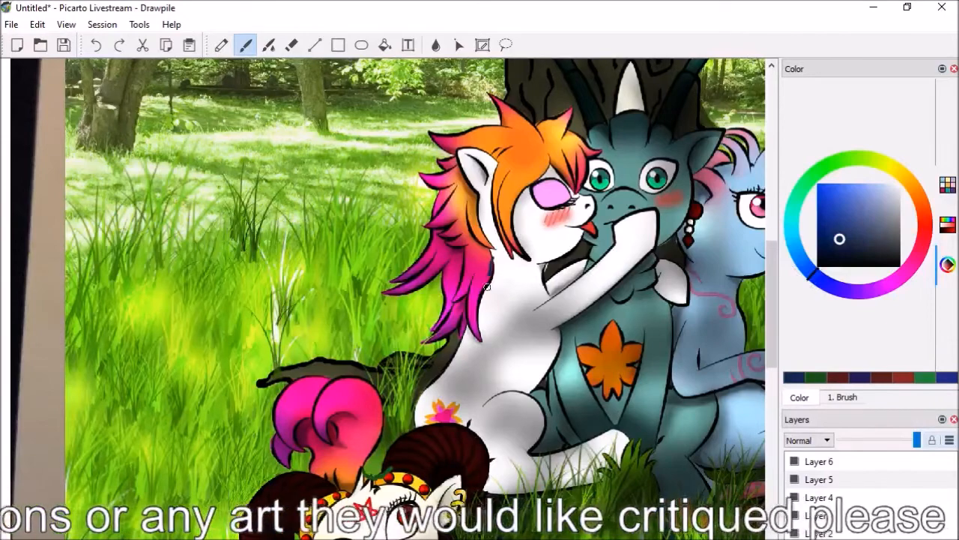
left_click_drag(491, 261, 443, 388)
left_click(832, 197)
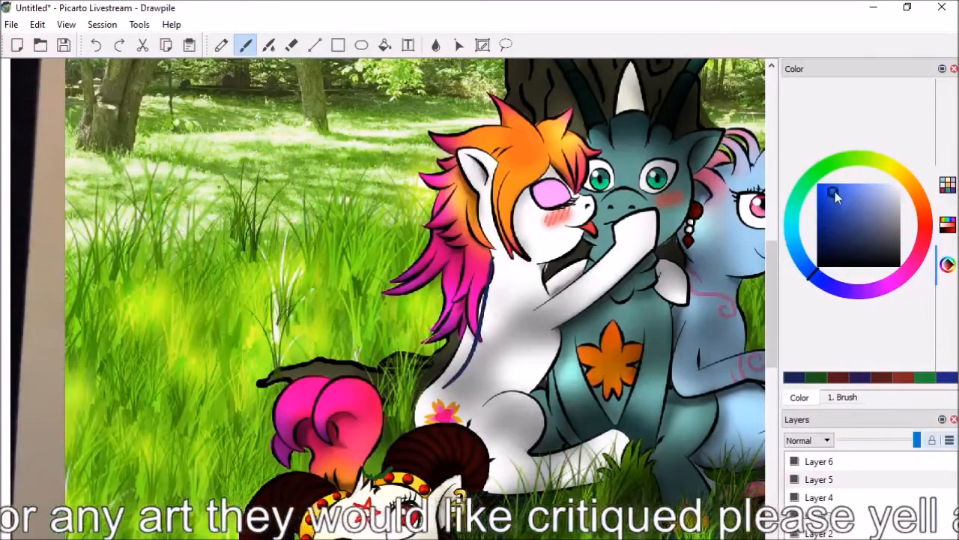
mouse_move(491, 262)
left_mouse_down()
mouse_move(454, 384)
mouse_move(430, 418)
left_mouse_up()
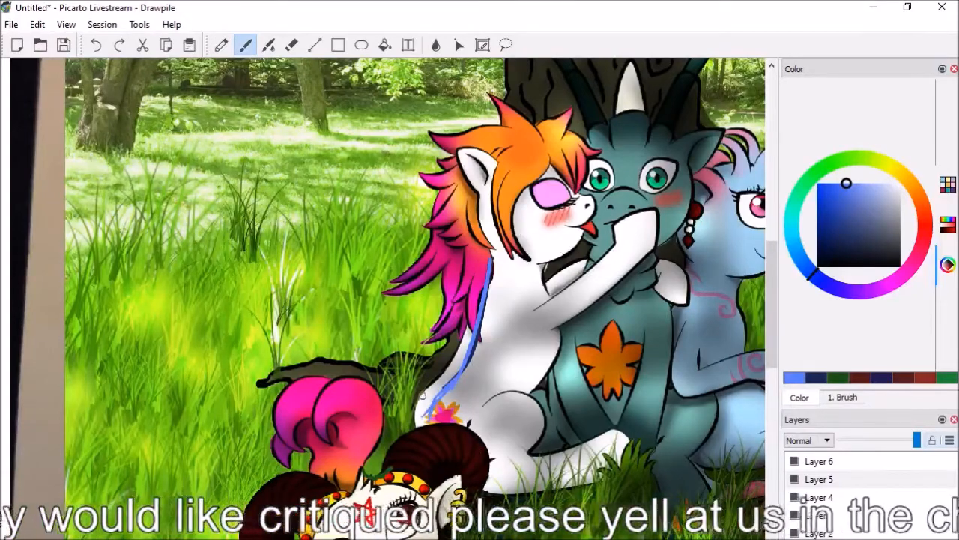
mouse_move(433, 388)
left_mouse_down()
mouse_move(382, 436)
mouse_move(406, 450)
left_mouse_up()
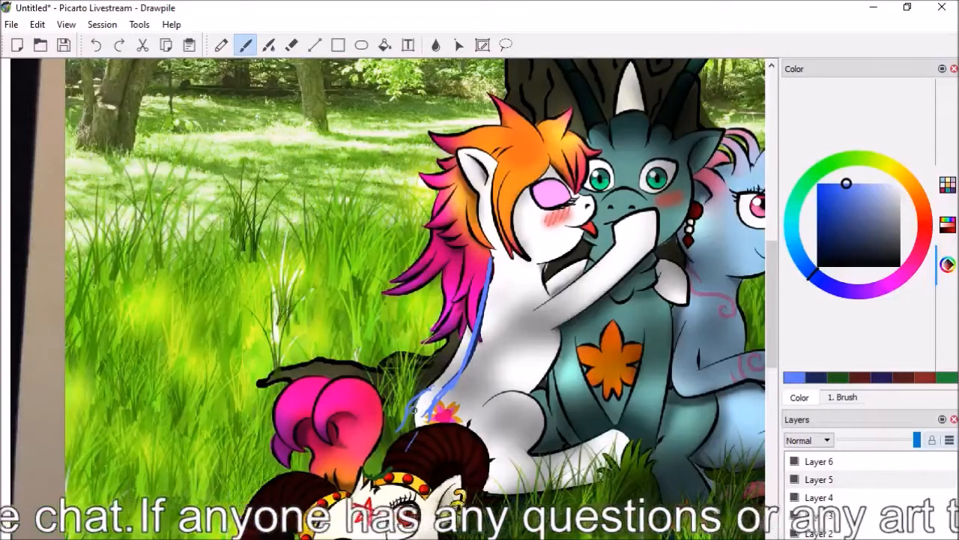
Extend the blue guide lines from the orange-maned pony's rump down over the foreground pony's head, adding one below the pink tail
left_click_drag(415, 403, 380, 500)
left_click_drag(424, 432, 421, 502)
left_click_drag(309, 440, 303, 480)
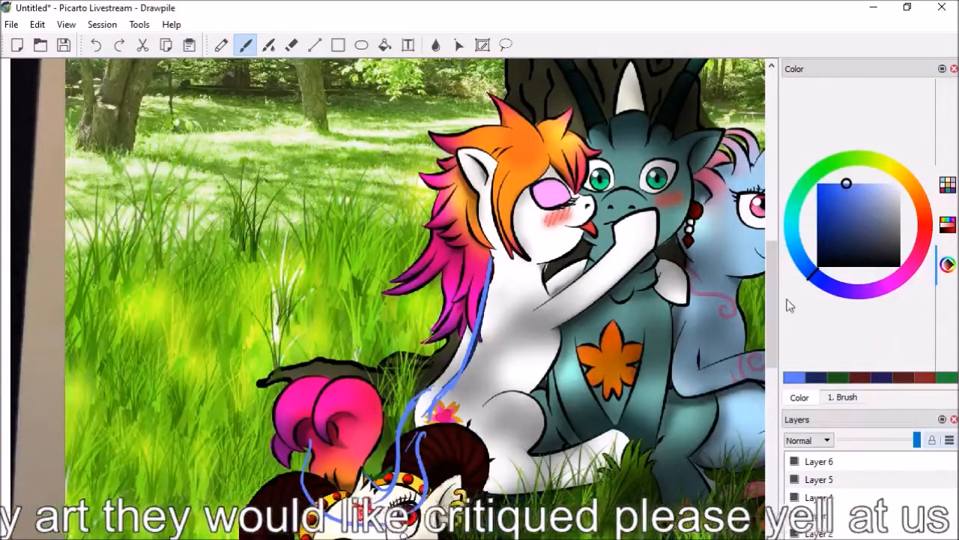
Mark the orange-maned pony's hair edge beside the cheek and shade its fringe with blue strokes
scroll(412, 277, "up", 5)
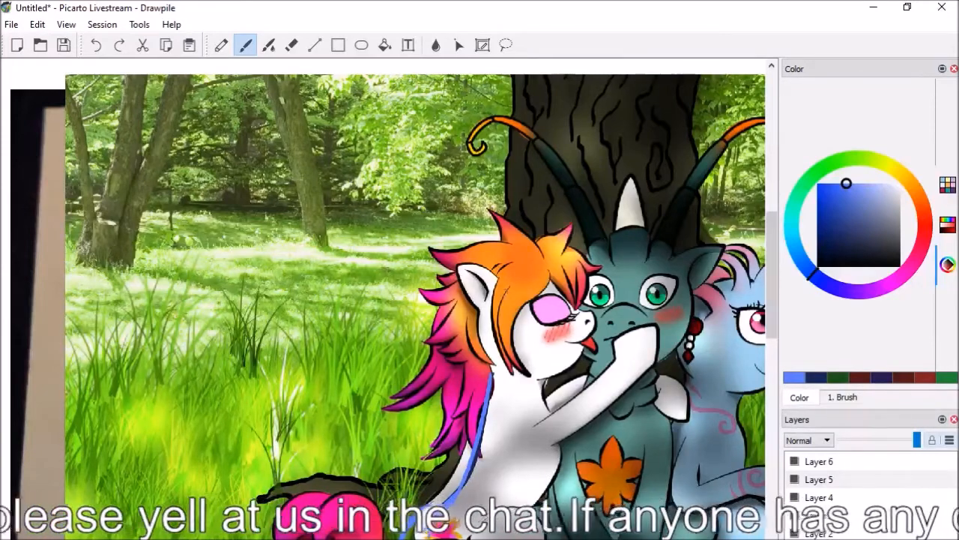
left_click_drag(492, 293, 513, 373)
left_click_drag(515, 327, 529, 368)
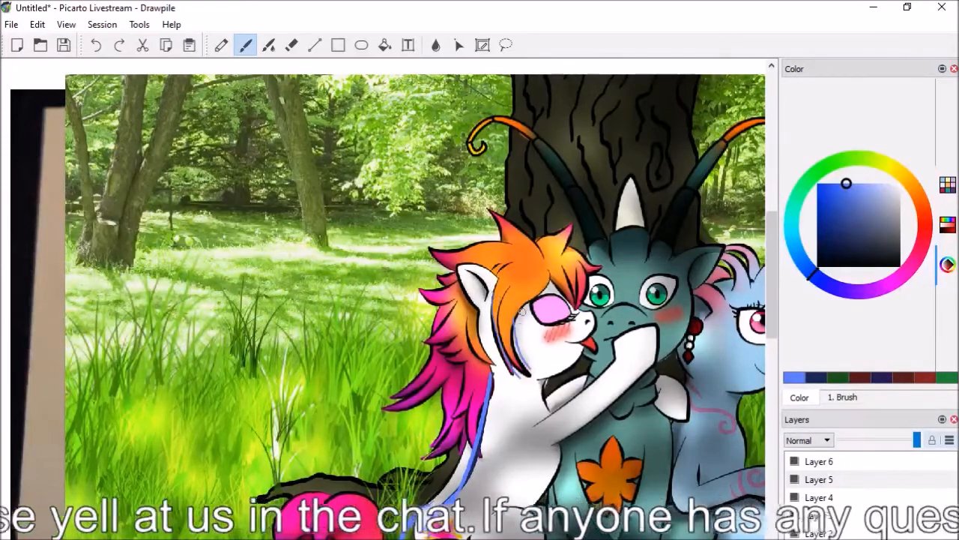
key("e")
key("b")
left_click_drag(561, 267, 572, 295)
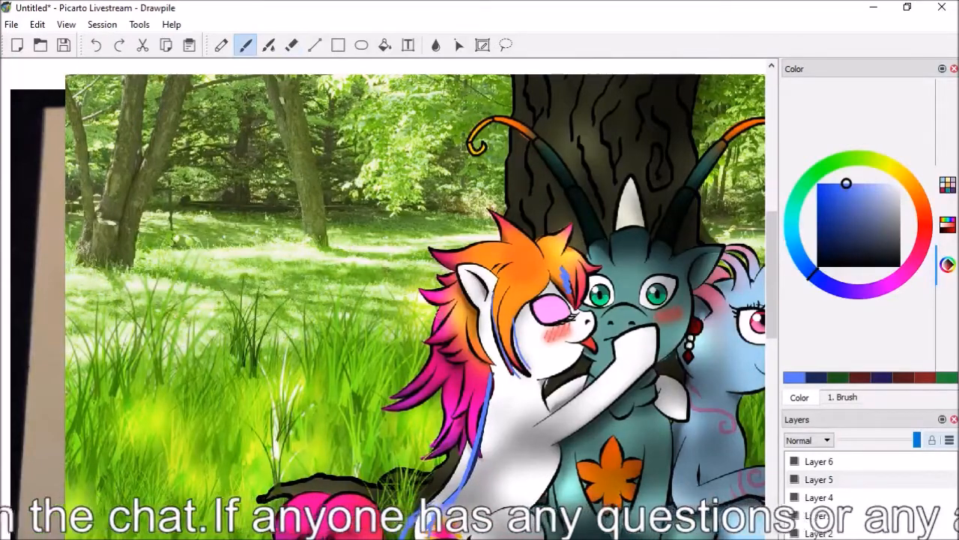
Add blue shading scribbles to the pink locks hanging behind the orange-maned pony's neck
left_click_drag(454, 345, 398, 392)
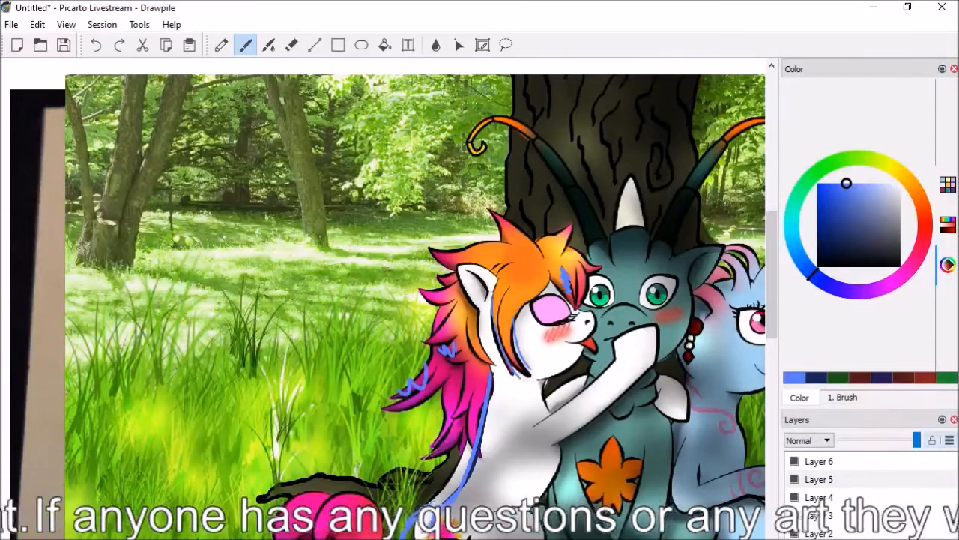
left_click_drag(448, 415, 435, 443)
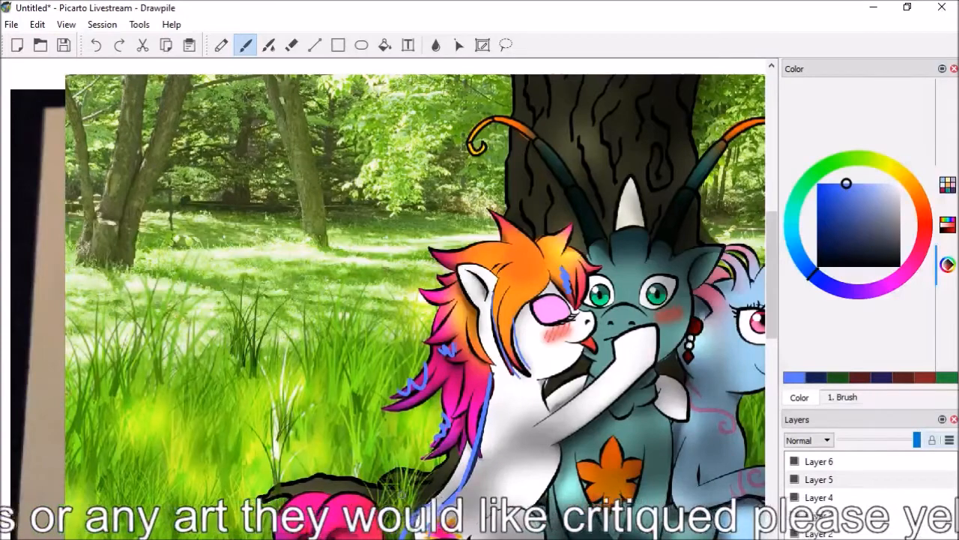
left_click_drag(452, 365, 461, 372)
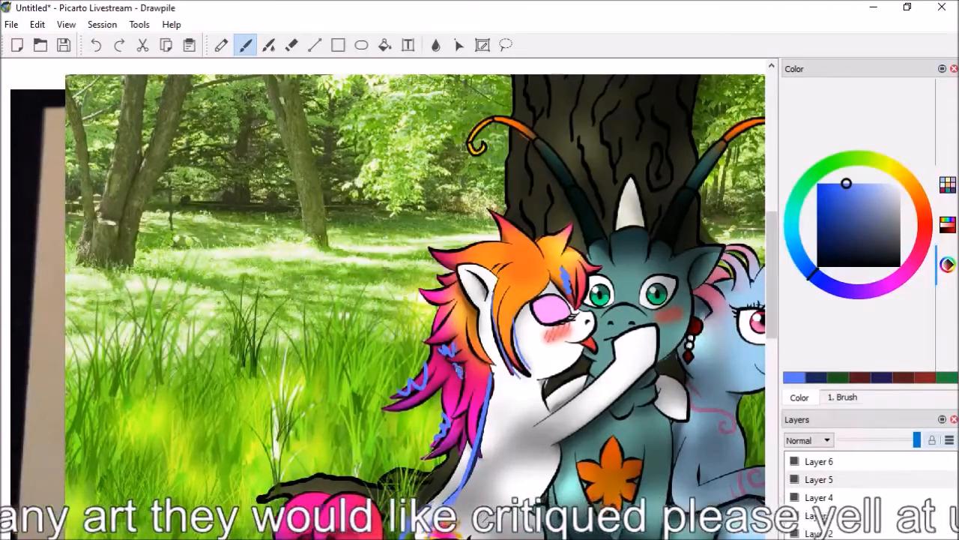
Paint the mane section behind the white ear in light orange and erase the excess between the lower pink locks
left_click(899, 185)
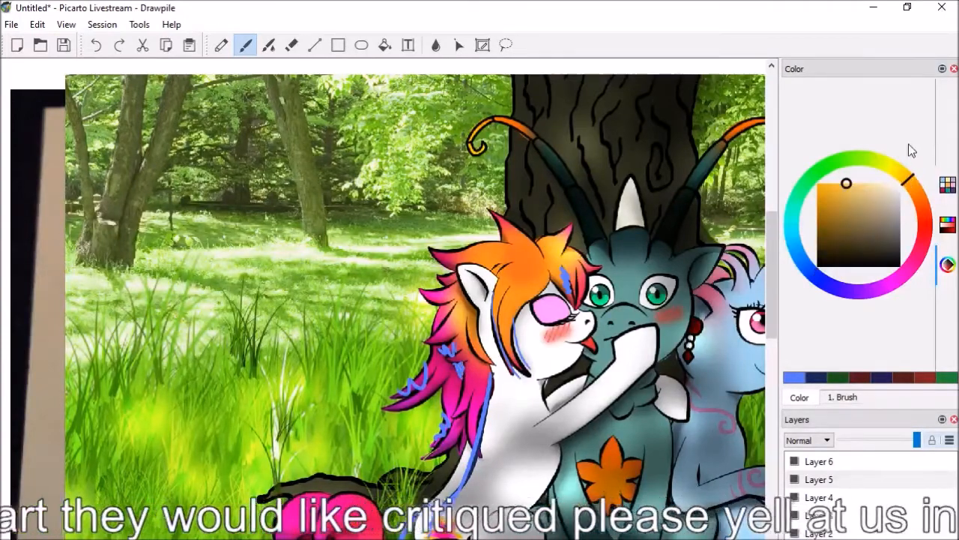
left_click(456, 371)
left_click_drag(459, 370, 457, 369)
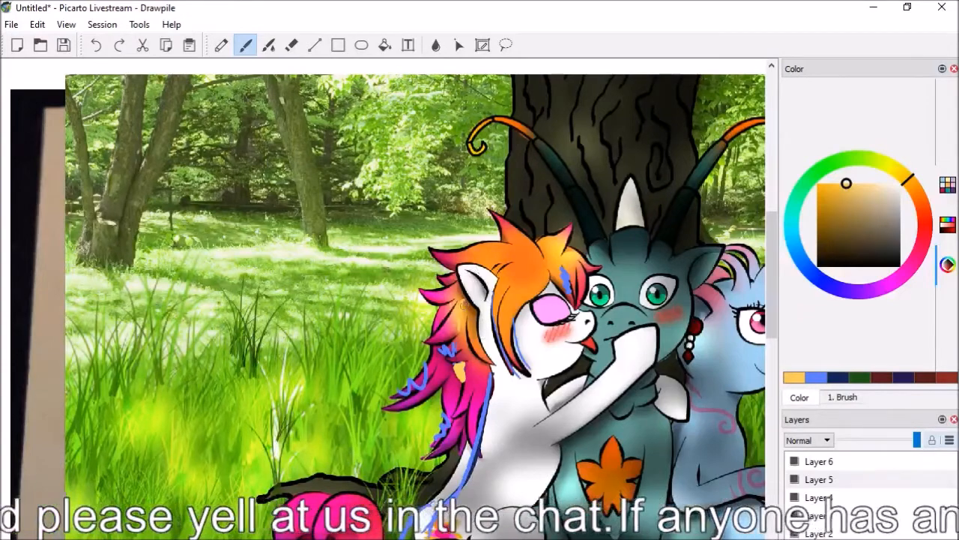
mouse_move(461, 302)
left_mouse_down()
mouse_move(455, 355)
mouse_move(472, 391)
mouse_move(465, 374)
mouse_move(485, 389)
left_mouse_up()
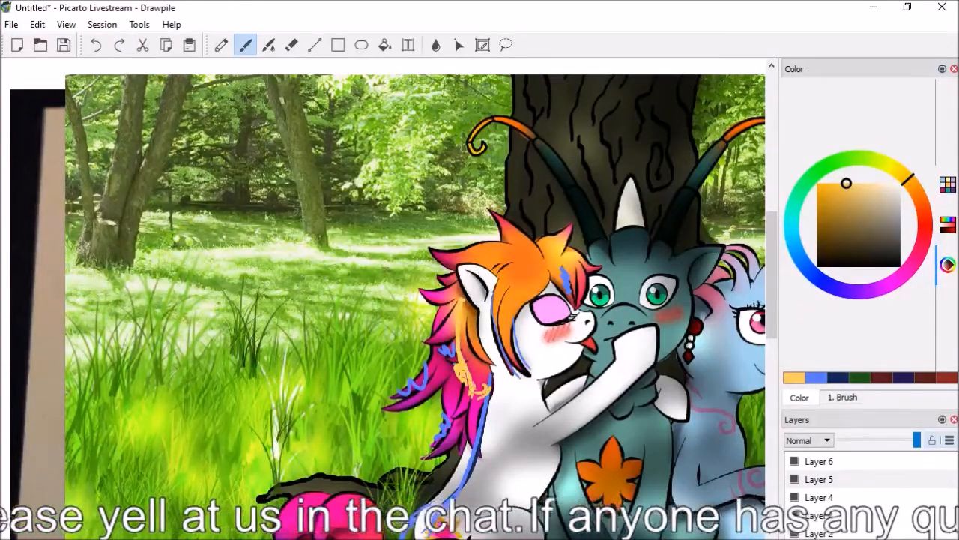
mouse_move(482, 310)
left_mouse_down()
mouse_move(467, 395)
mouse_move(460, 389)
mouse_move(460, 381)
mouse_move(477, 390)
mouse_move(465, 397)
mouse_move(486, 341)
mouse_move(481, 386)
mouse_move(462, 397)
left_mouse_up()
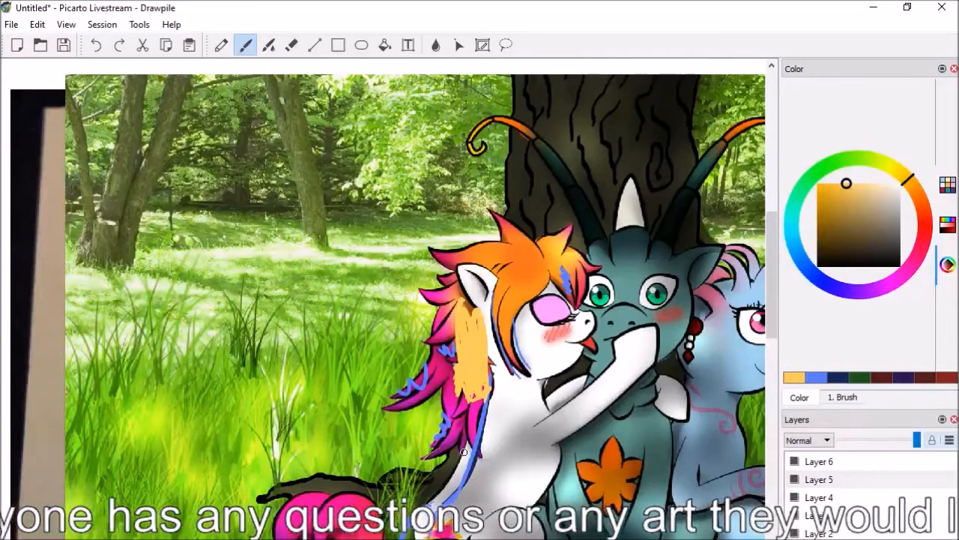
key("e")
mouse_move(459, 367)
left_mouse_down()
mouse_move(457, 399)
mouse_move(474, 335)
mouse_move(452, 377)
mouse_move(461, 364)
mouse_move(450, 397)
left_mouse_up()
key("b")
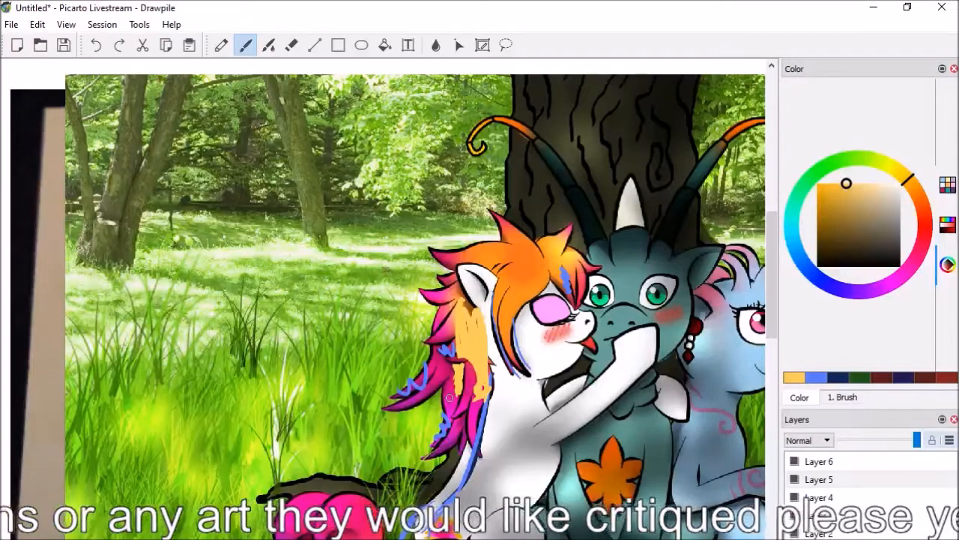
left_click_drag(776, 291, 776, 314)
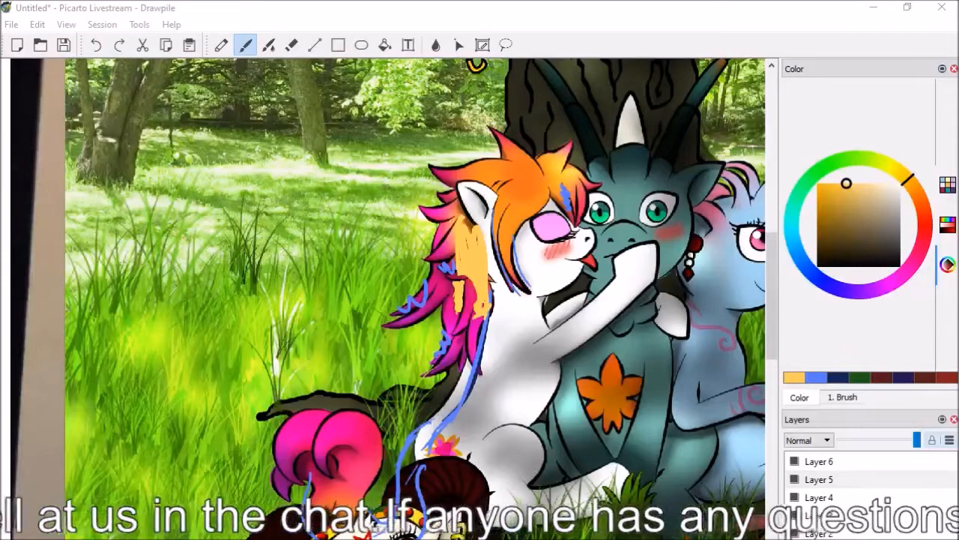
scroll(383, 300, "down", 3)
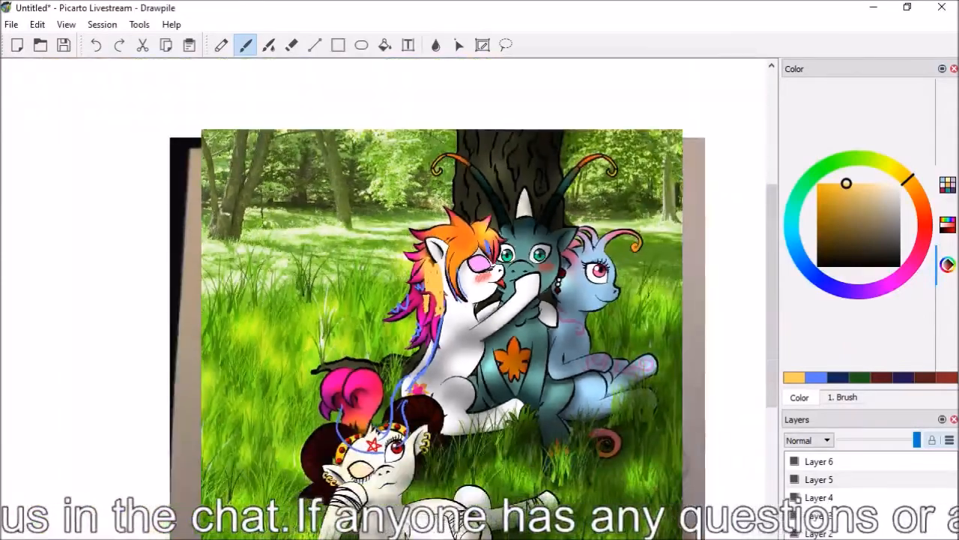
left_click(36, 24)
left_click(68, 145)
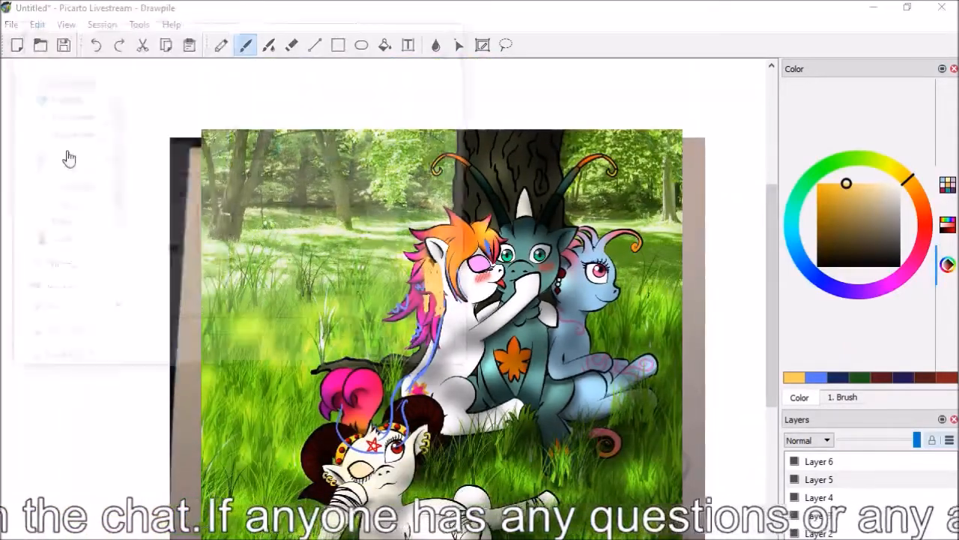
double_click(153, 129)
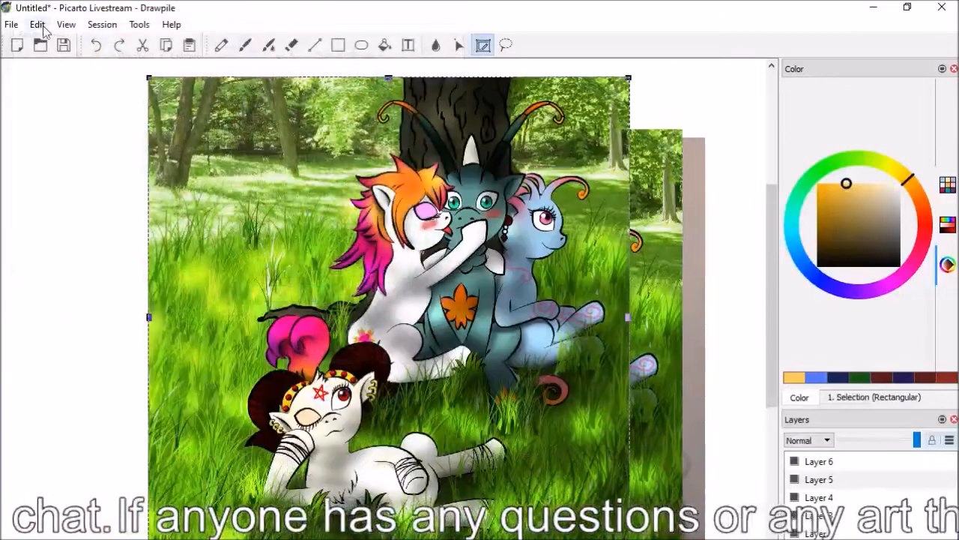
left_click(96, 46)
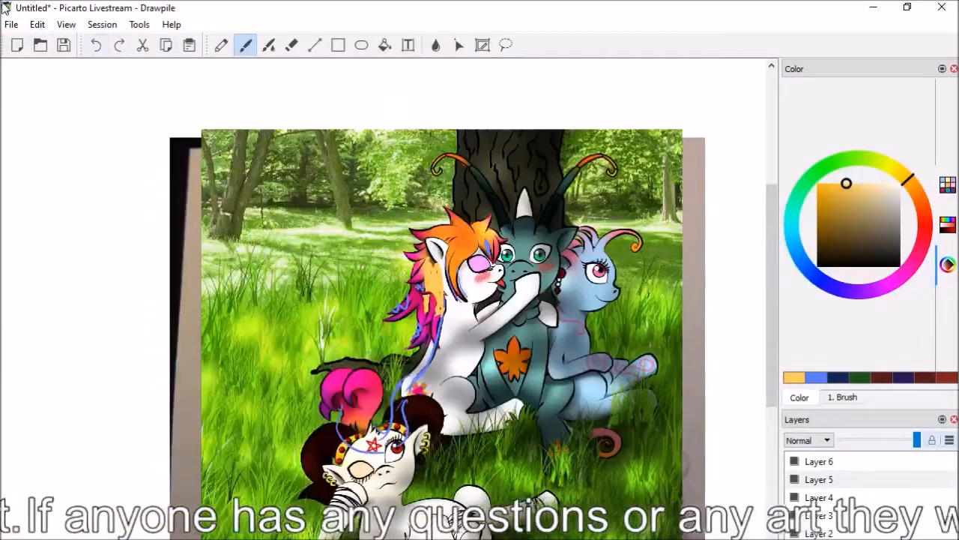
Paste the picture 20160419_155627 from the Critique folder and scale it down over the canvas
left_click(37, 24)
left_click(71, 148)
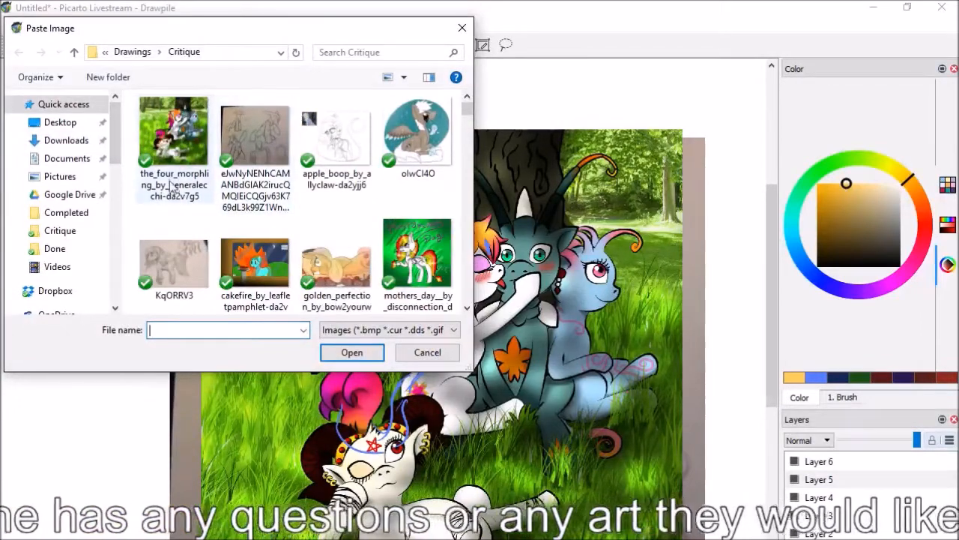
scroll(467, 311, "down", 3)
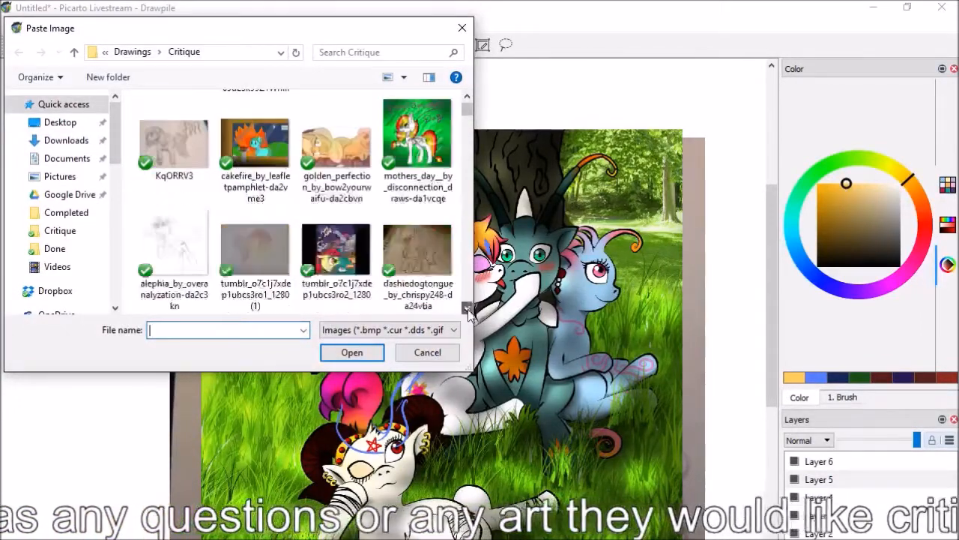
scroll(468, 315, "down", 10)
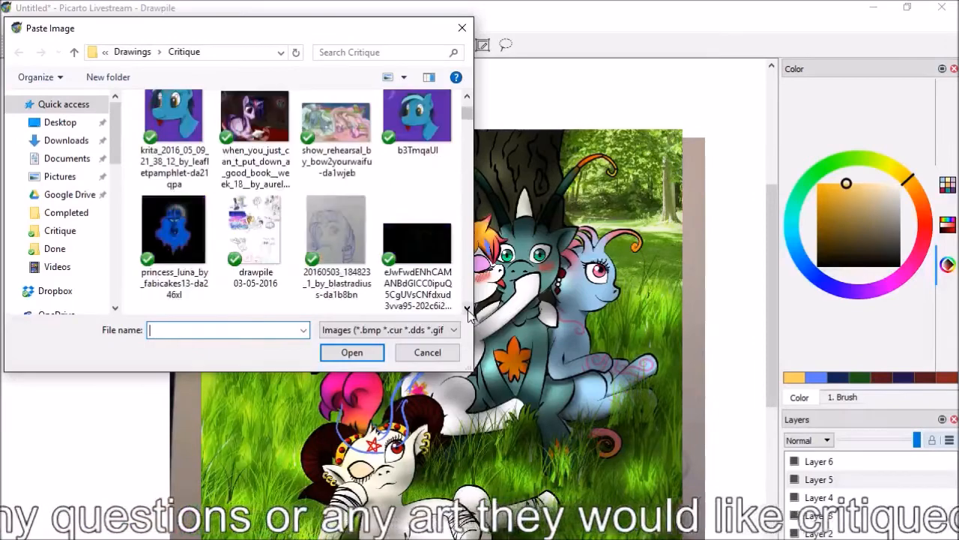
scroll(467, 315, "down", 1)
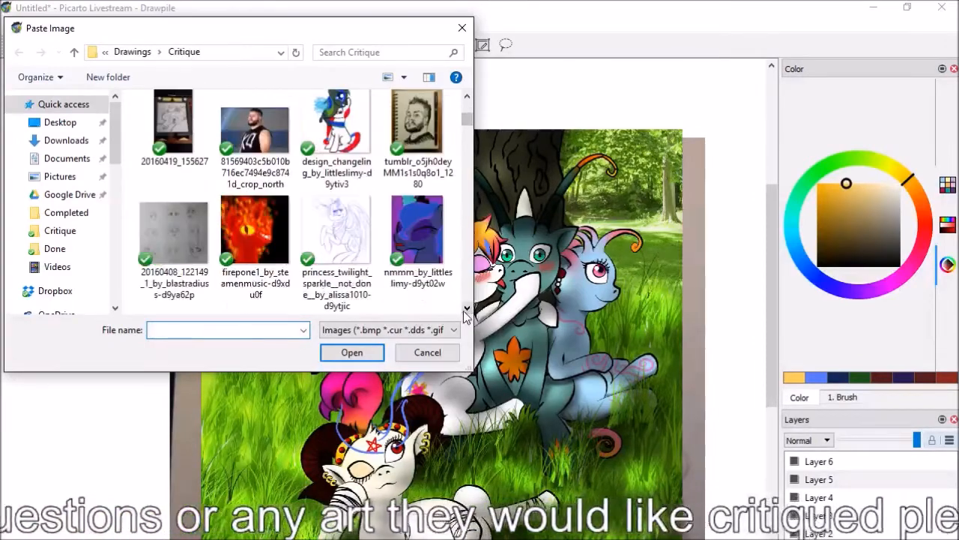
left_click(178, 124)
double_click(177, 124)
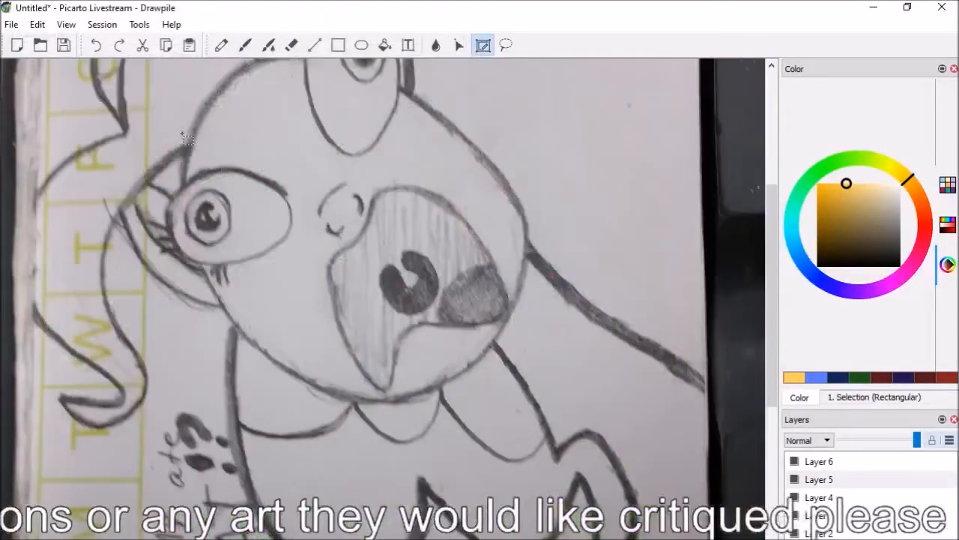
scroll(193, 204, "down", 6)
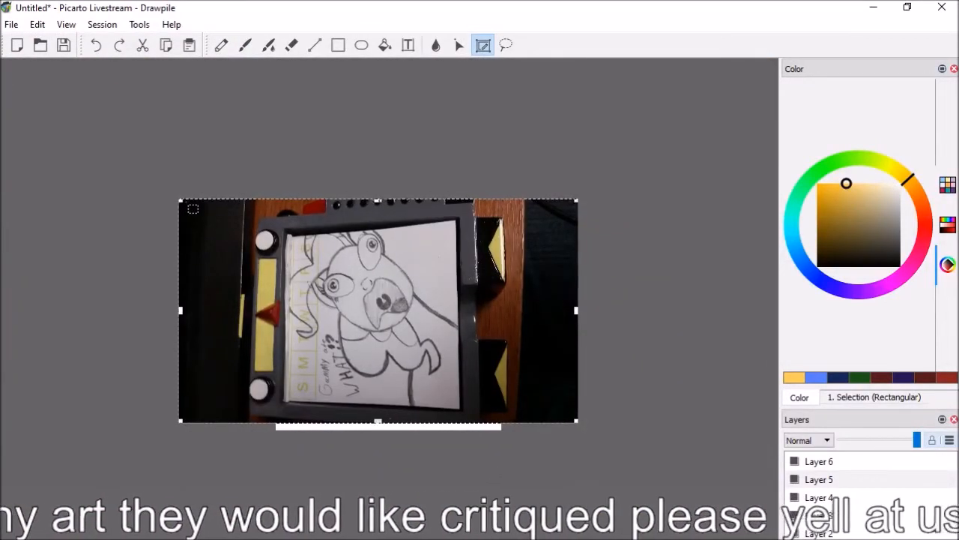
left_click_drag(189, 207, 255, 239)
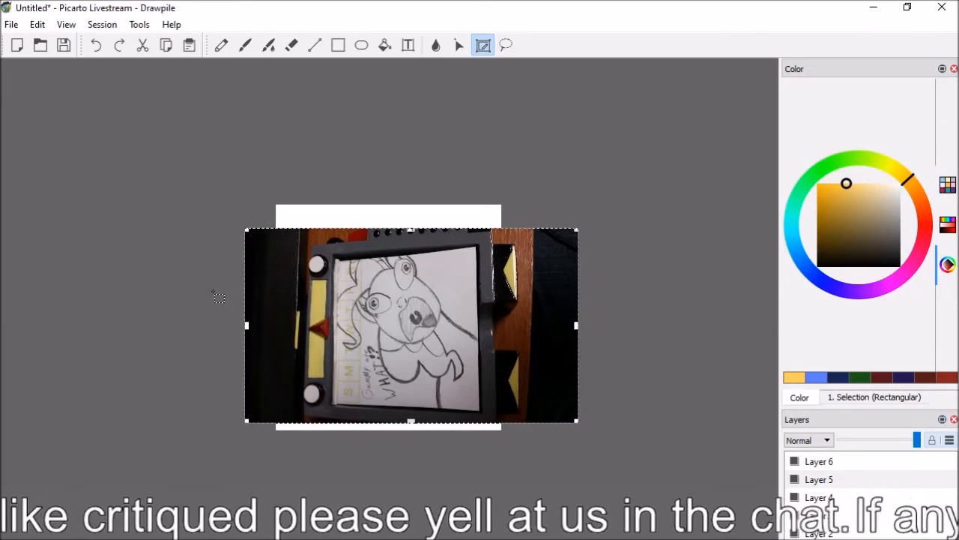
key("ctrl+v")
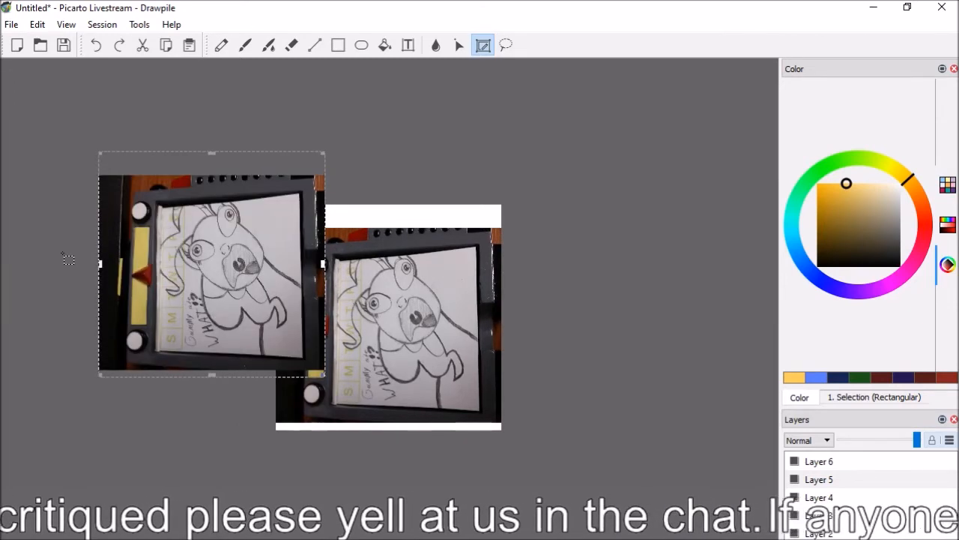
left_click_drag(63, 482, 78, 256)
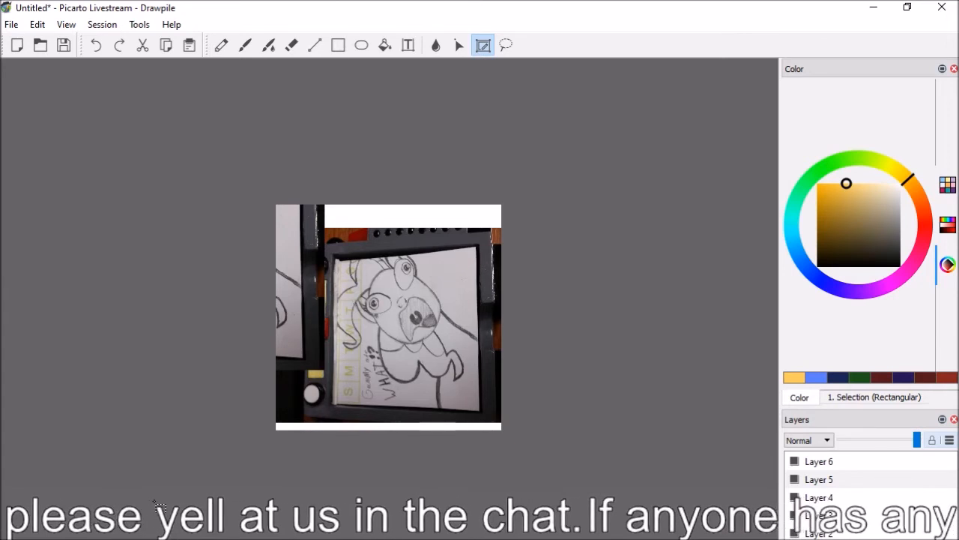
Switch to the Brush tool, insert a layer above Layer 6 and make Layer 6 active
key("b")
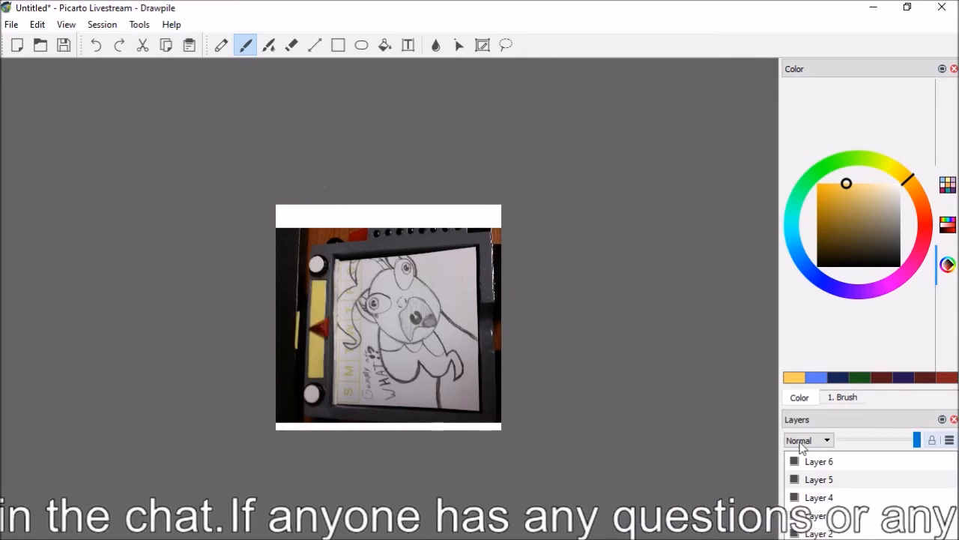
right_click(824, 461)
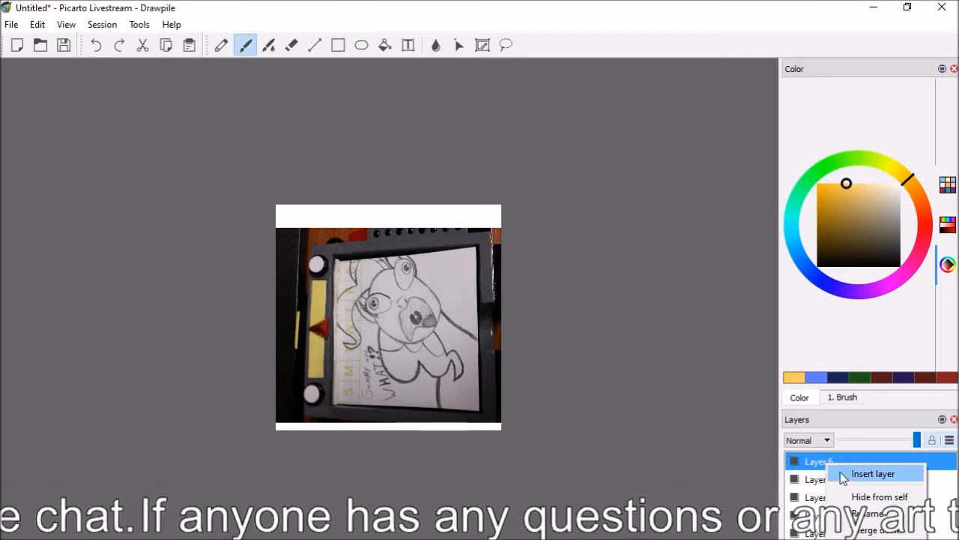
left_click(843, 473)
left_click(820, 480)
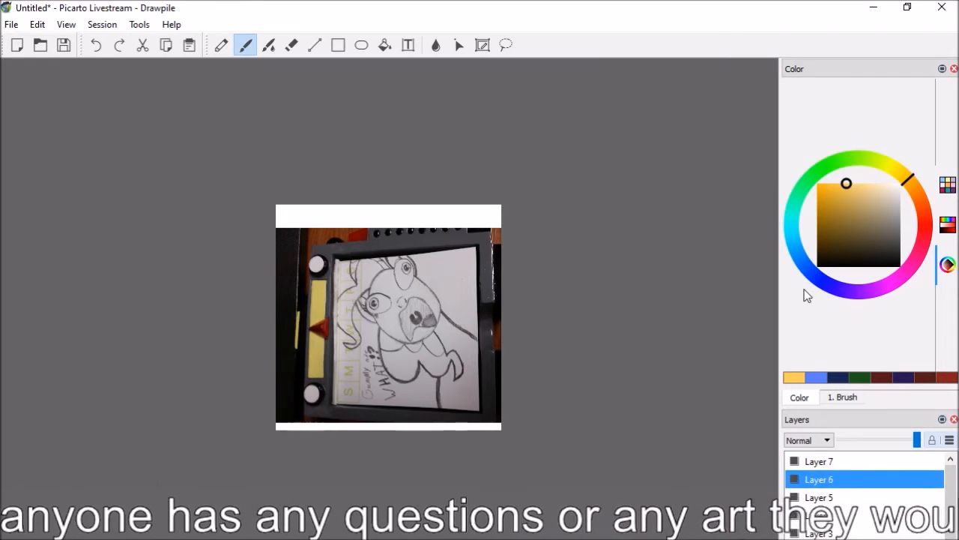
key("alt+Tab")
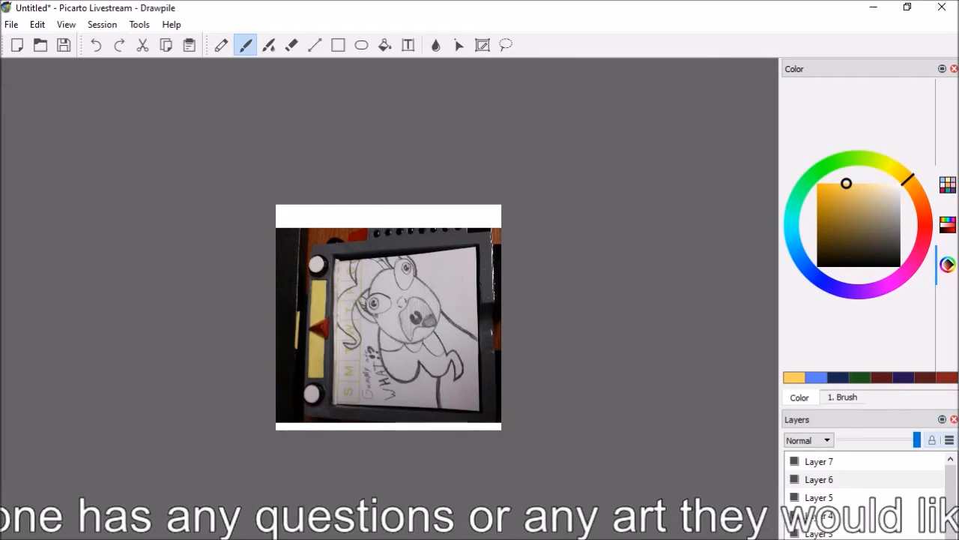
Circle the big-eyed sketch character's head with repeated light orange guide strokes following its round outline
scroll(388, 316, "up", 2)
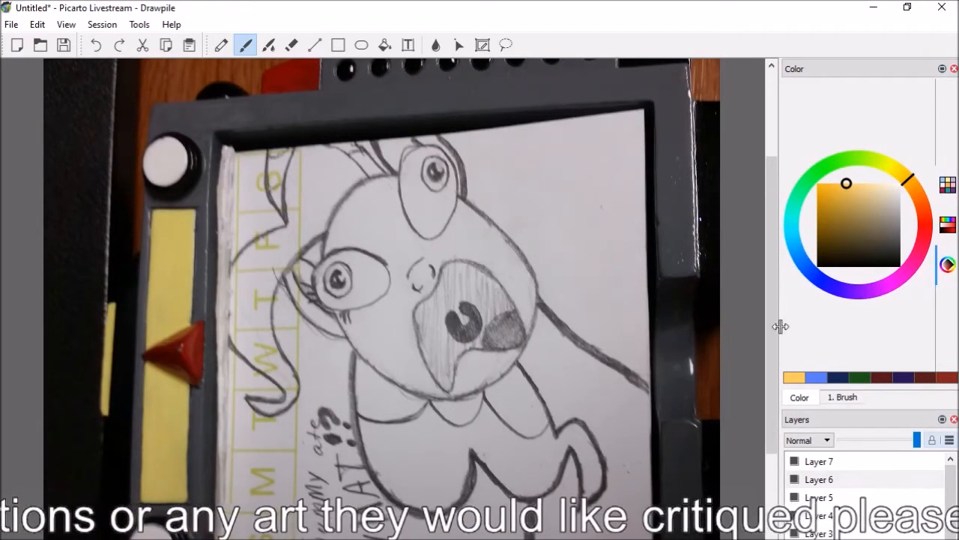
scroll(784, 332, "down", 3)
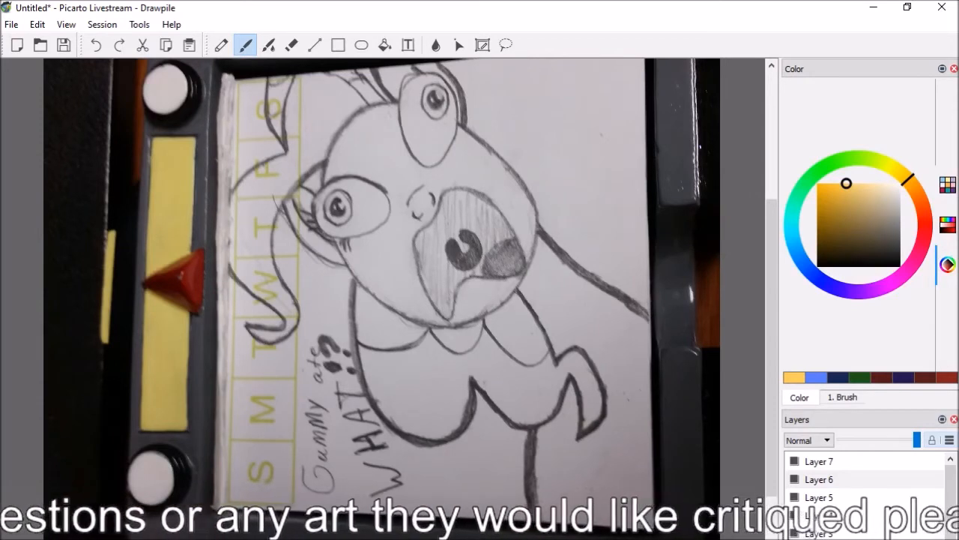
left_click_drag(314, 169, 316, 195)
left_click(98, 46)
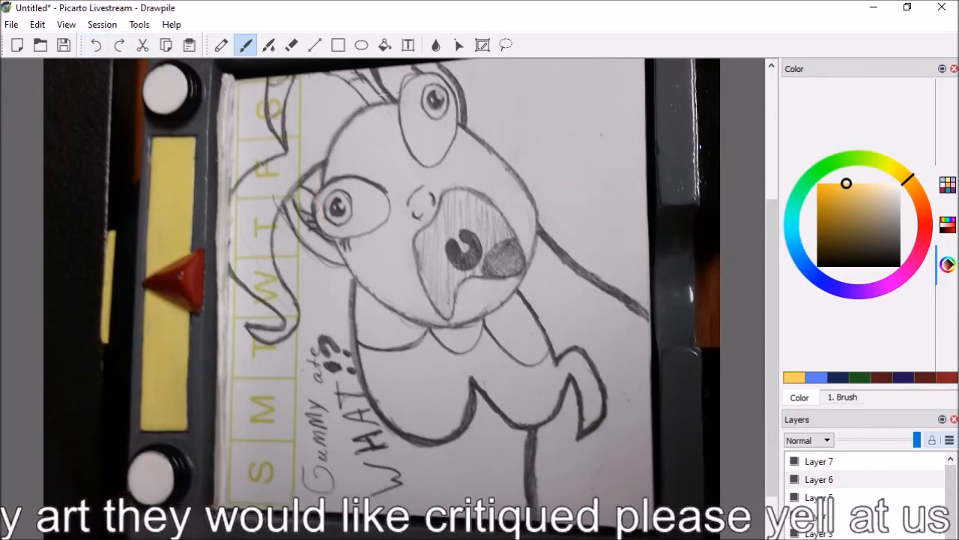
mouse_move(411, 94)
left_mouse_down()
mouse_move(534, 188)
mouse_move(536, 252)
left_mouse_up()
mouse_move(361, 102)
left_mouse_down()
mouse_move(319, 175)
mouse_move(319, 237)
left_mouse_up()
mouse_move(322, 161)
left_mouse_down()
mouse_move(314, 239)
mouse_move(354, 291)
mouse_move(404, 318)
mouse_move(486, 322)
left_mouse_up()
left_click_drag(526, 178, 462, 337)
mouse_move(527, 178)
left_mouse_down()
mouse_move(498, 328)
mouse_move(431, 313)
mouse_move(467, 335)
mouse_move(338, 279)
left_mouse_up()
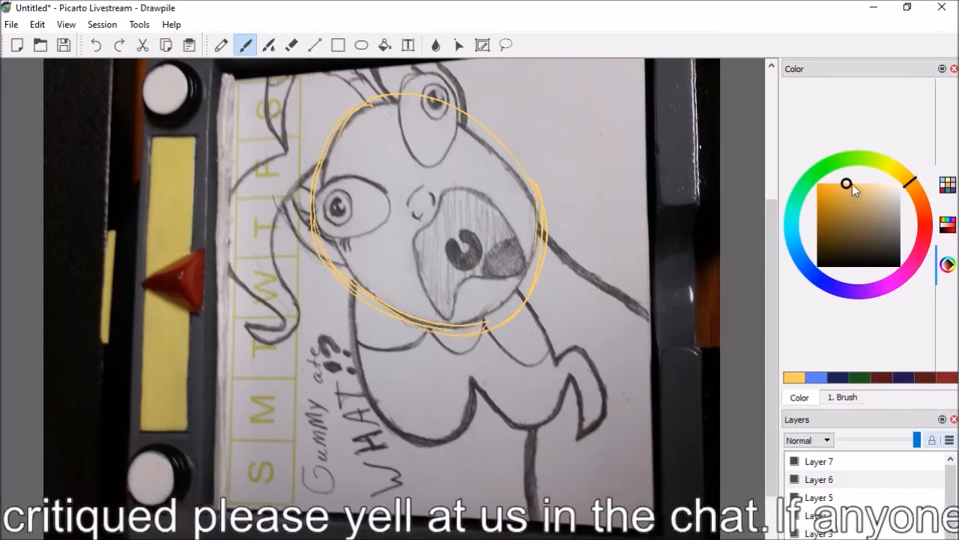
Change the brush colour to a deeper, more saturated orange and set the brush size to 18px
left_click_drag(907, 178, 913, 184)
left_click(825, 189)
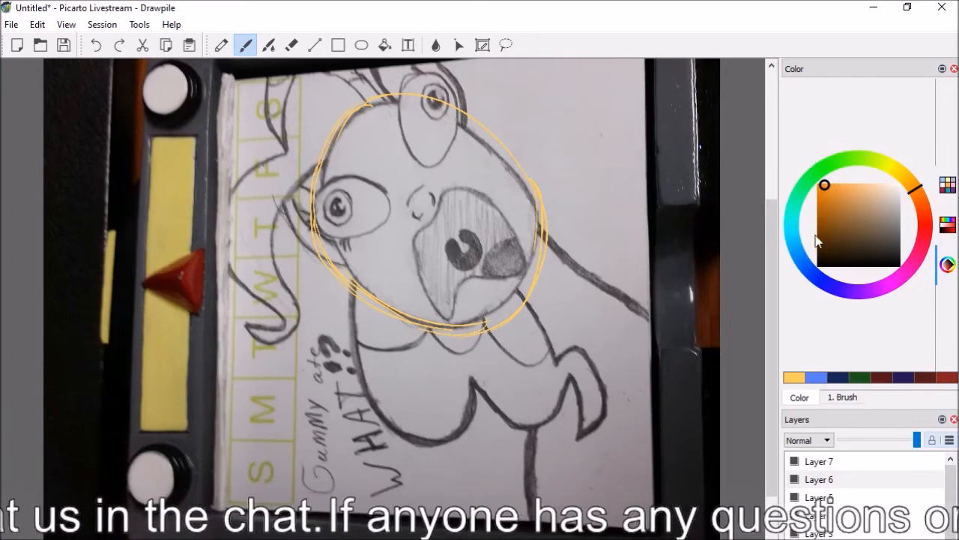
left_click(838, 398)
left_click_drag(835, 213, 838, 213)
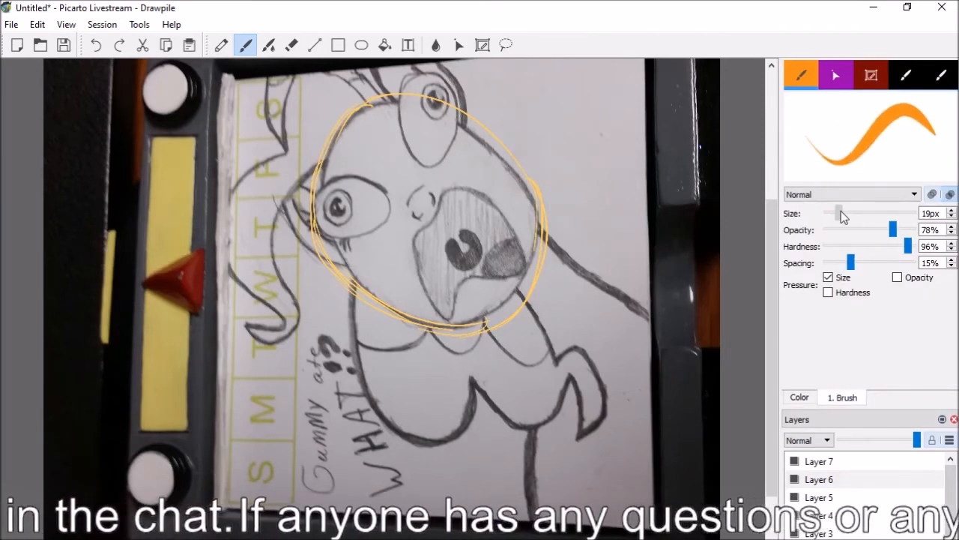
Erase the light orange circle around the sketch character's head and return to the Brush tool
key("e")
mouse_move(421, 113)
left_mouse_down()
mouse_move(489, 140)
mouse_move(543, 189)
mouse_move(542, 226)
mouse_move(530, 173)
mouse_move(544, 213)
mouse_move(546, 293)
left_mouse_up()
mouse_move(523, 327)
left_mouse_down()
mouse_move(510, 290)
mouse_move(390, 305)
mouse_move(452, 336)
mouse_move(426, 315)
mouse_move(495, 338)
mouse_move(500, 314)
left_mouse_up()
mouse_move(330, 217)
left_mouse_down()
mouse_move(316, 192)
mouse_move(317, 228)
mouse_move(345, 287)
mouse_move(338, 274)
left_mouse_up()
left_click_drag(321, 133, 307, 217)
mouse_move(313, 183)
left_mouse_down()
mouse_move(334, 158)
mouse_move(343, 124)
mouse_move(370, 106)
left_mouse_up()
left_click_drag(429, 106, 390, 87)
key("b")
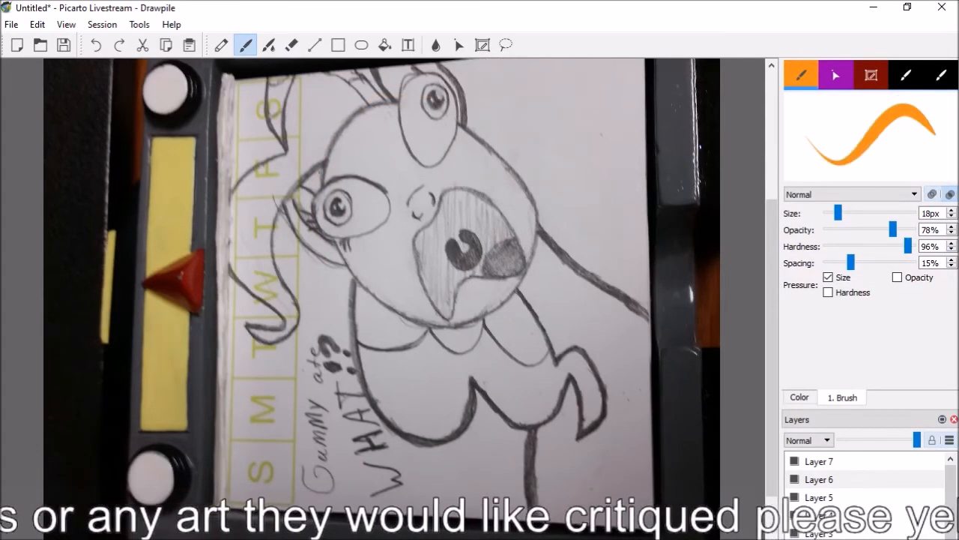
left_click_drag(320, 167, 519, 292)
left_click(96, 45)
mouse_move(322, 171)
left_mouse_down()
mouse_move(326, 155)
mouse_move(533, 273)
left_mouse_up()
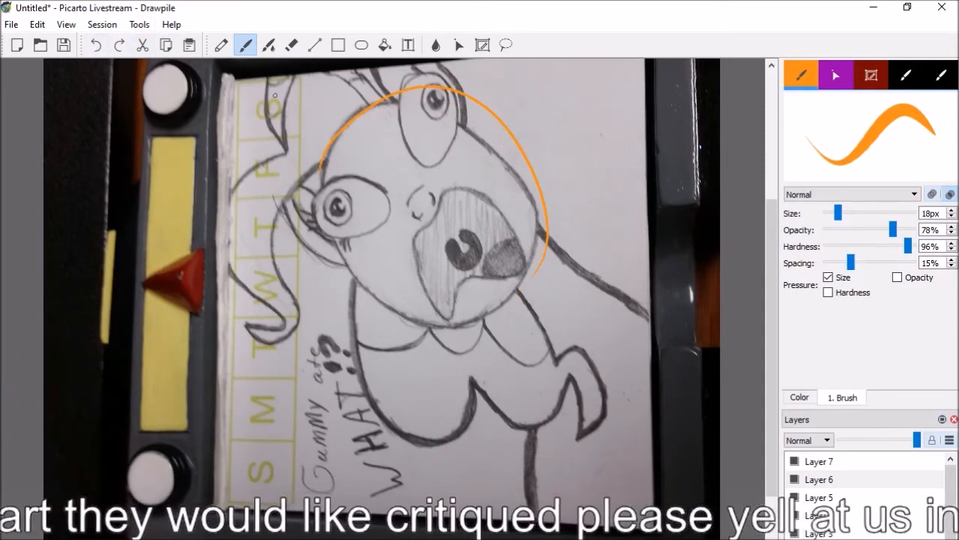
left_click(96, 45)
mouse_move(325, 150)
left_mouse_down()
mouse_move(411, 104)
mouse_move(546, 216)
left_mouse_up()
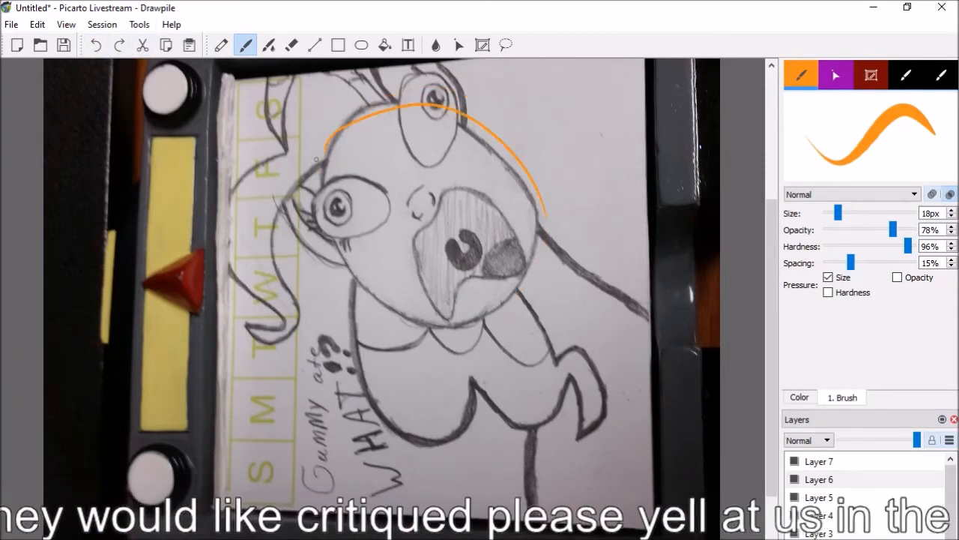
left_click(96, 45)
mouse_move(327, 153)
left_mouse_down()
mouse_move(342, 120)
mouse_move(533, 248)
left_mouse_up()
mouse_move(323, 155)
left_mouse_down()
mouse_move(351, 255)
mouse_move(525, 266)
left_mouse_up()
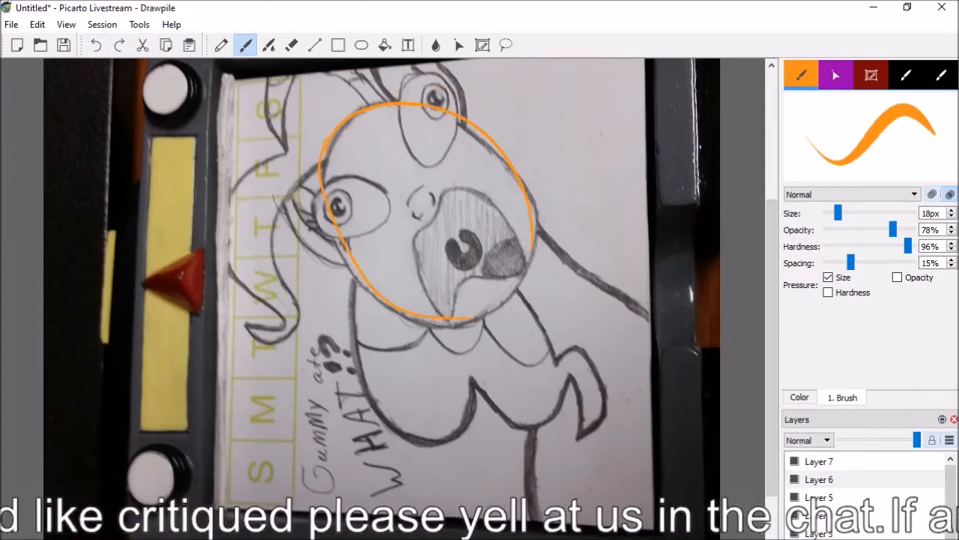
left_click(96, 45)
left_click(96, 45)
Circle the sketch character's head with thicker deep orange guide strokes, reinforcing the curve beside the upper eye
mouse_move(332, 147)
left_mouse_down()
mouse_move(344, 129)
mouse_move(533, 241)
left_mouse_up()
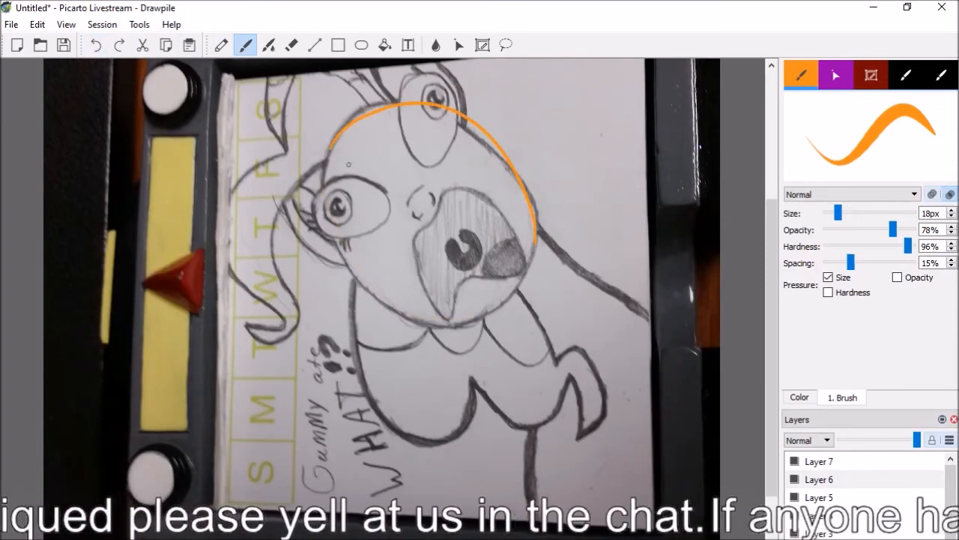
mouse_move(331, 148)
left_mouse_down()
mouse_move(319, 214)
mouse_move(338, 261)
left_mouse_up()
mouse_move(322, 222)
left_mouse_down()
mouse_move(363, 290)
mouse_move(432, 320)
left_mouse_up()
mouse_move(535, 239)
left_mouse_down()
mouse_move(432, 314)
mouse_move(348, 299)
left_mouse_up()
mouse_move(456, 113)
left_mouse_down()
mouse_move(529, 175)
mouse_move(533, 193)
left_mouse_up()
left_click_drag(481, 132, 536, 229)
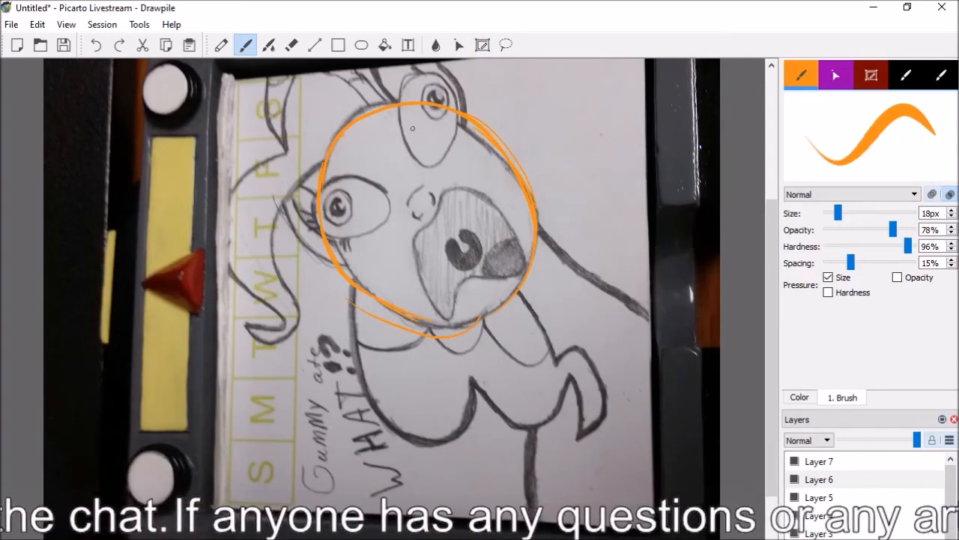
Outline both bulging eyes of the sketch character with orange oval strokes
mouse_move(466, 89)
left_mouse_down()
mouse_move(455, 155)
mouse_move(459, 89)
mouse_move(460, 156)
mouse_move(462, 141)
mouse_move(455, 163)
left_mouse_up()
mouse_move(395, 90)
left_mouse_down()
mouse_move(404, 148)
mouse_move(431, 171)
left_mouse_up()
mouse_move(397, 94)
left_mouse_down()
mouse_move(458, 83)
mouse_move(468, 126)
left_mouse_up()
mouse_move(385, 192)
left_mouse_down()
mouse_move(334, 178)
mouse_move(310, 196)
mouse_move(388, 194)
mouse_move(369, 225)
mouse_move(382, 227)
mouse_move(348, 246)
left_mouse_up()
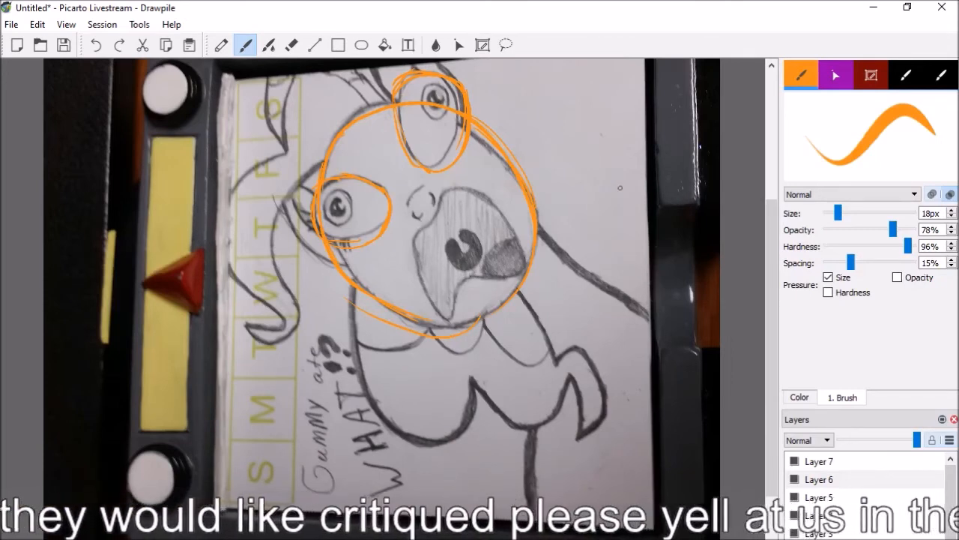
Erase the stray orange stroke below the head circle and redraw the circle's lower edge along the chin
key("e")
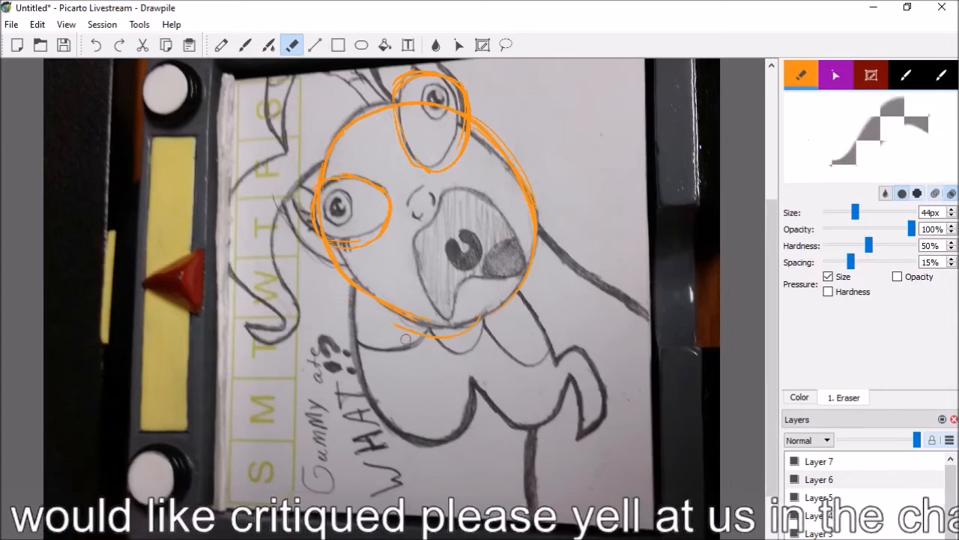
mouse_move(420, 339)
left_mouse_down()
mouse_move(476, 327)
mouse_move(447, 349)
mouse_move(452, 340)
mouse_move(420, 334)
left_mouse_up()
key("b")
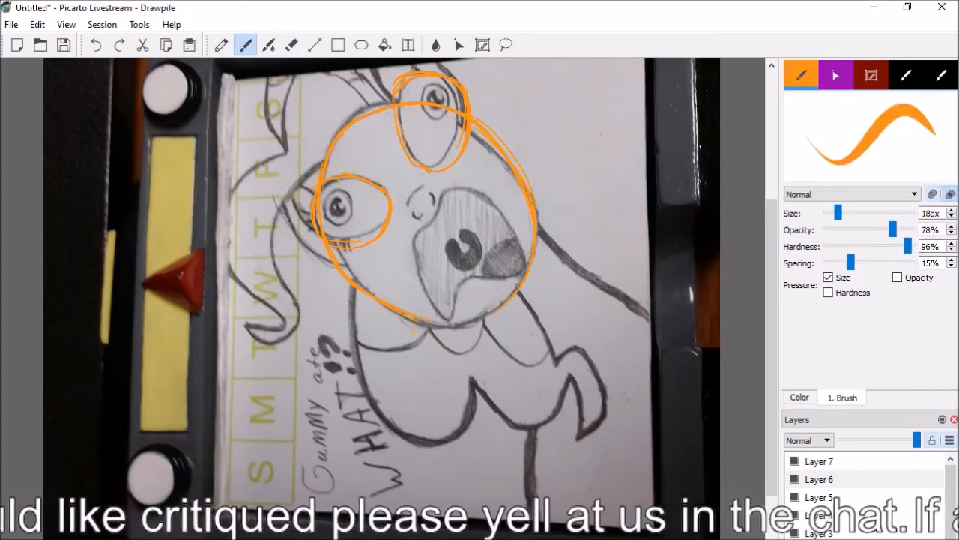
mouse_move(494, 312)
left_mouse_down()
mouse_move(453, 327)
mouse_move(422, 322)
left_mouse_up()
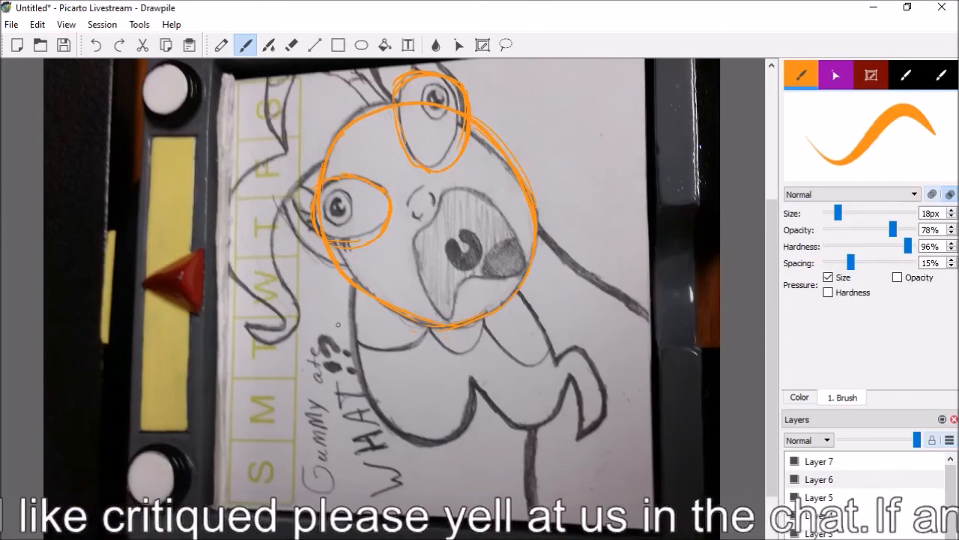
Trace the irises and pupils of both eyes and the upper edge of the open mouth in orange
mouse_move(444, 91)
left_mouse_down()
mouse_move(435, 84)
mouse_move(425, 100)
mouse_move(438, 116)
mouse_move(443, 88)
mouse_move(435, 98)
left_mouse_up()
mouse_move(340, 191)
left_mouse_down()
mouse_move(329, 215)
mouse_move(337, 208)
left_mouse_up()
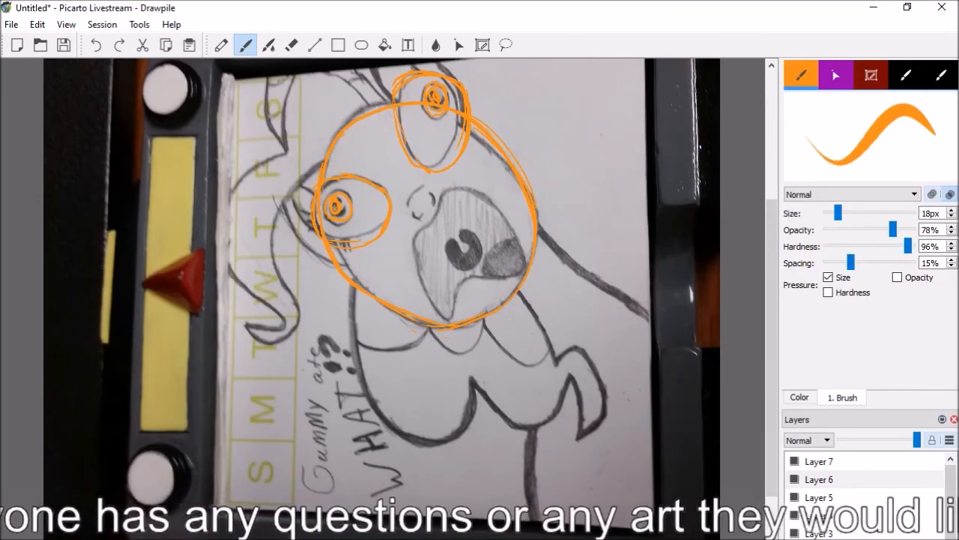
mouse_move(449, 192)
left_mouse_down()
mouse_move(474, 192)
mouse_move(516, 276)
left_mouse_up()
left_click(96, 44)
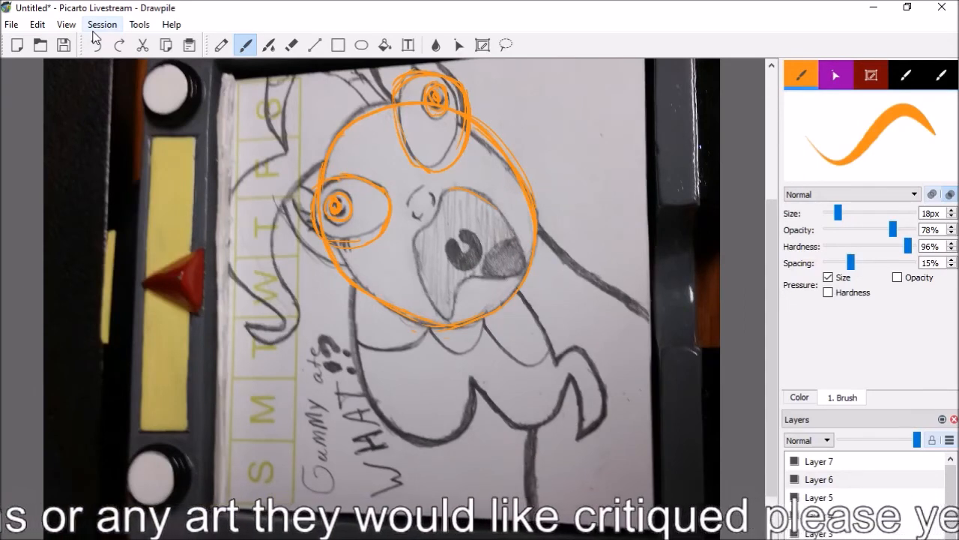
Draw orange guide strokes for the hair, from the forehead along the curved outer lock to its curled tip
left_click_drag(271, 77, 266, 157)
mouse_move(369, 125)
left_mouse_down()
mouse_move(307, 166)
mouse_move(275, 222)
left_mouse_up()
mouse_move(374, 99)
left_mouse_down()
mouse_move(354, 153)
mouse_move(315, 166)
left_mouse_up()
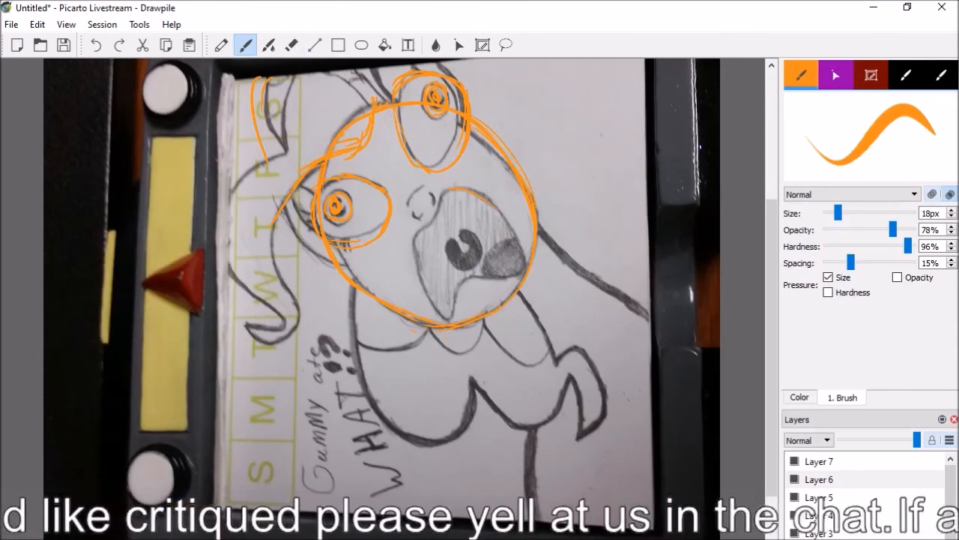
mouse_move(247, 160)
left_mouse_down()
mouse_move(222, 162)
mouse_move(209, 285)
mouse_move(223, 286)
mouse_move(212, 259)
mouse_move(241, 306)
left_mouse_up()
mouse_move(268, 231)
left_mouse_down()
mouse_move(296, 334)
mouse_move(242, 336)
mouse_move(261, 312)
mouse_move(280, 324)
mouse_move(233, 328)
mouse_move(246, 323)
mouse_move(234, 333)
mouse_move(258, 339)
left_mouse_up()
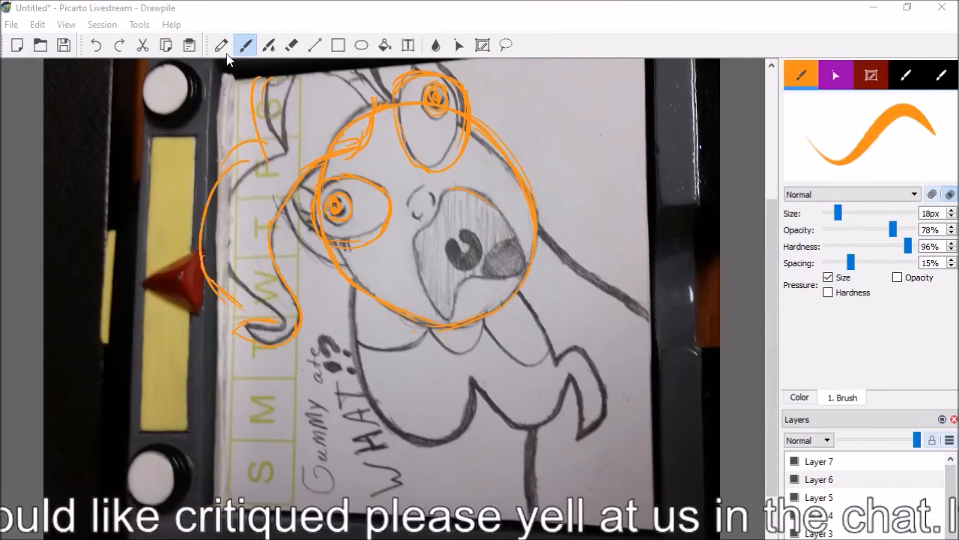
Show the chat and user list and kick the other participants from the drawing session
left_click(94, 27)
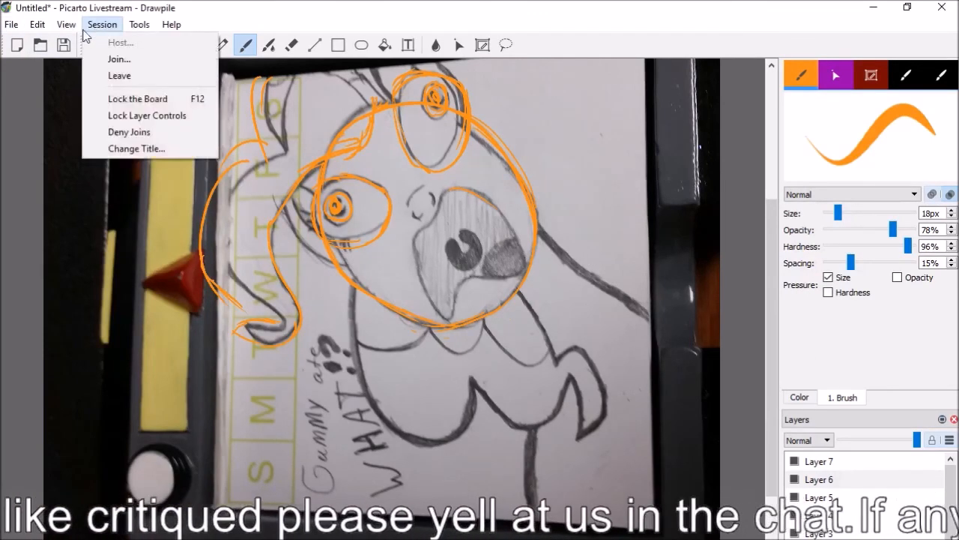
left_click(79, 75)
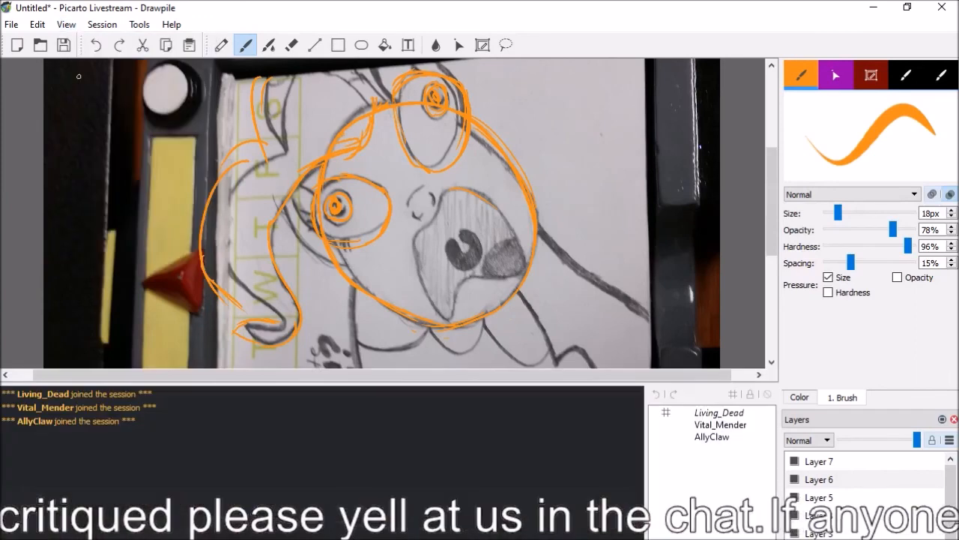
left_click(712, 425)
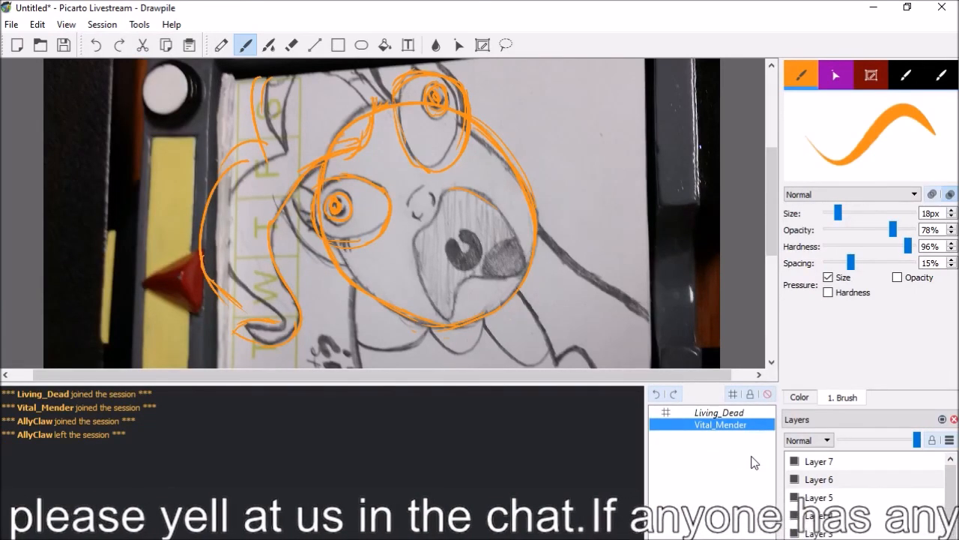
left_click(767, 394)
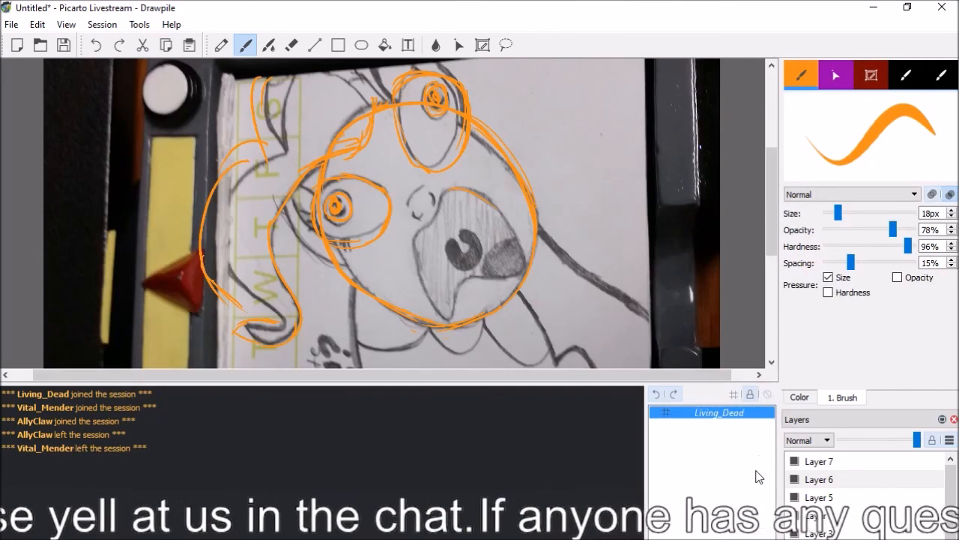
left_click(11, 24)
mouse_move(36, 24)
left_click(132, 6)
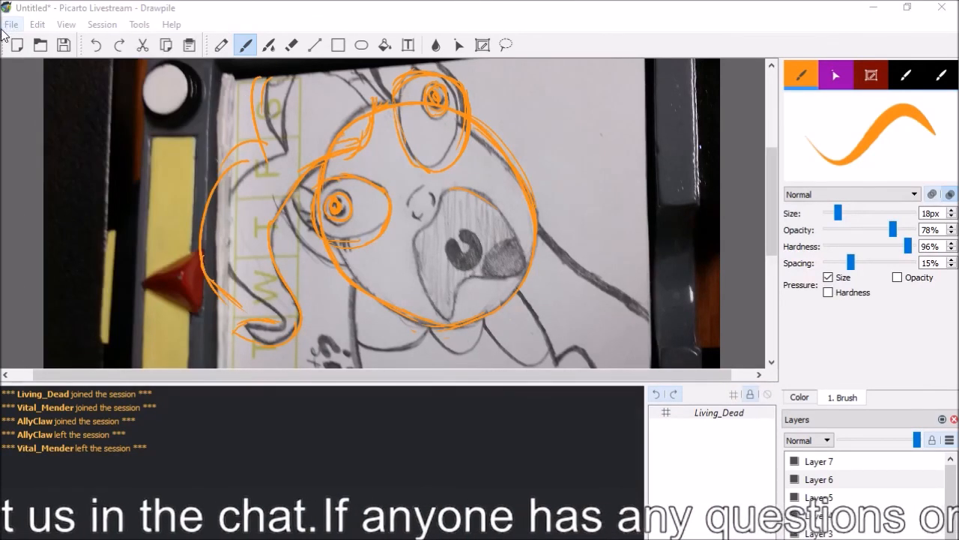
left_click(11, 24)
left_click(66, 24)
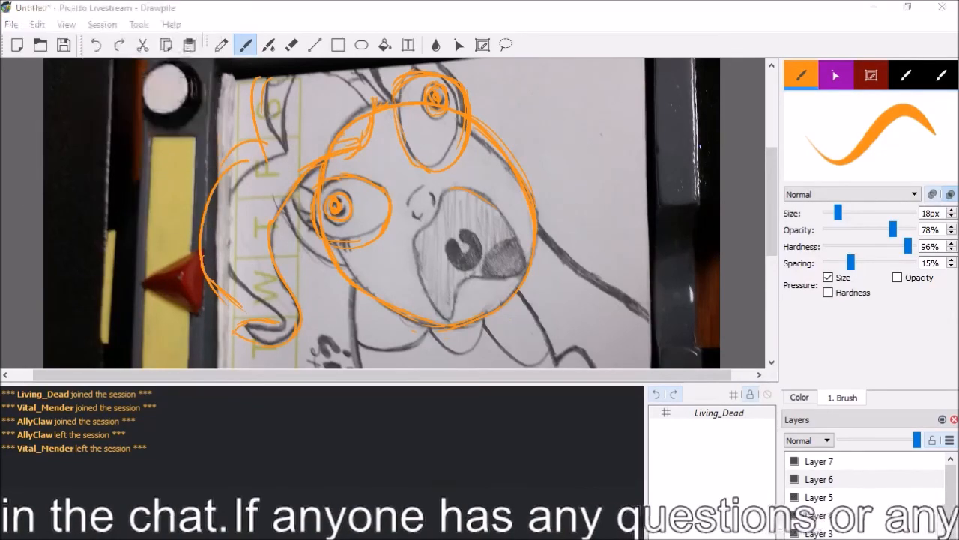